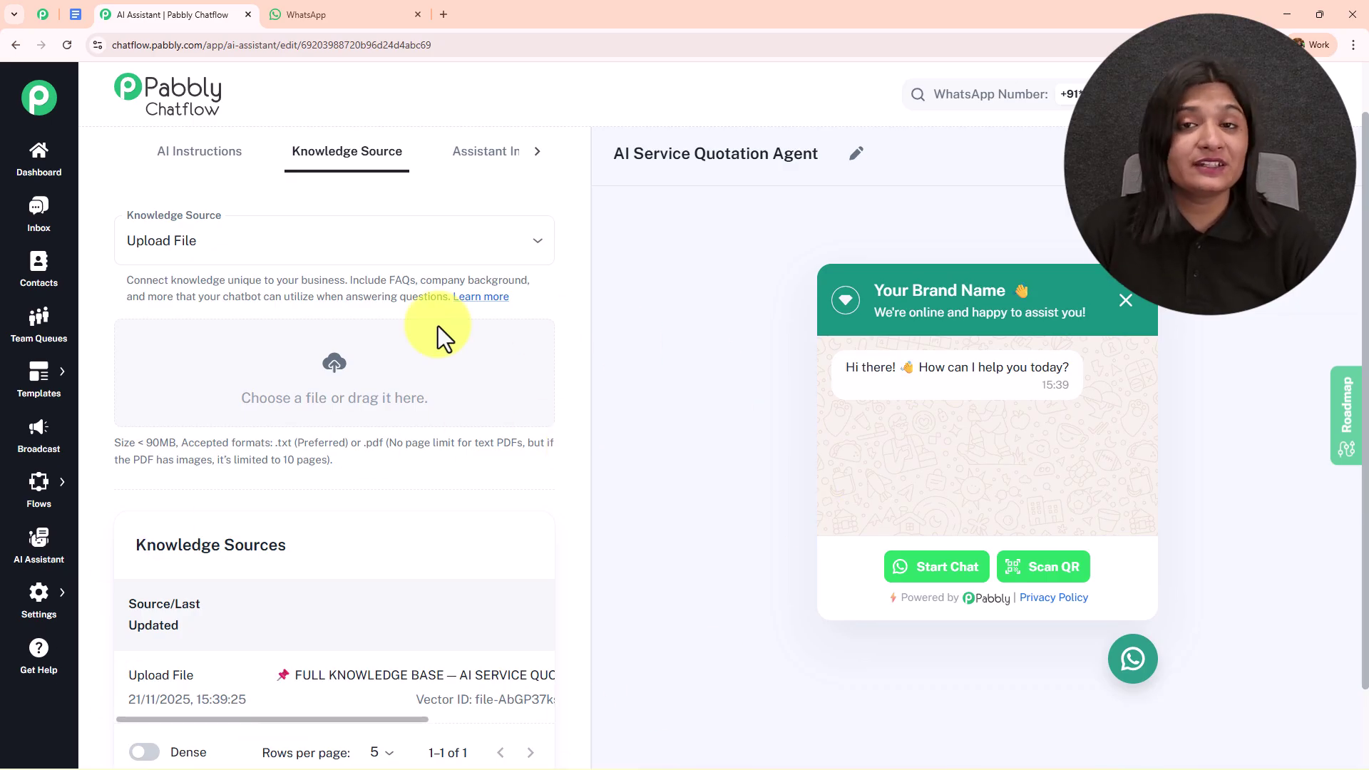
# - Switch to WhatsApp and send "Why are your prices higher than local cleaners?" to the Pabbly Chatflow Number chat
pyautogui.click(328, 23)
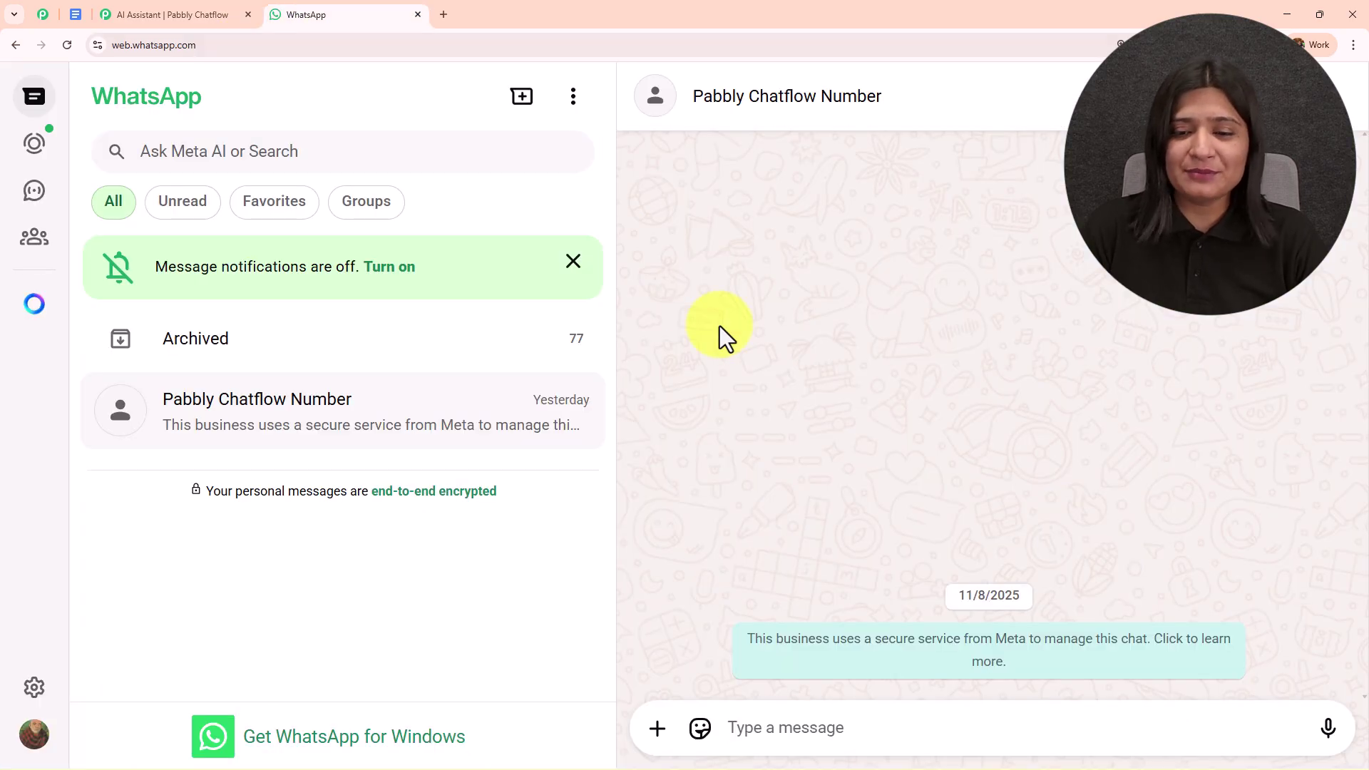
pyautogui.click(807, 726)
pyautogui.write('Why are your prices higher than local cleaners?')
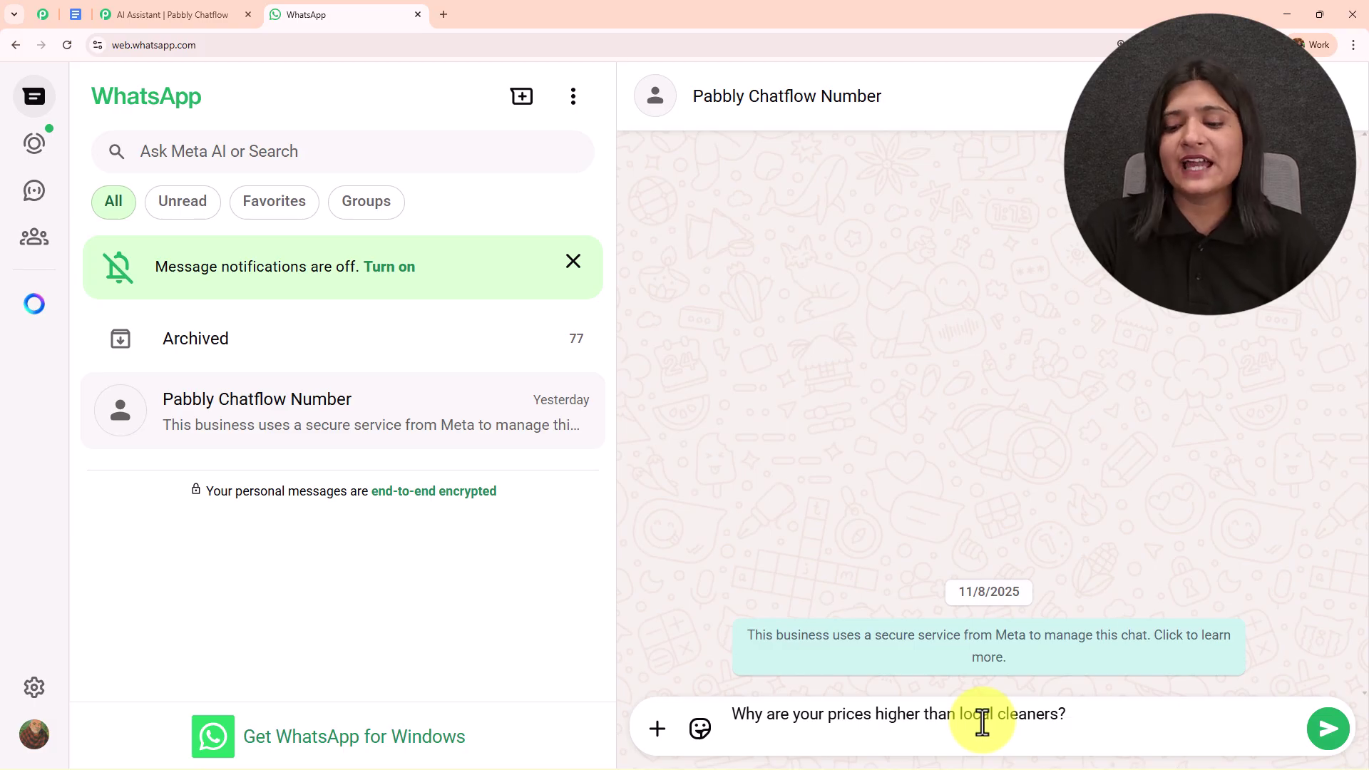
pyautogui.press('Return')
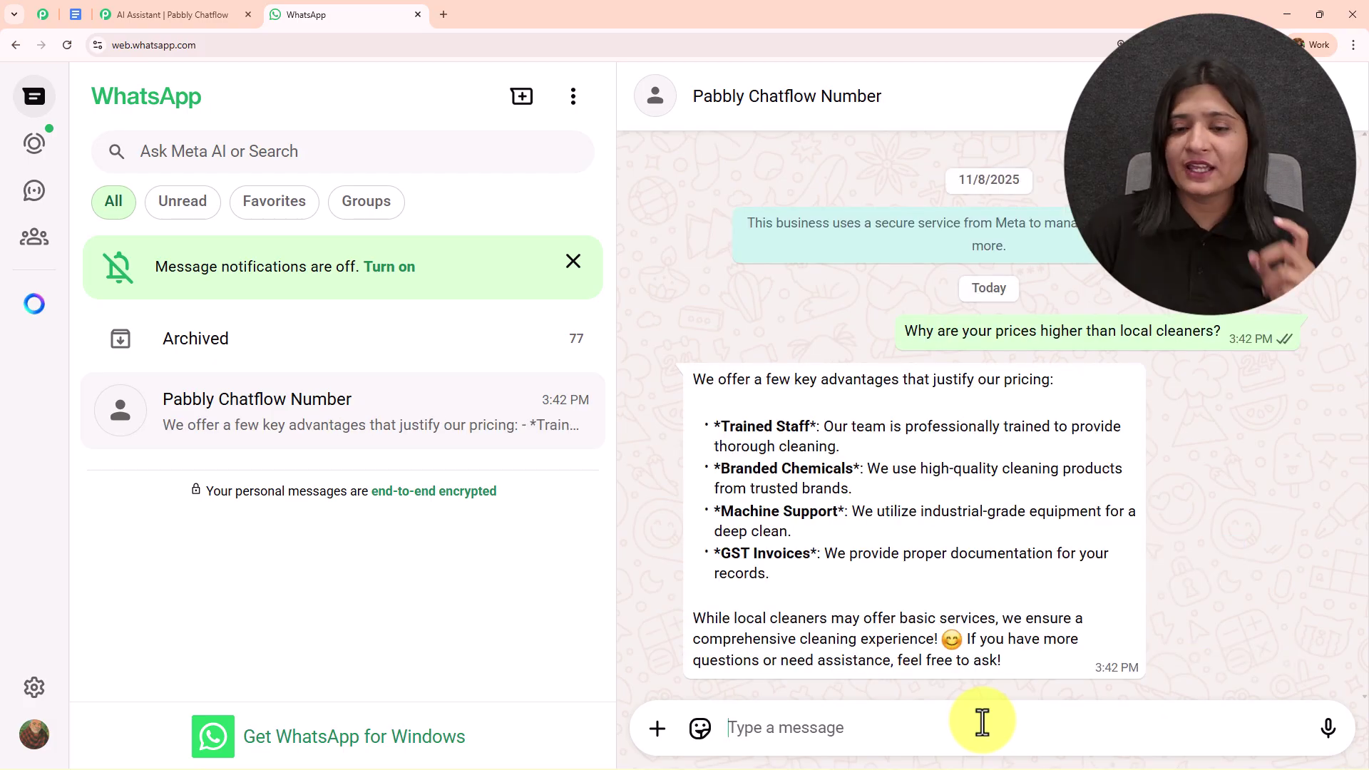
# - Read through the pricing advantages in the reply and send the question "Can I have same-day service?"
pyautogui.tripleClick(888, 389)
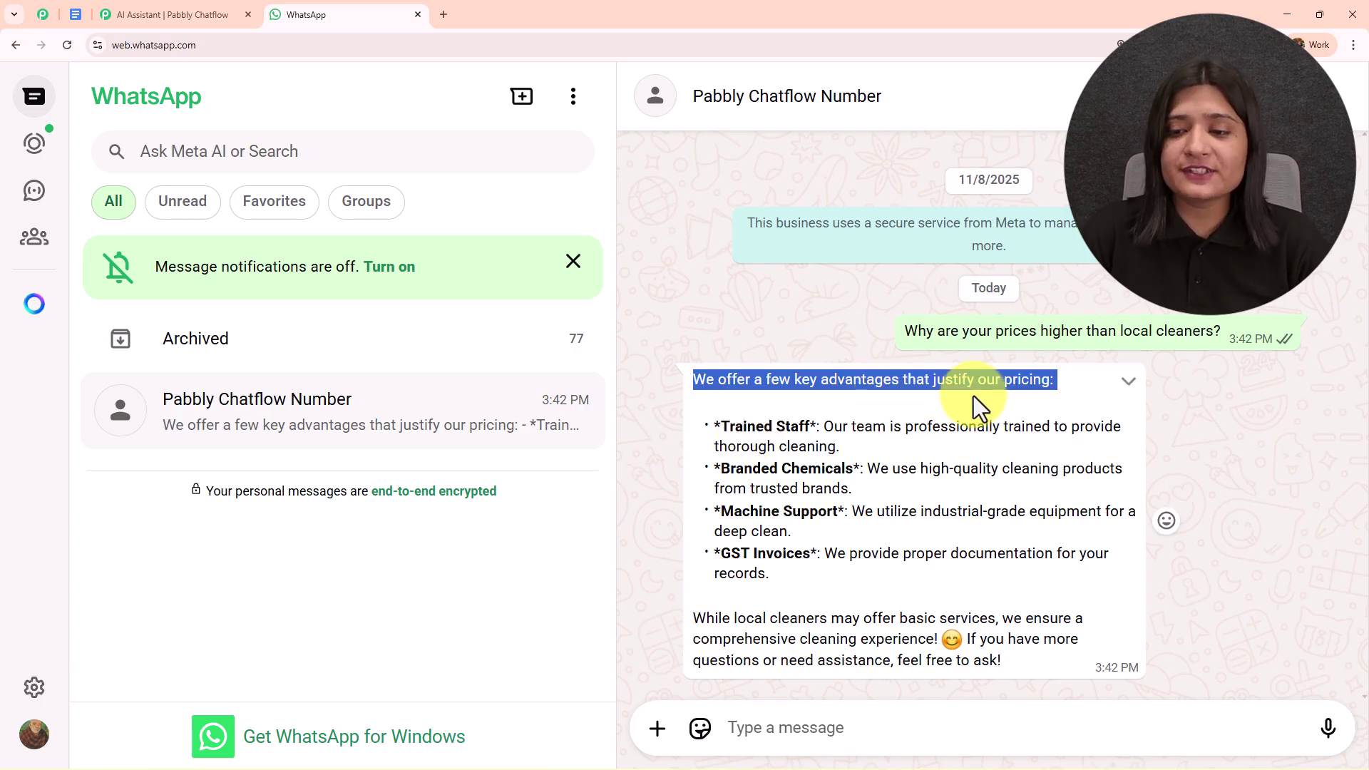
pyautogui.moveTo(720, 426); pyautogui.dragTo(804, 426)
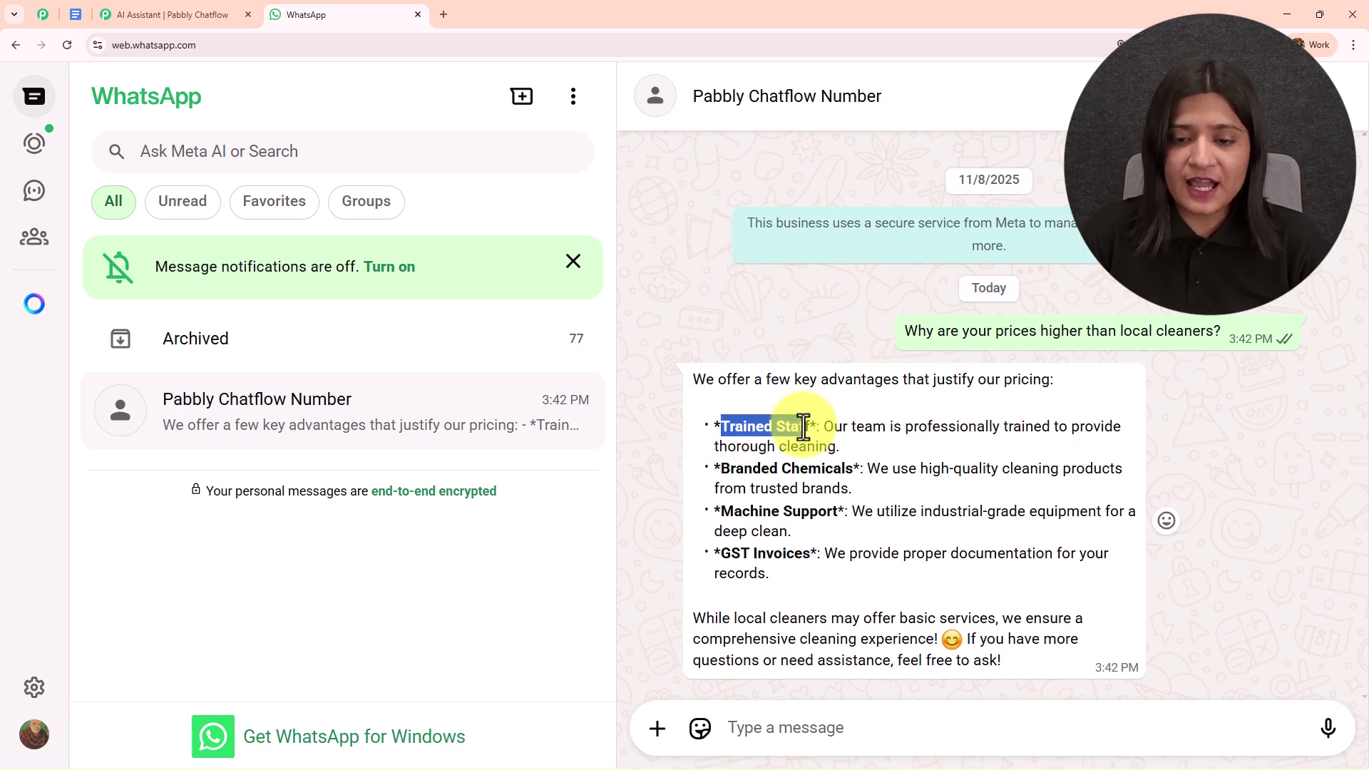
pyautogui.moveTo(719, 468); pyautogui.dragTo(864, 473)
pyautogui.click(721, 513)
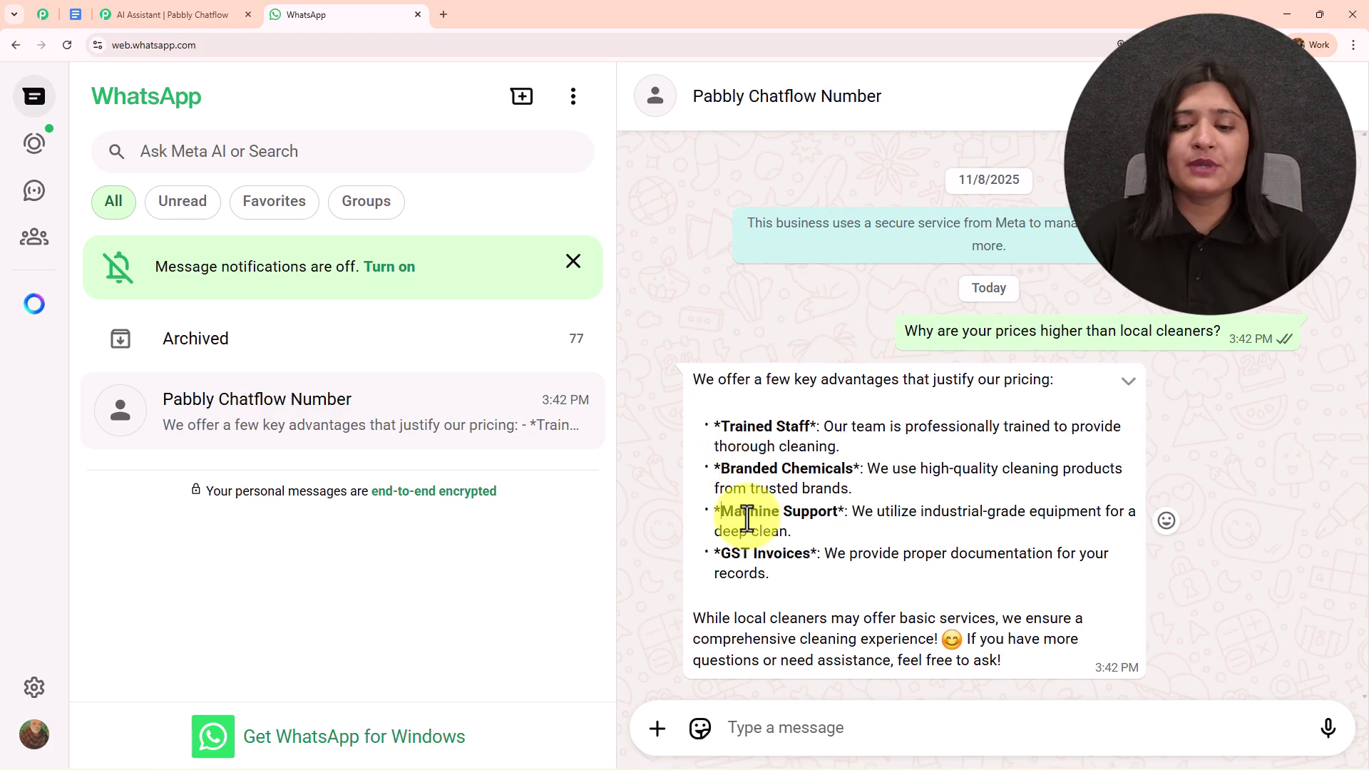
pyautogui.moveTo(722, 513); pyautogui.dragTo(926, 512)
pyautogui.moveTo(721, 554); pyautogui.dragTo(839, 559)
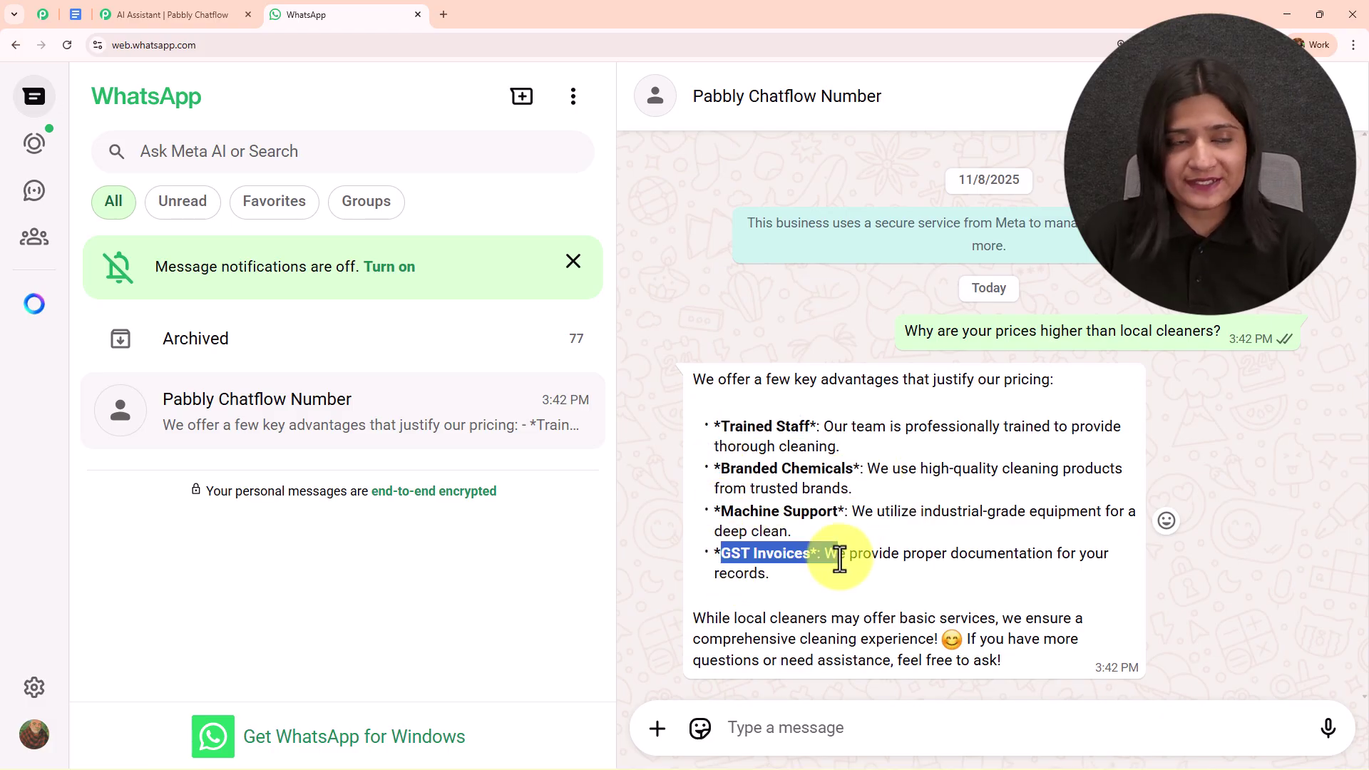
pyautogui.click(773, 720)
pyautogui.write('Can I have same-day service?')
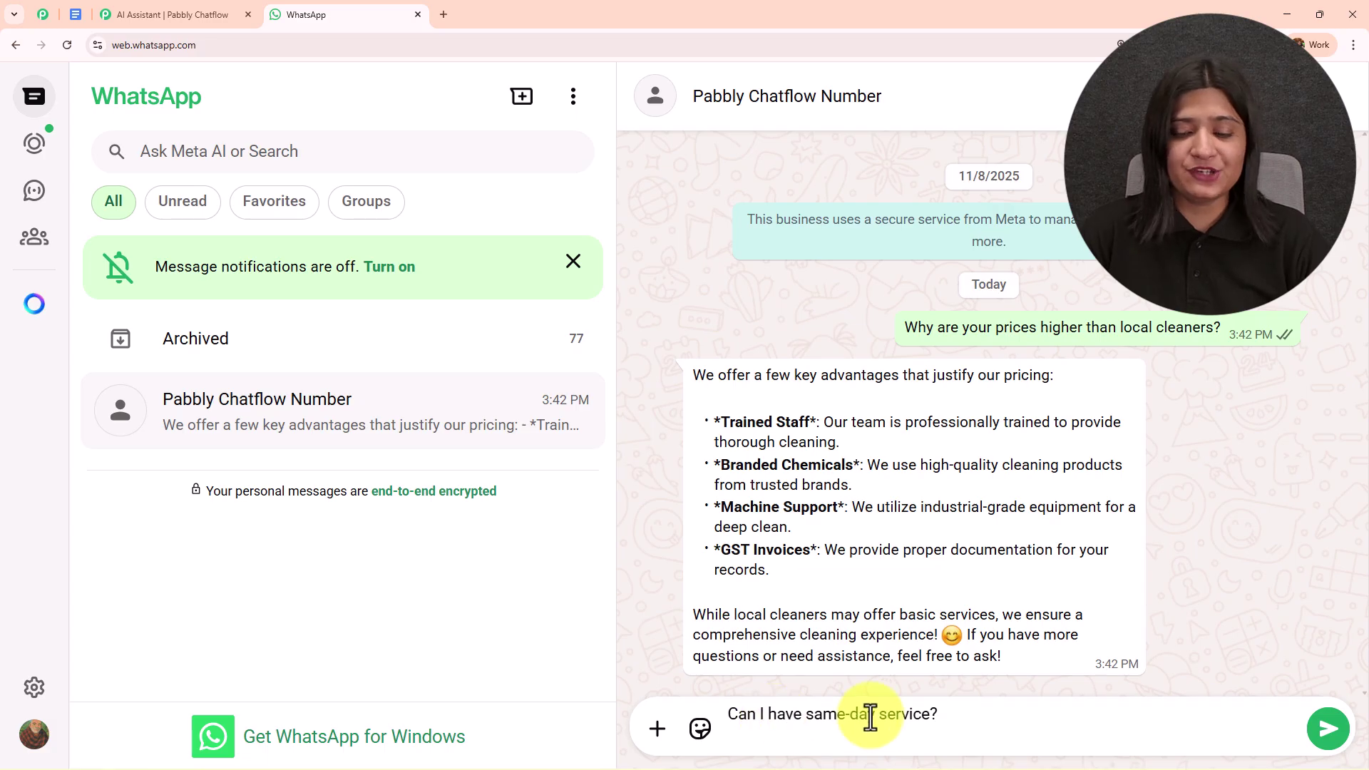
pyautogui.press('Return')
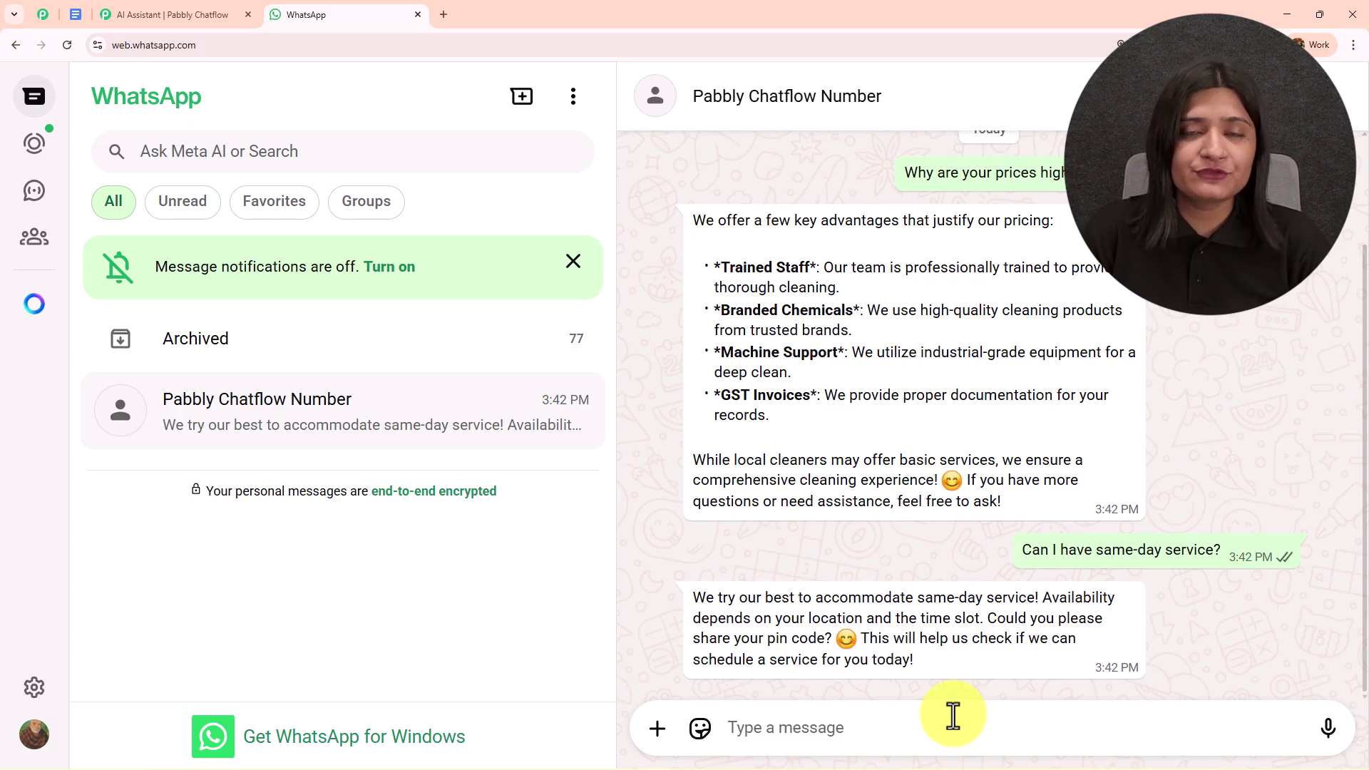
# - Answer the agent with the area's postal code and request the service "FULL HOME DEEP CLEANING"
pyautogui.write('4')
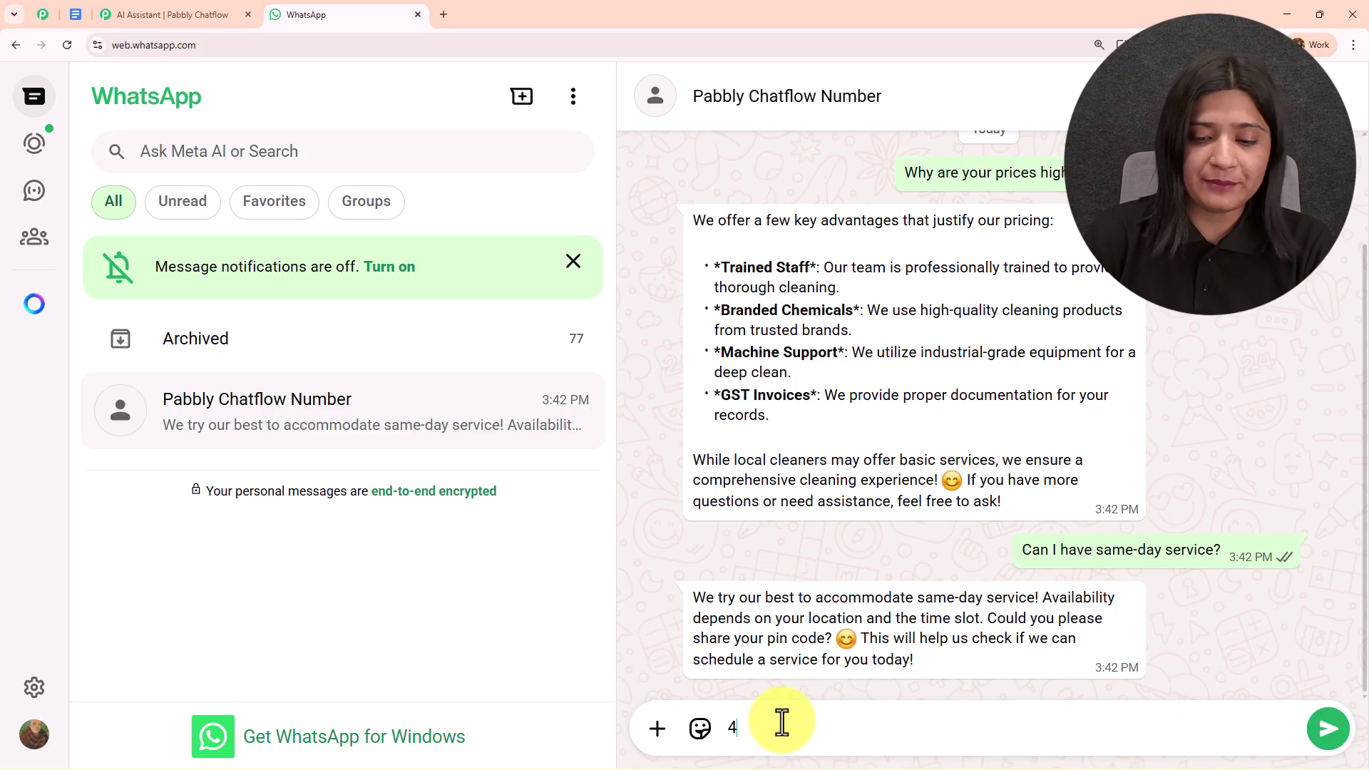
pyautogui.write('00001')
pyautogui.press('Return')
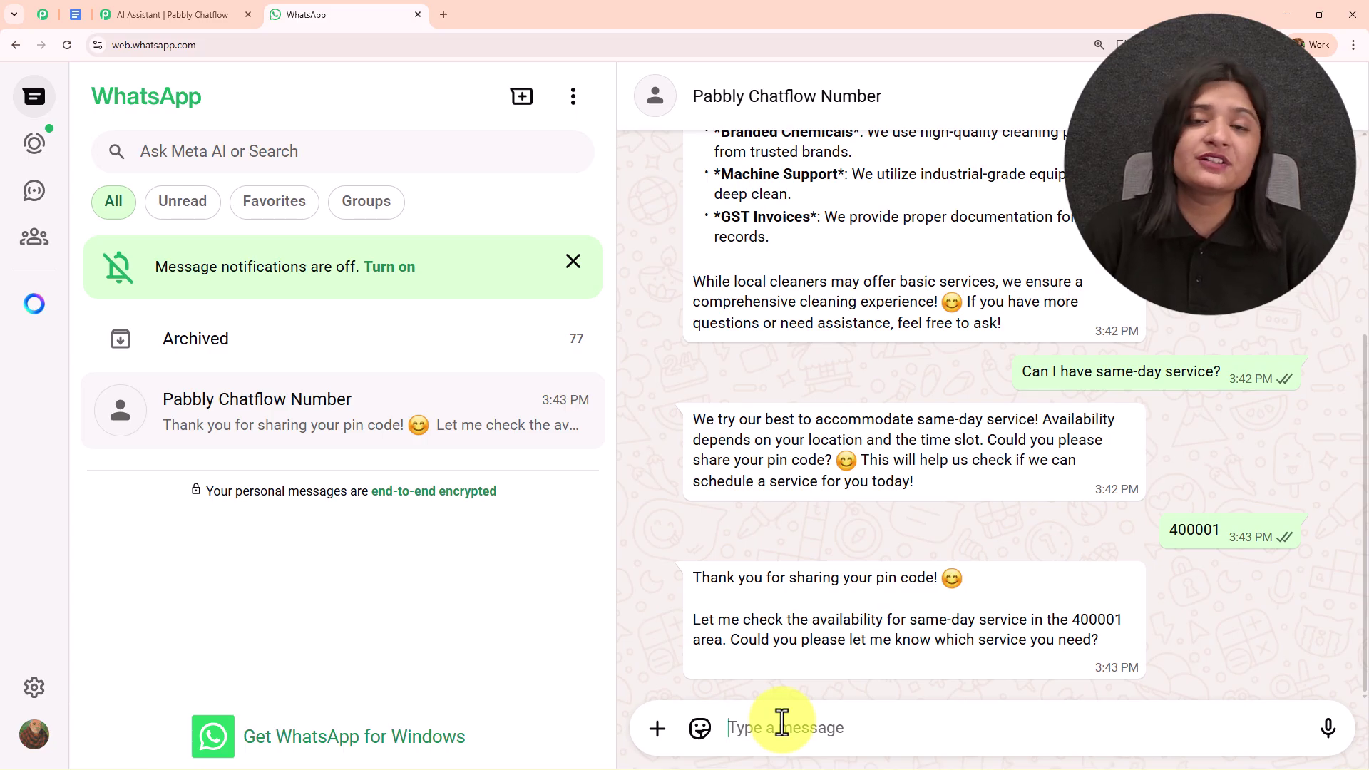
pyautogui.write('FULL HOME DEEP CLEANING')
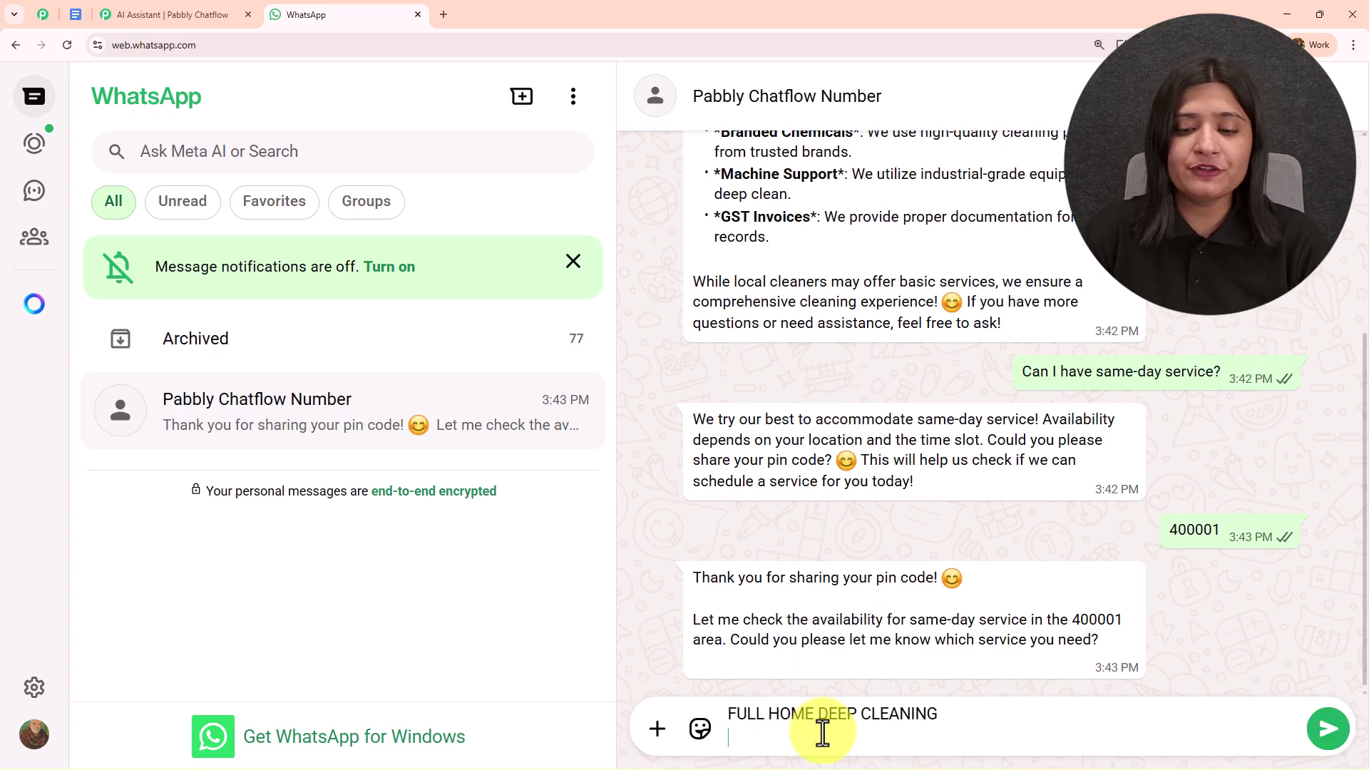
pyautogui.press('Return')
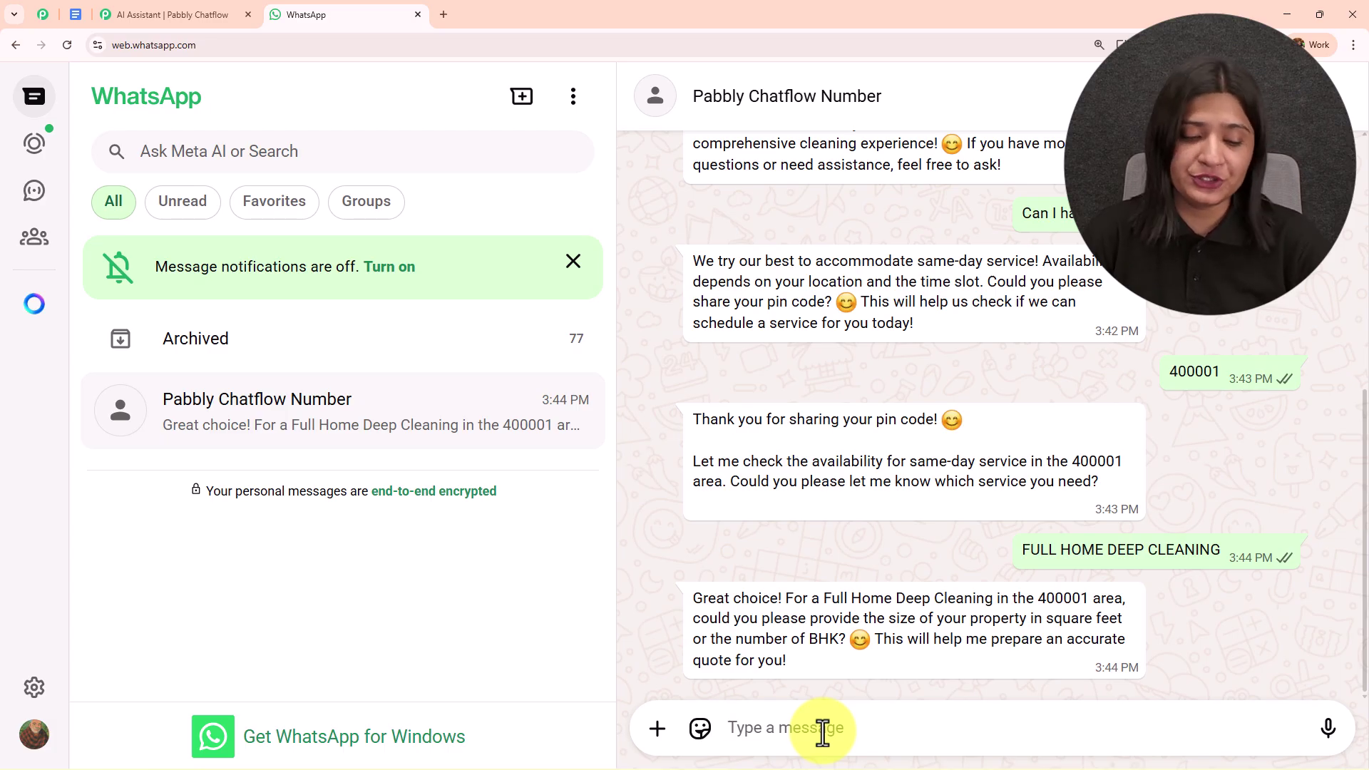
# - Send the property size as "2BHK" and review each line of the cleaning estimate and the booking question
pyautogui.write('2BHK')
pyautogui.press('Return')
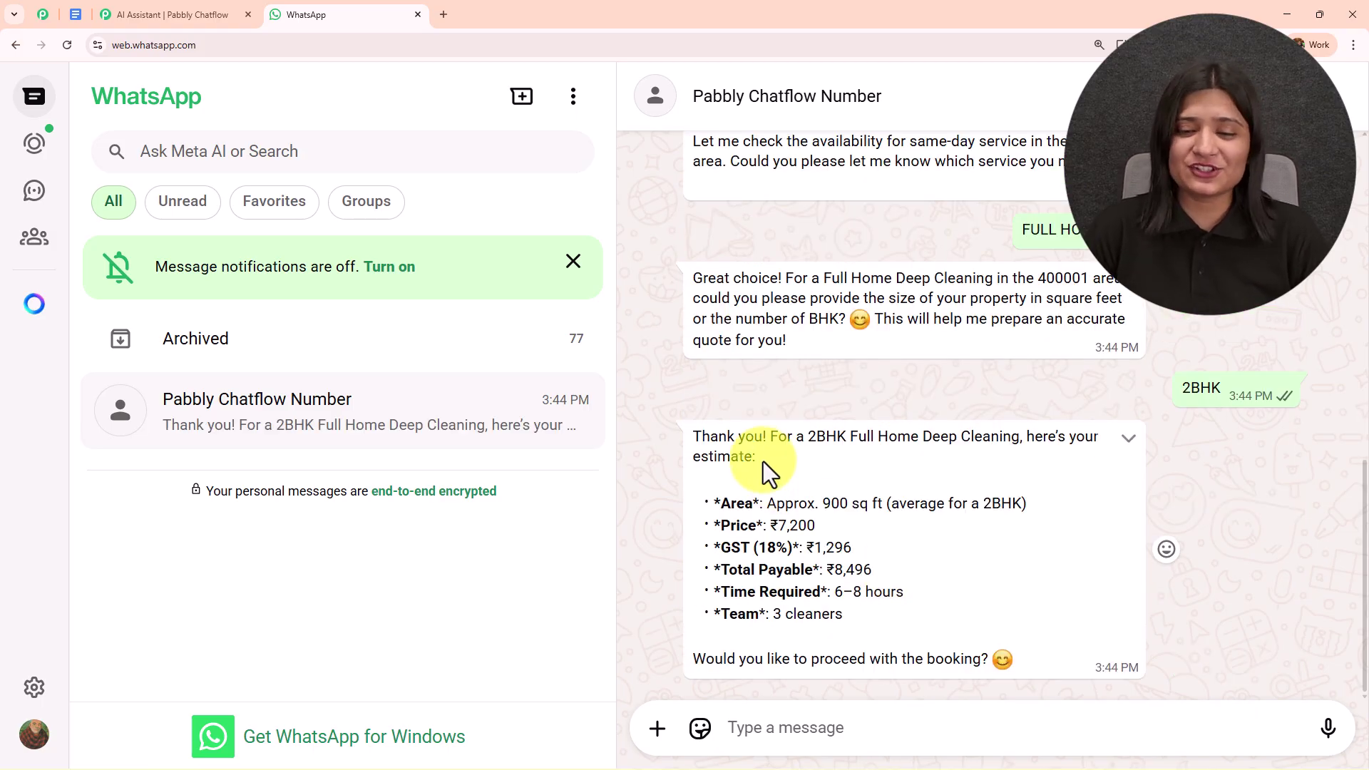
pyautogui.moveTo(767, 436); pyautogui.dragTo(855, 489)
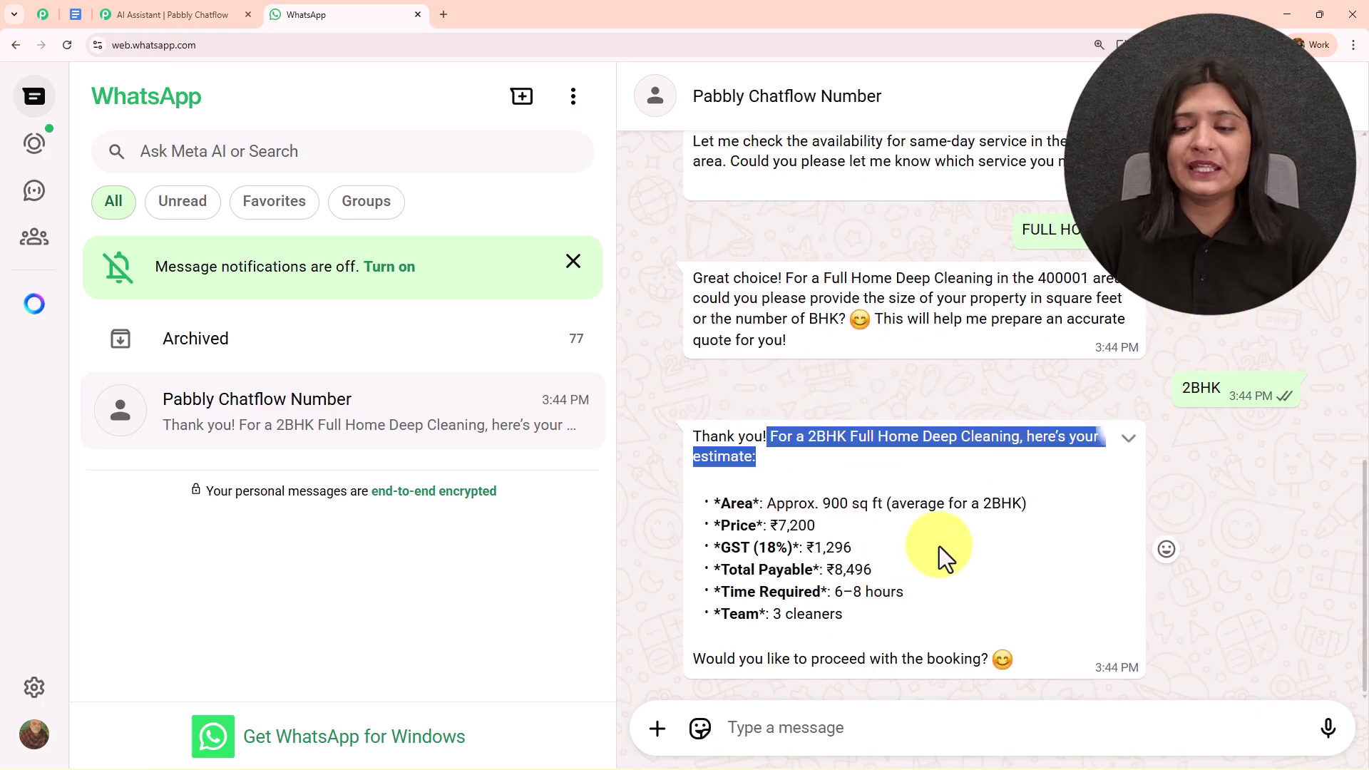
pyautogui.moveTo(713, 504); pyautogui.dragTo(965, 505)
pyautogui.moveTo(730, 526); pyautogui.dragTo(851, 547)
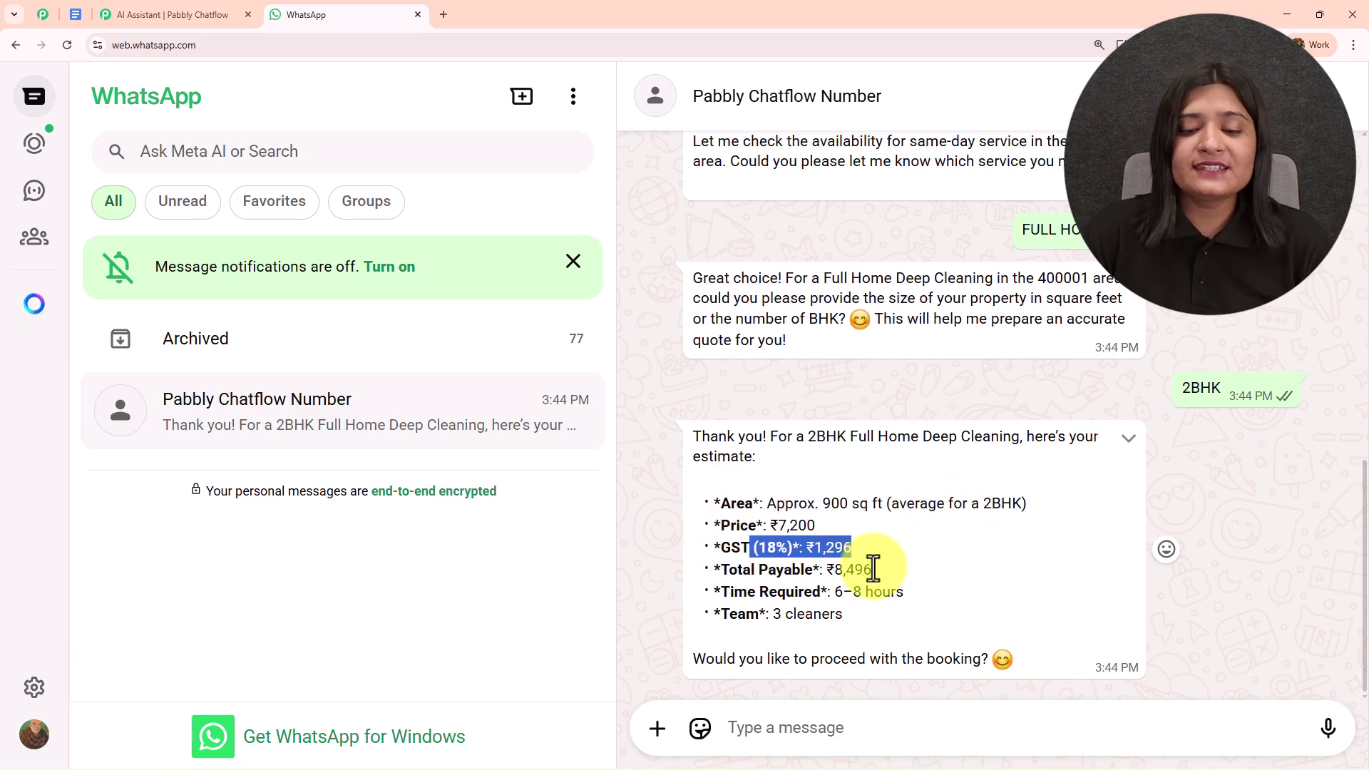
pyautogui.moveTo(734, 569); pyautogui.dragTo(828, 568)
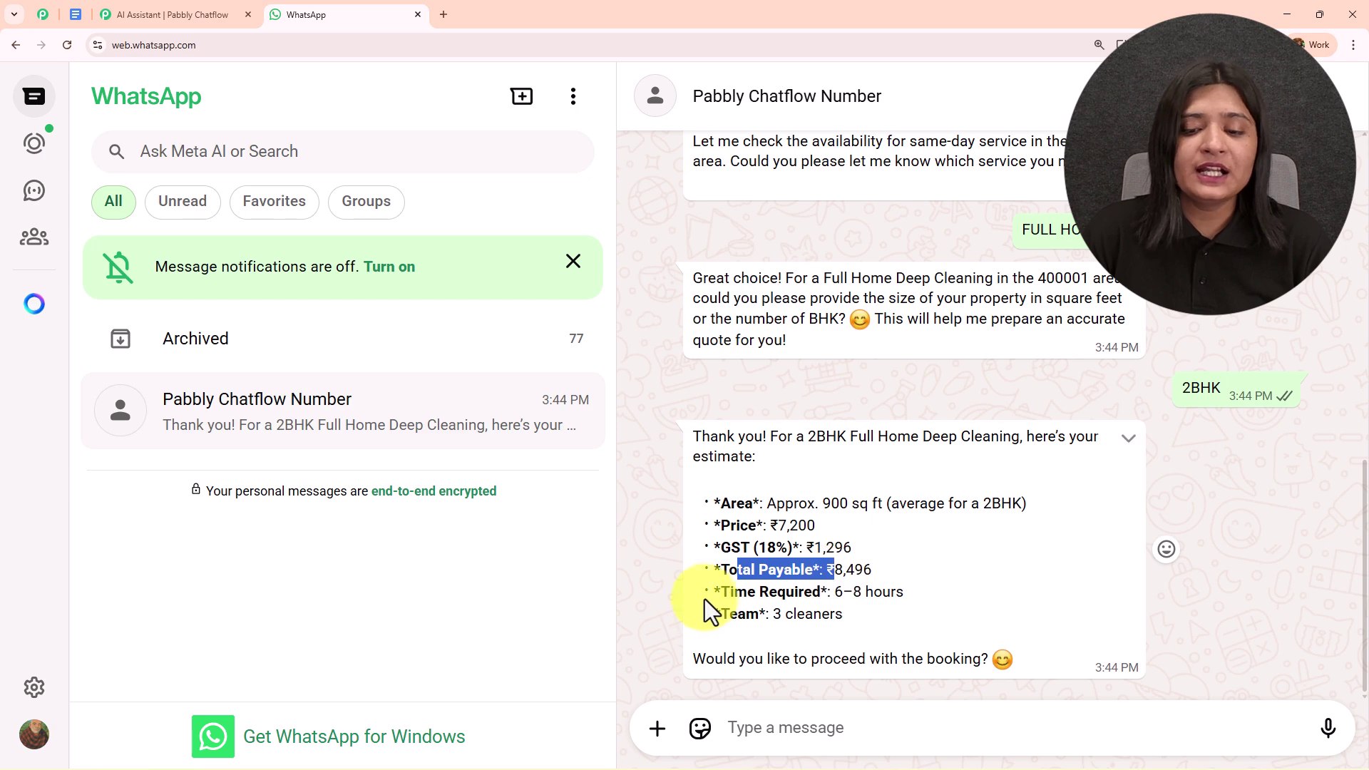
pyautogui.moveTo(712, 592); pyautogui.dragTo(853, 590)
pyautogui.moveTo(720, 613); pyautogui.dragTo(956, 619)
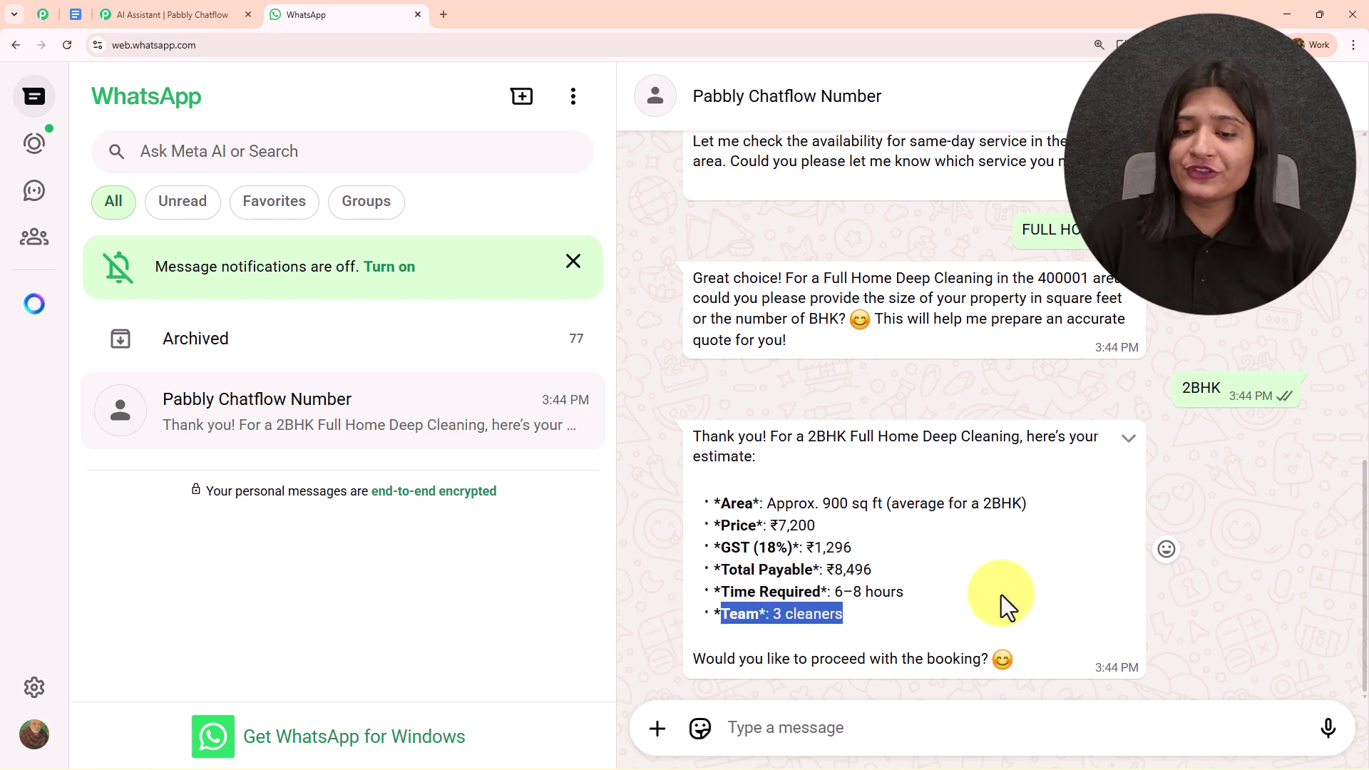
pyautogui.moveTo(677, 657); pyautogui.dragTo(1029, 662)
# - Accept the booking offer by replying "Yes"
pyautogui.click(881, 738)
pyautogui.write('Yes')
pyautogui.press('Return')
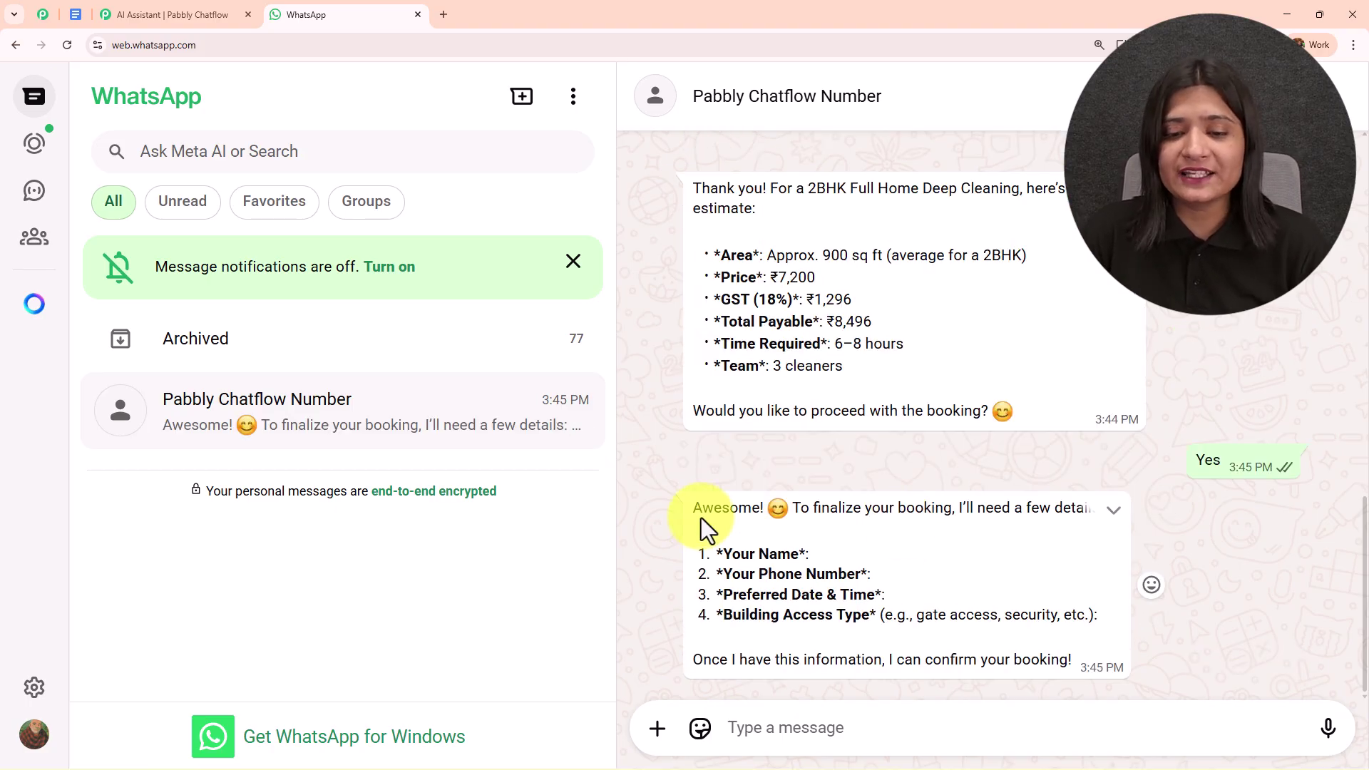
# - Examine the details requested for the booking and look back through the whole conversation with the agent
pyautogui.moveTo(690, 510); pyautogui.dragTo(1044, 524)
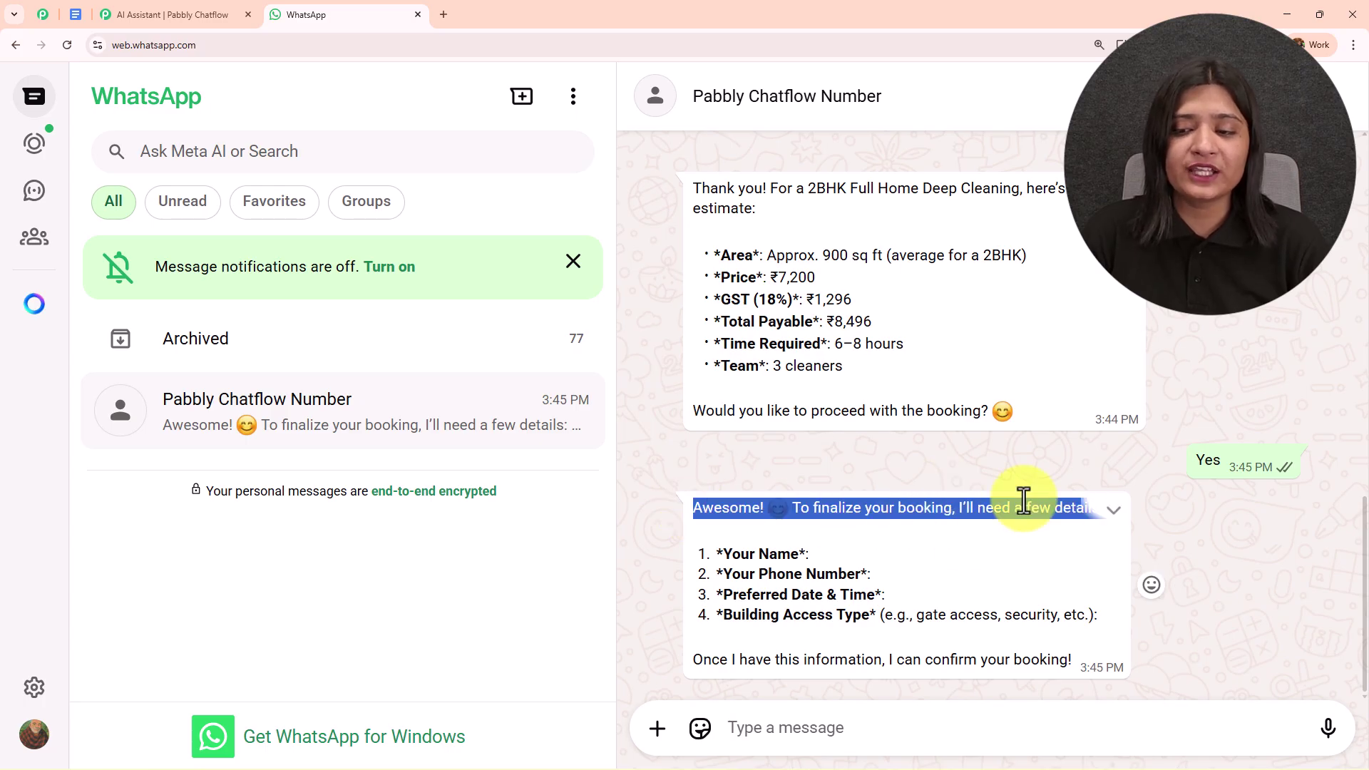
pyautogui.doubleClick(777, 554)
pyautogui.moveTo(717, 594); pyautogui.dragTo(765, 596)
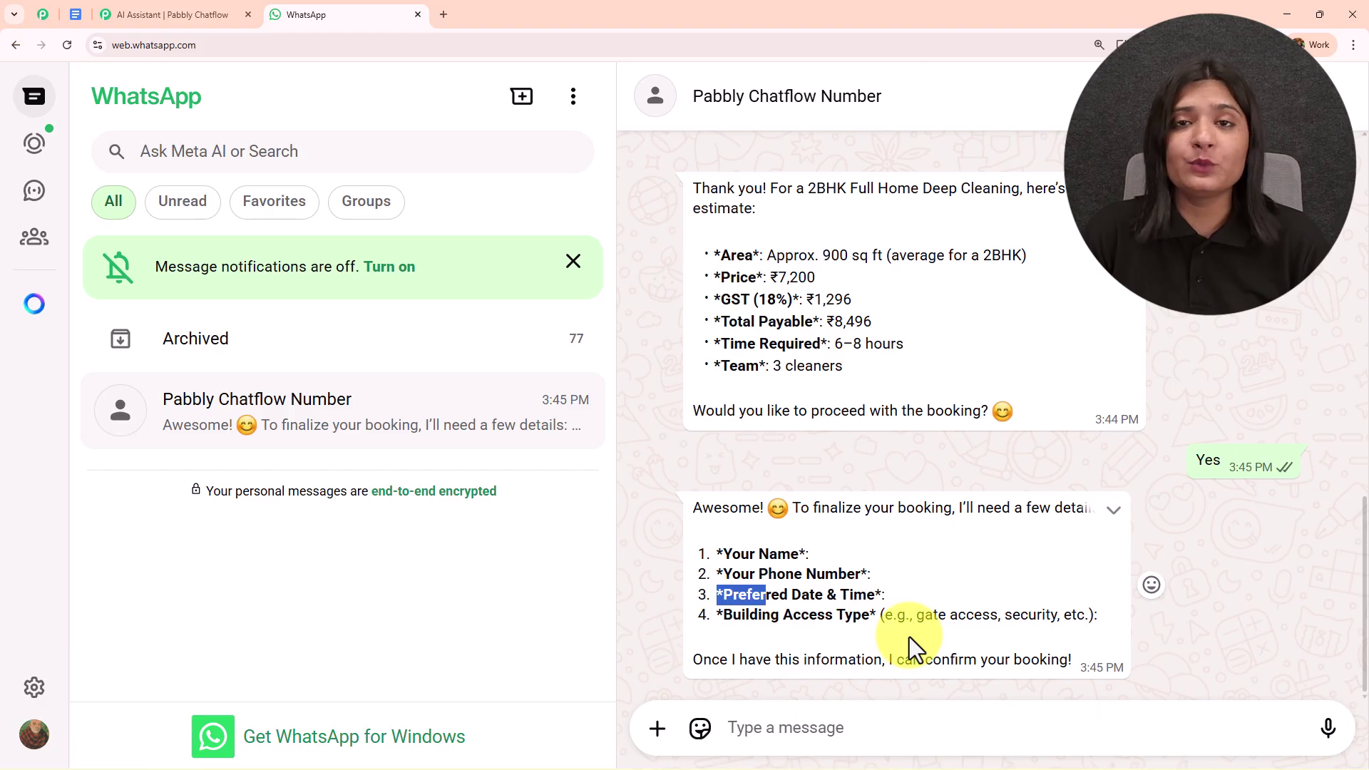
pyautogui.scroll(10, 908, 634)
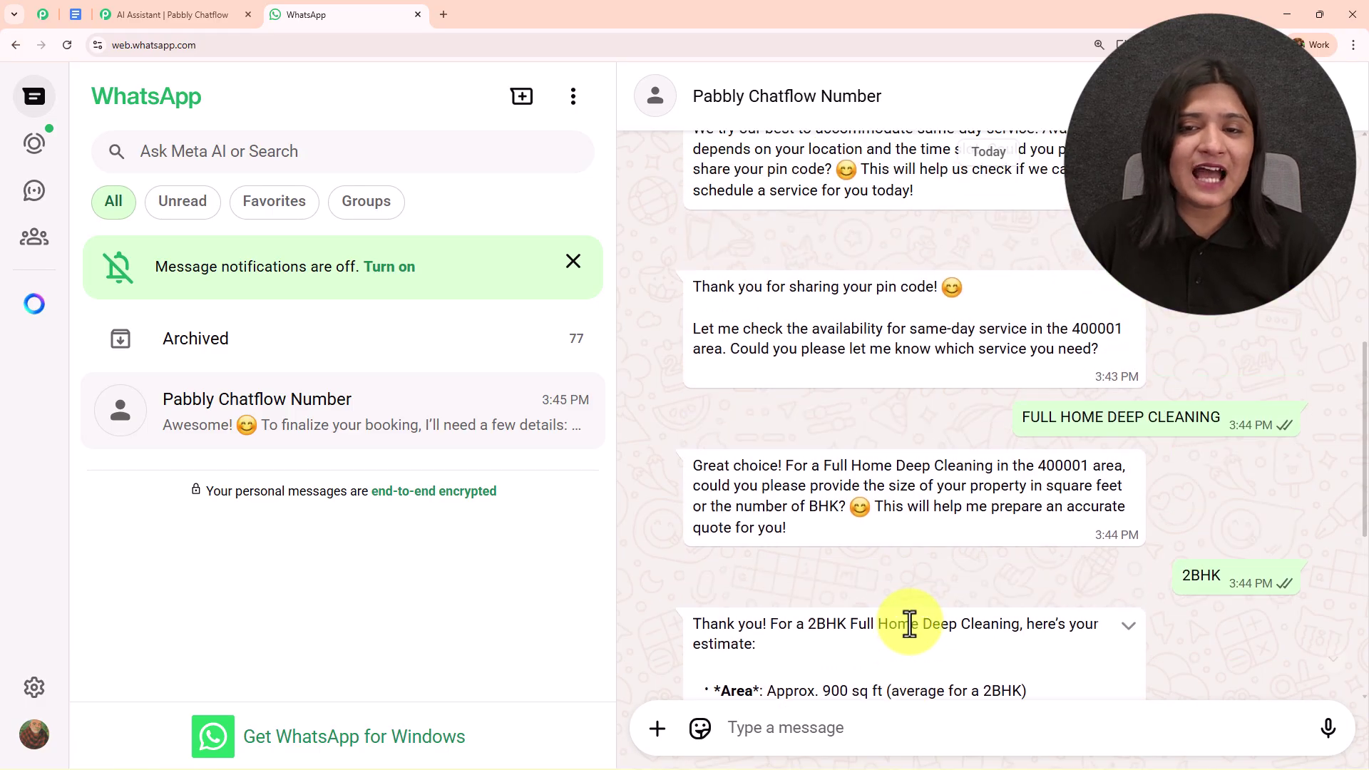
pyautogui.scroll(7, 910, 624)
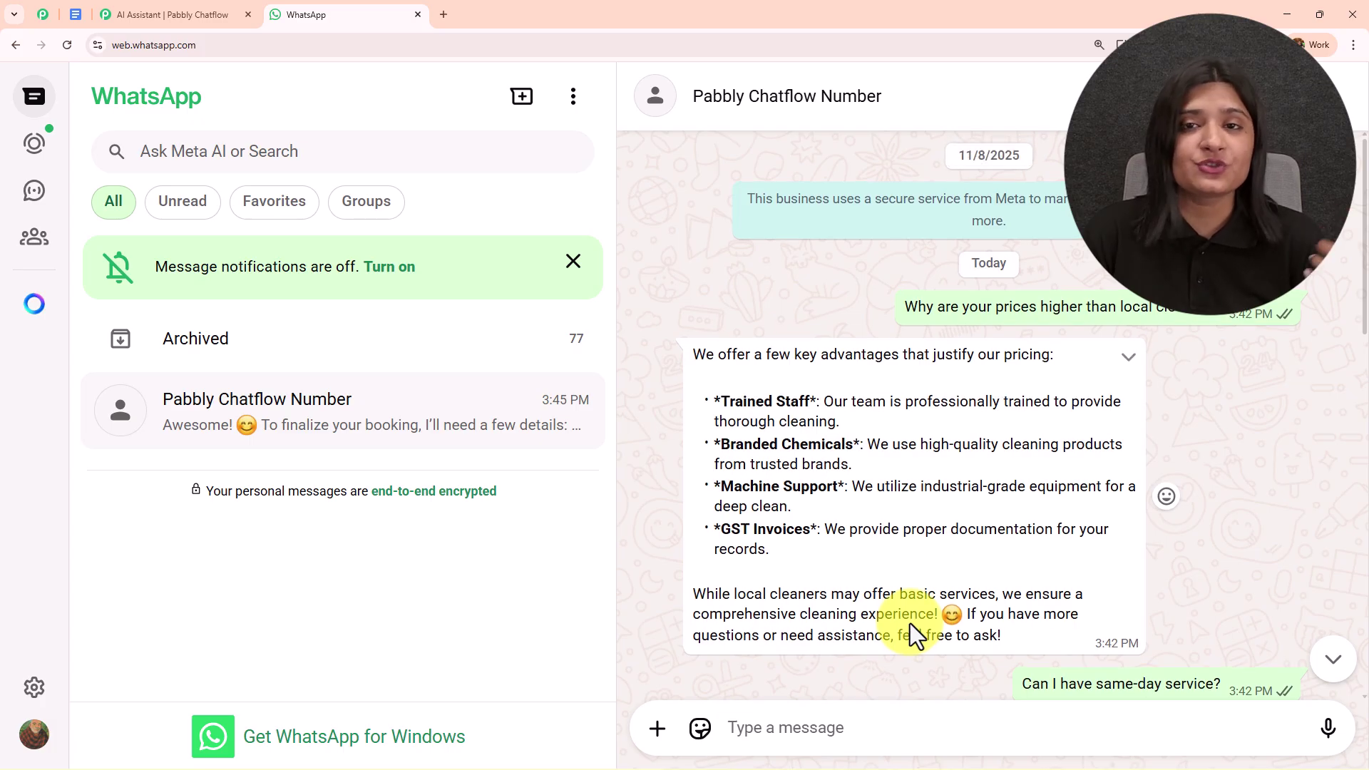
pyautogui.scroll(-15, 910, 623)
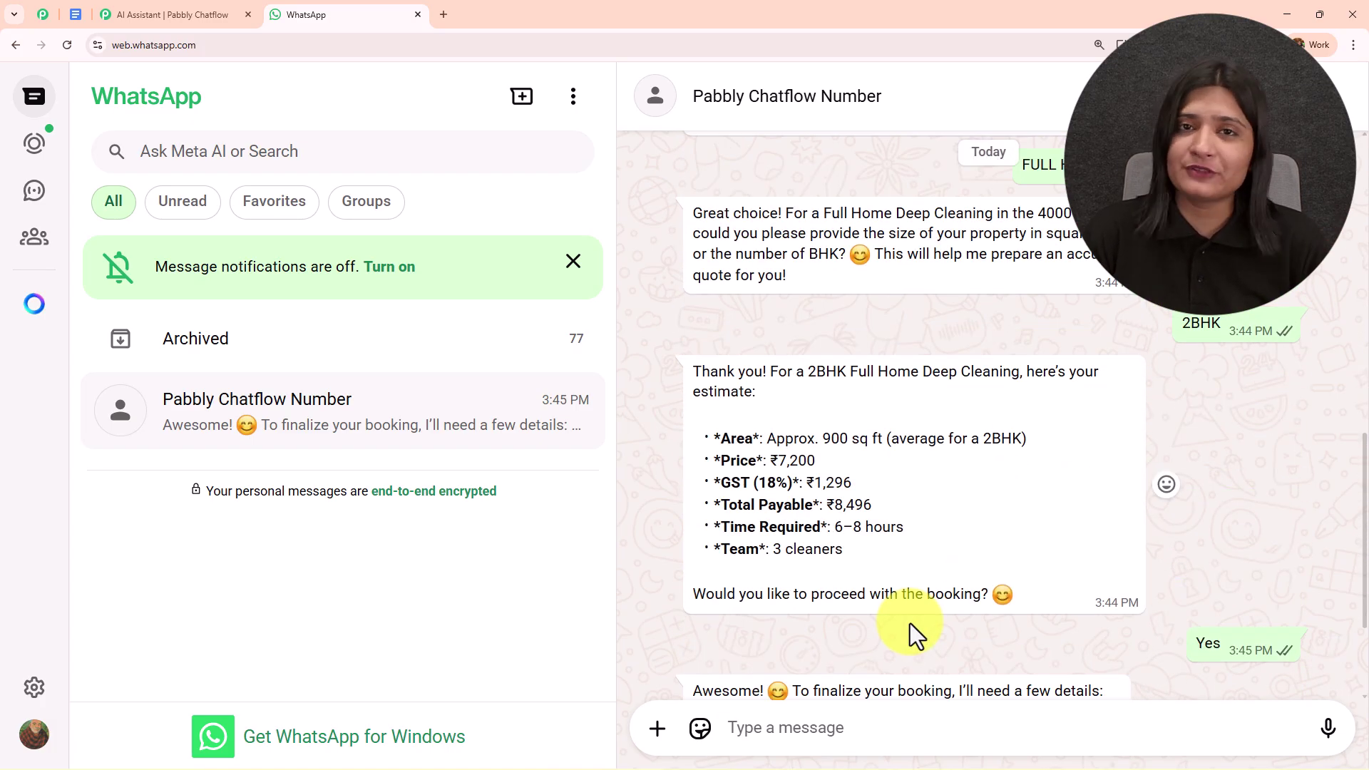
pyautogui.scroll(-3, 909, 623)
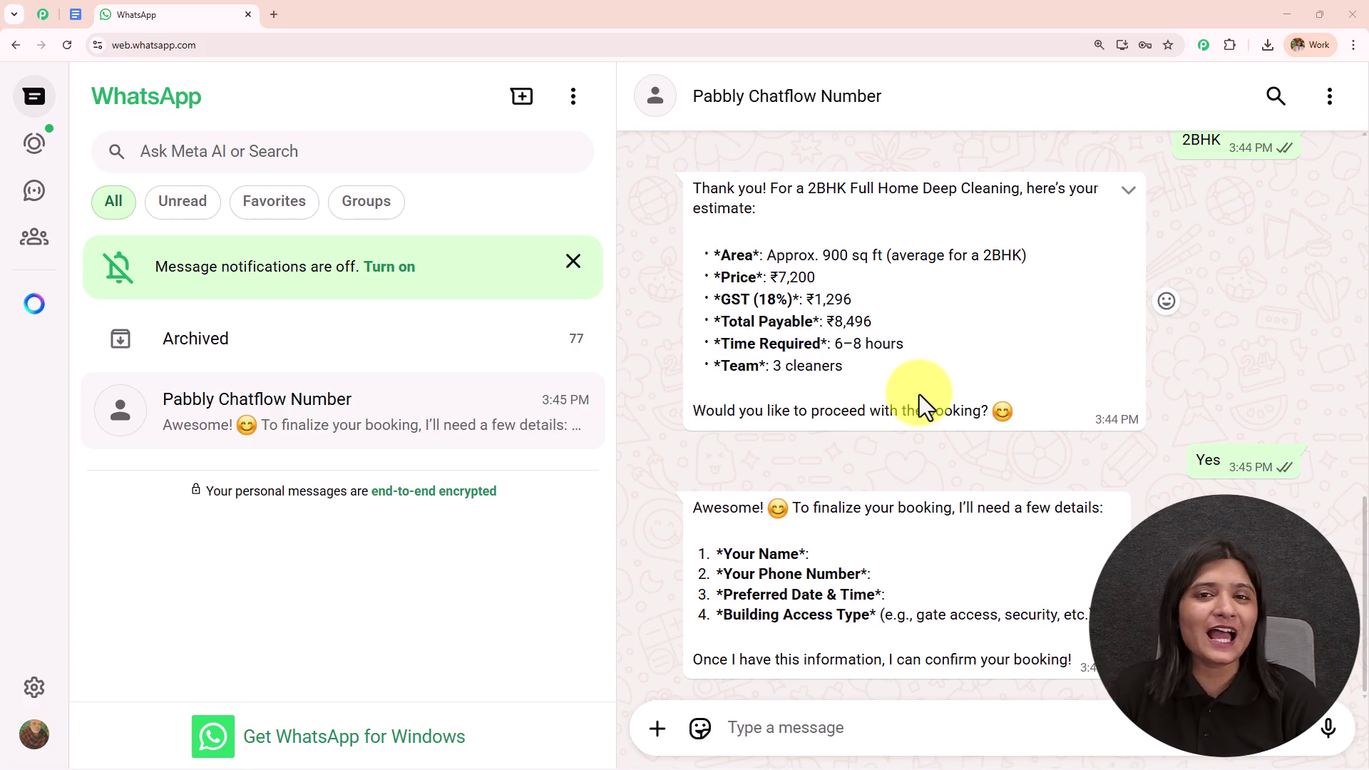
pyautogui.scroll(15, 918, 395)
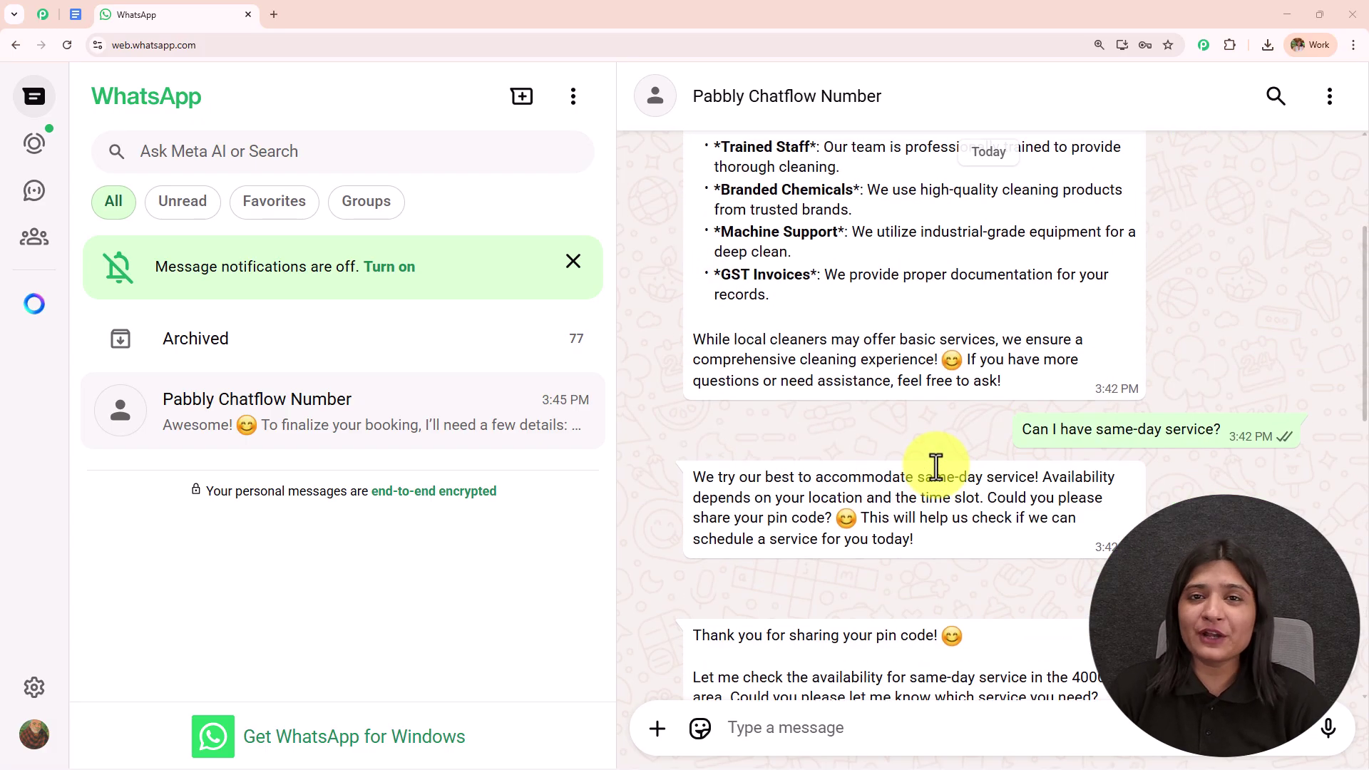
# - Open the Pabbly Chatflow website, pabbly.com/chatflow/inr, in a new browser tab
pyautogui.click(274, 14)
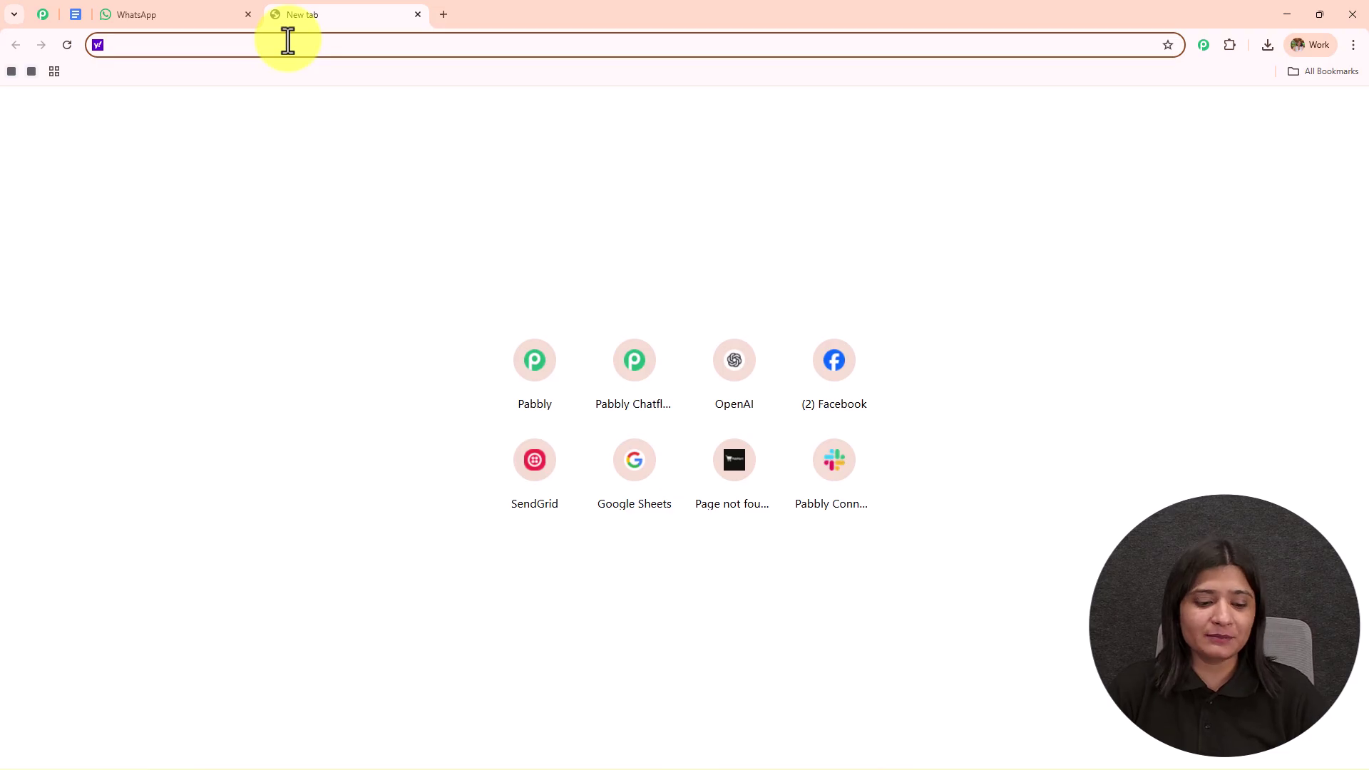
pyautogui.write('www')
pyautogui.press('Return')
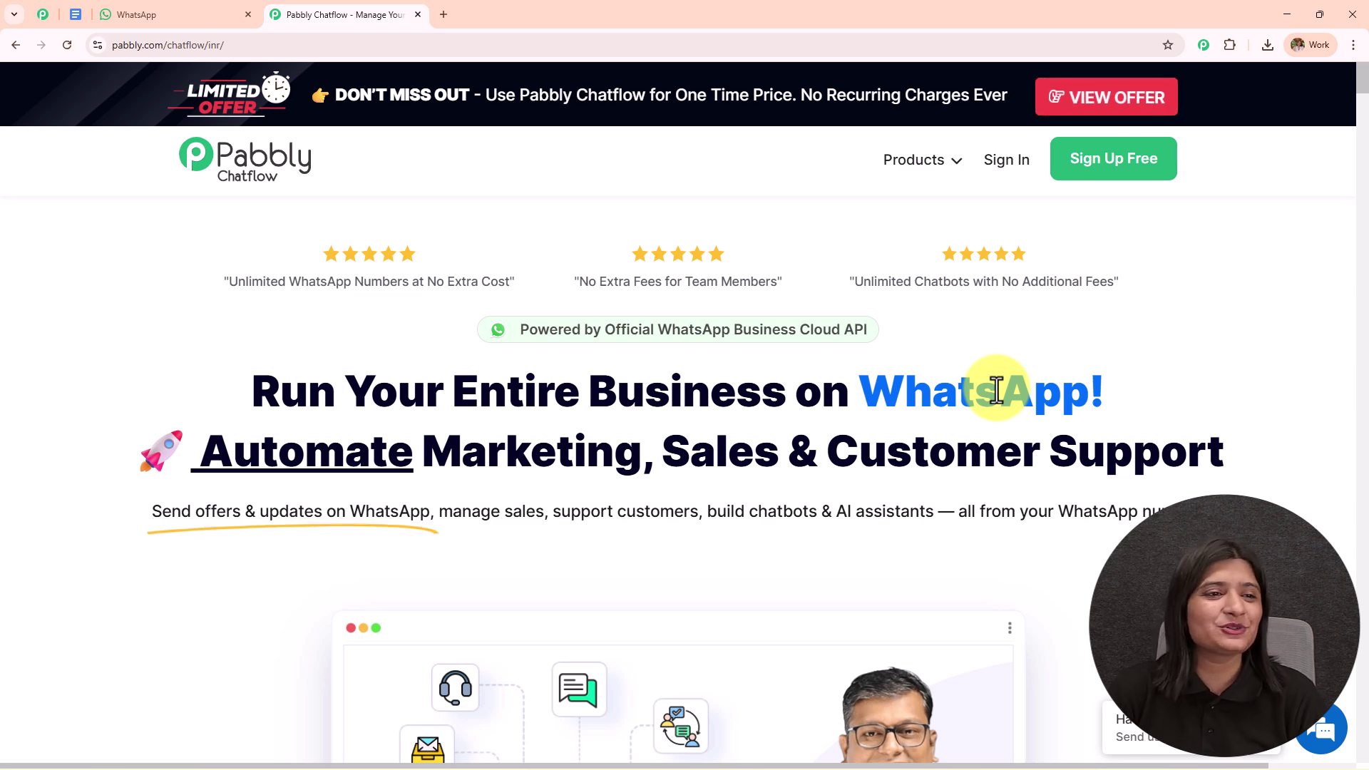
# - Look over the Pabbly Community page down to the reasons for joining, and return to the Pabbly Chatflow website
pyautogui.click(42, 15)
pyautogui.middleClick(627, 292)
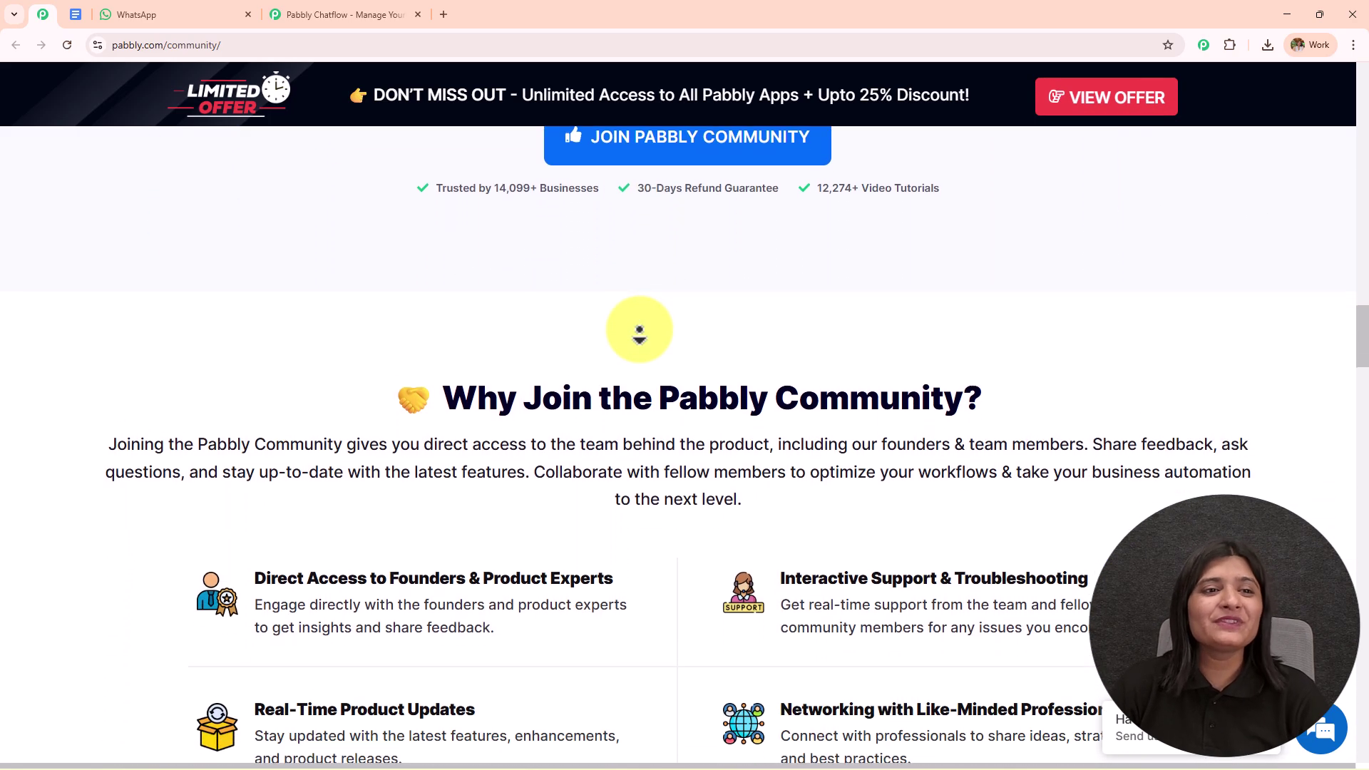
pyautogui.click(402, 14)
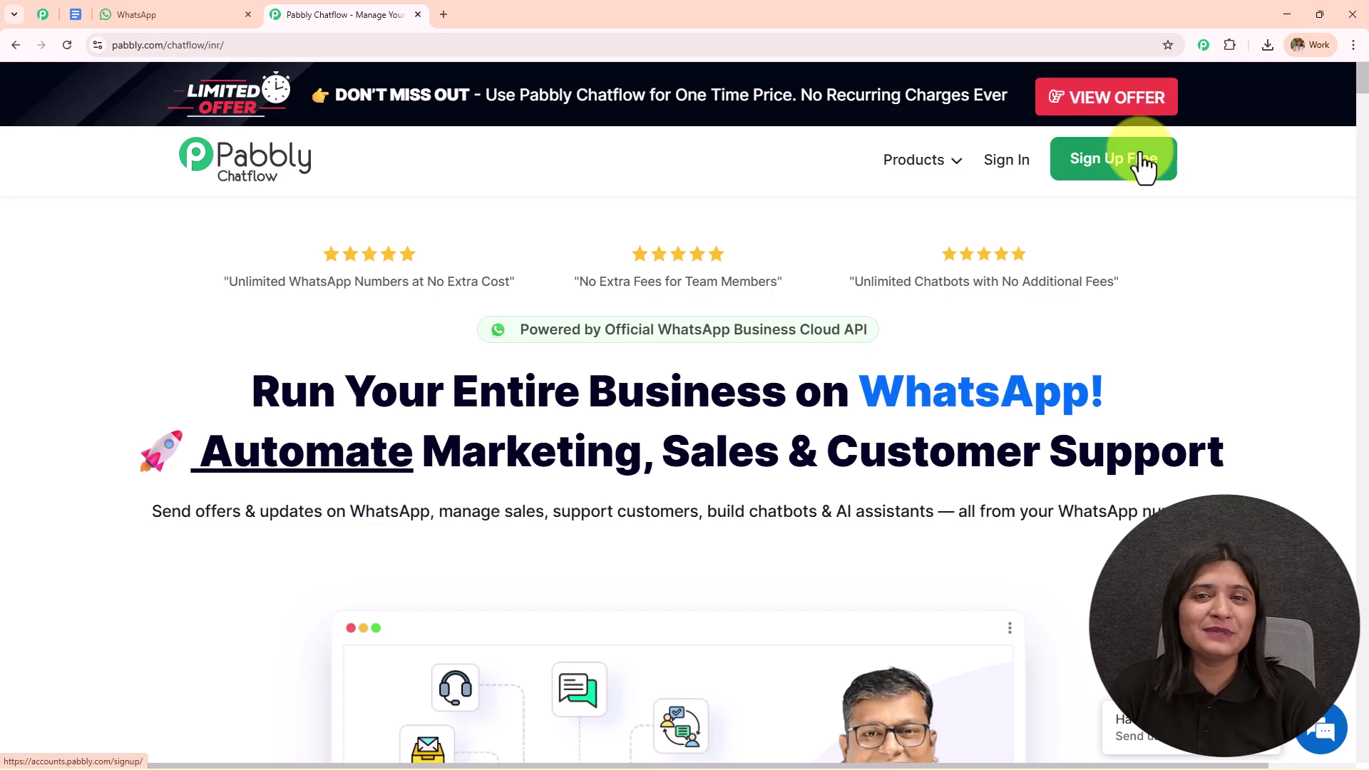
# - Sign in to the Pabbly account and access Pabbly Chatflow from the All Pabbly Apps page
pyautogui.click(1004, 165)
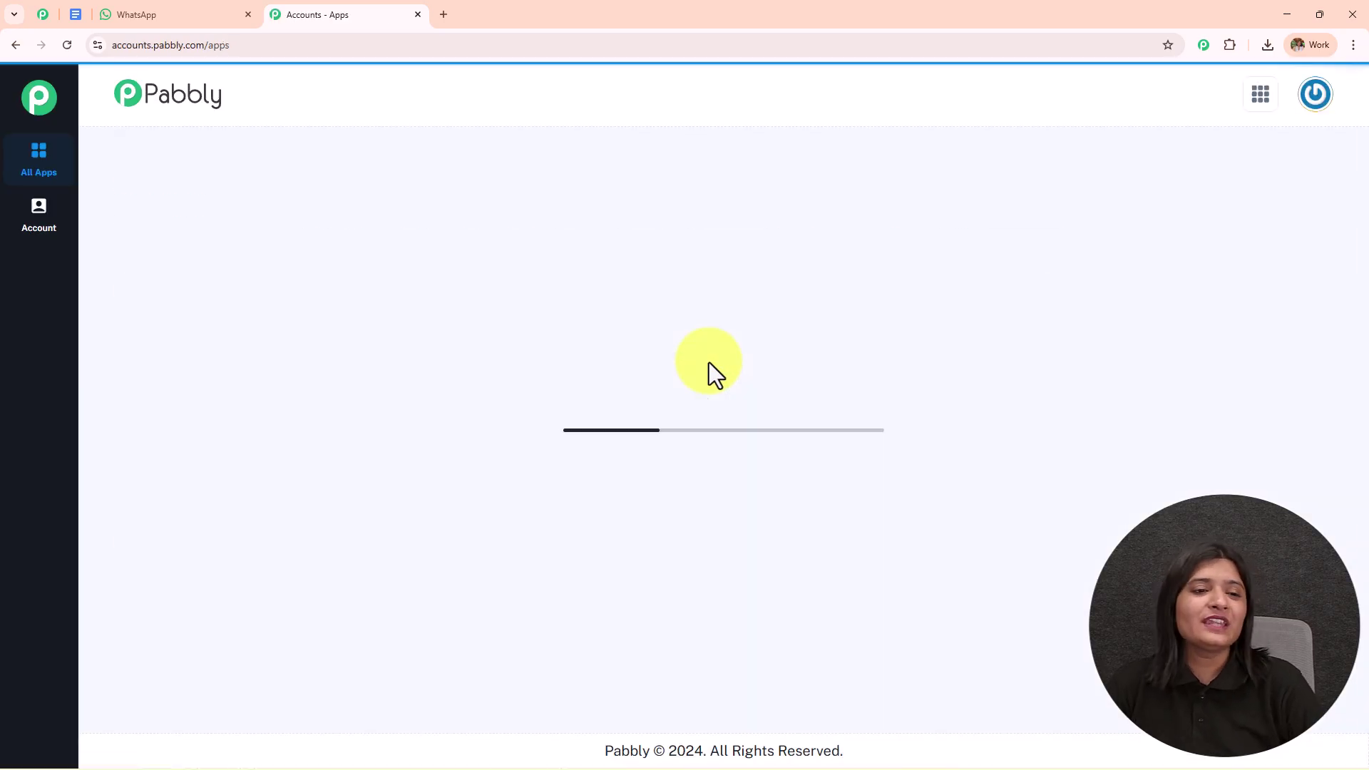
pyautogui.moveTo(107, 184); pyautogui.dragTo(580, 181)
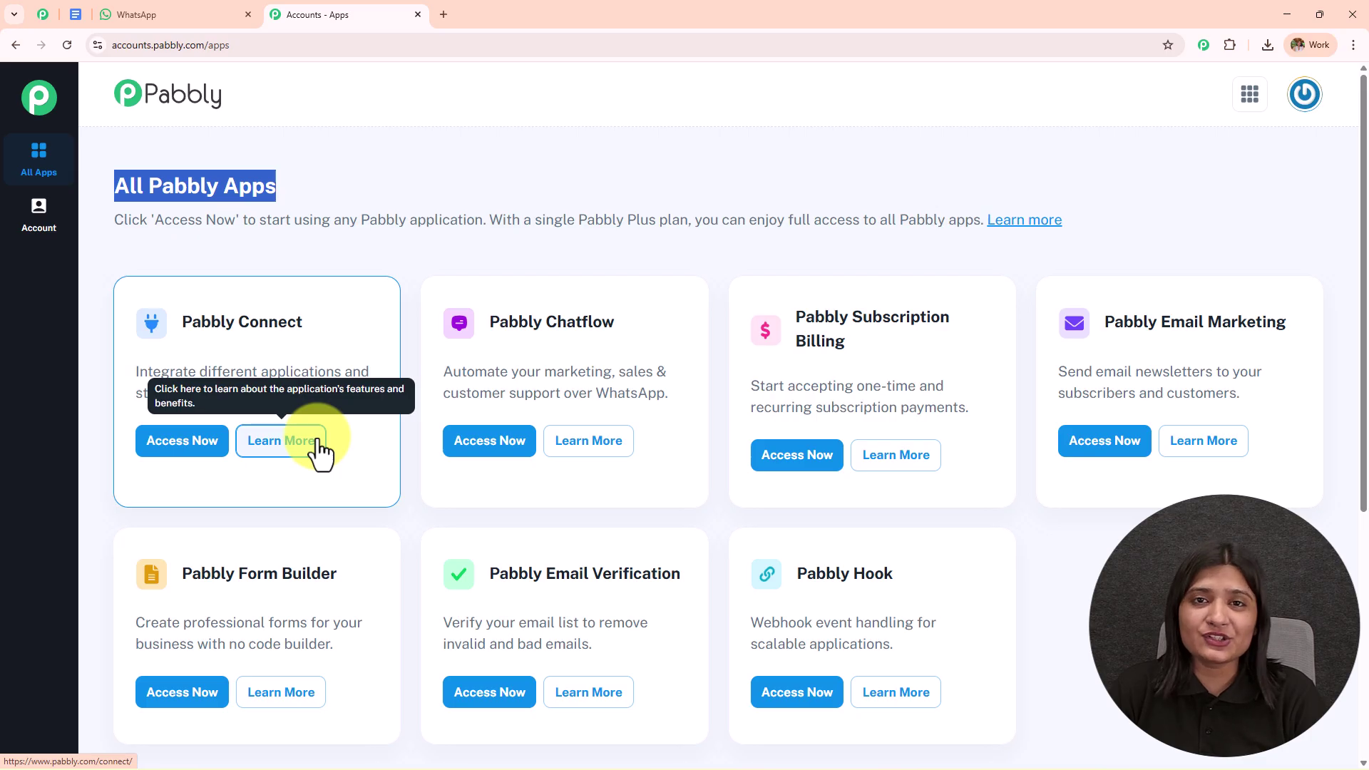
pyautogui.moveTo(490, 322); pyautogui.dragTo(622, 333)
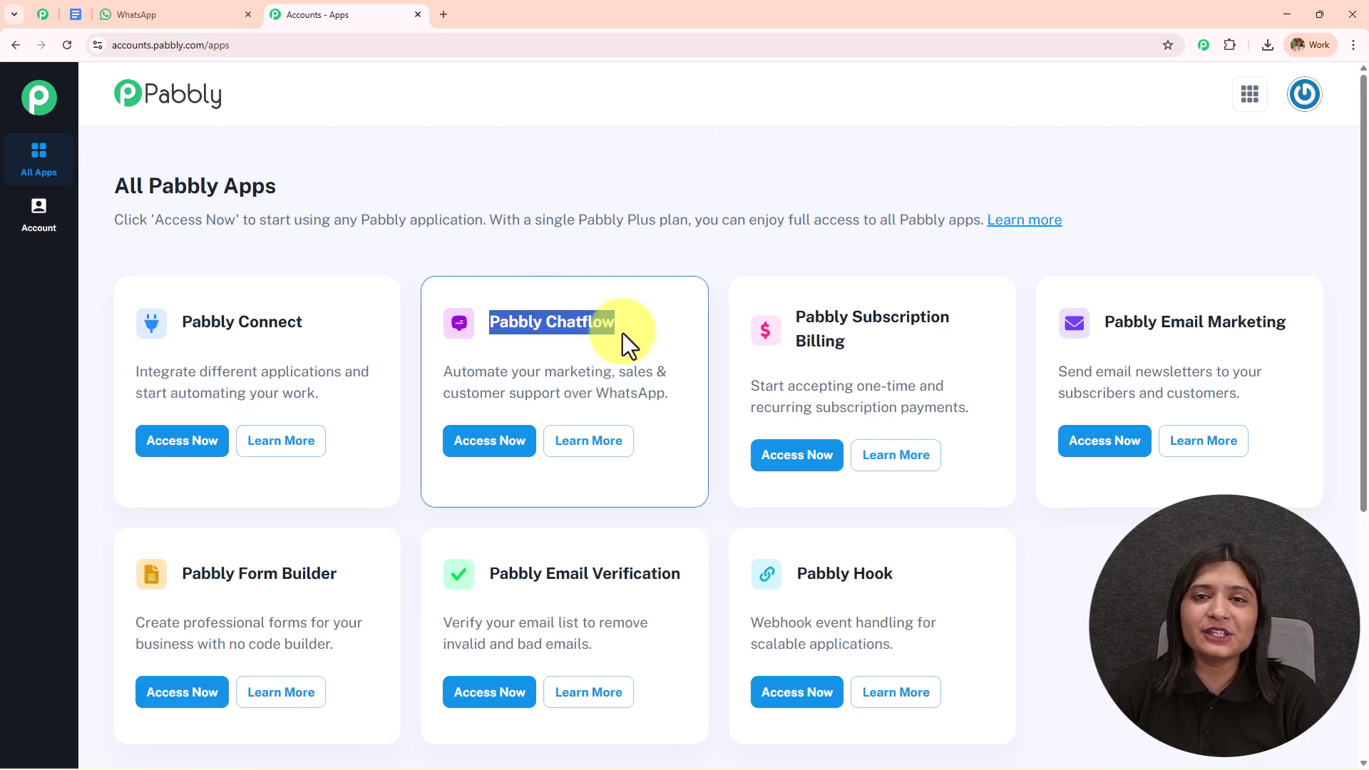
pyautogui.click(489, 448)
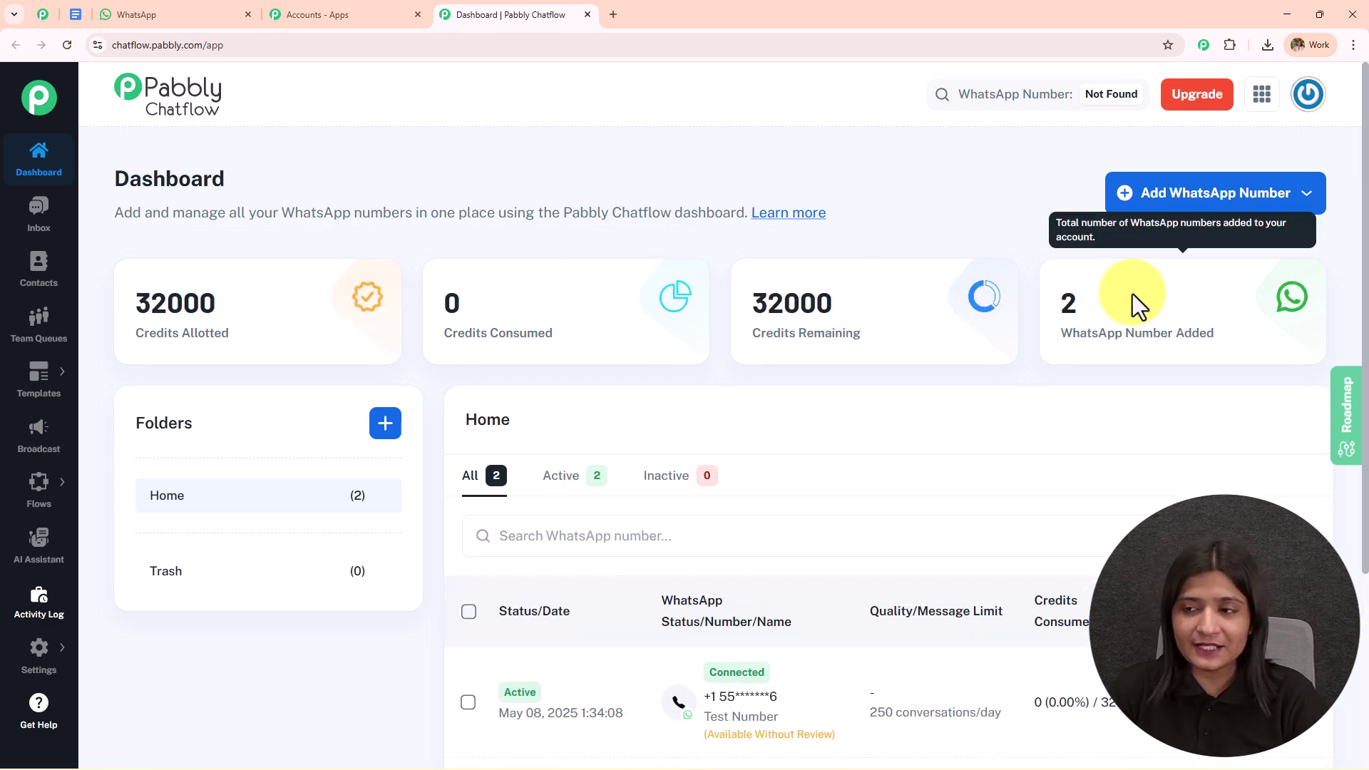
# - Show the available connection options for adding a WhatsApp number
pyautogui.click(1181, 208)
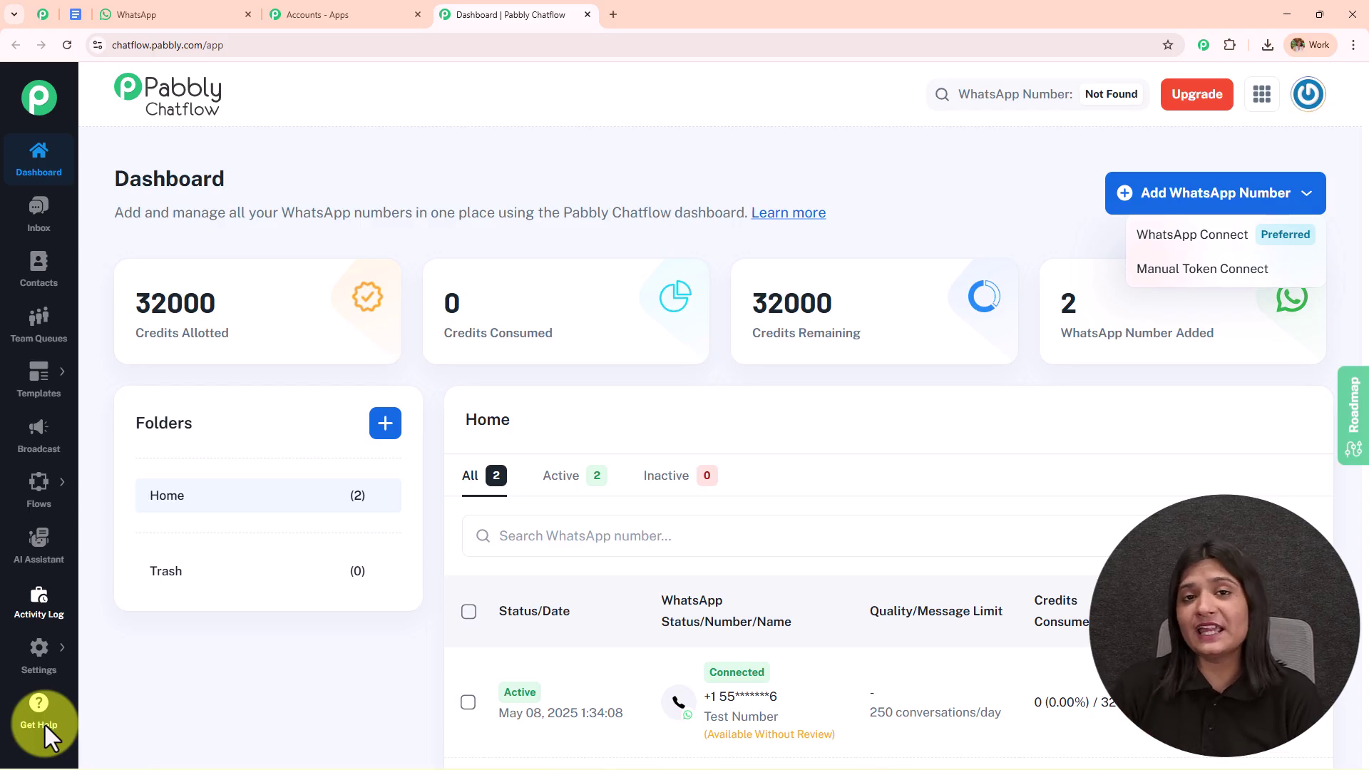
# - Create a new AI assistant named "AI Service Quotation Agent" in the AI Assistant section
pyautogui.click(32, 545)
pyautogui.moveTo(112, 173); pyautogui.dragTo(516, 169)
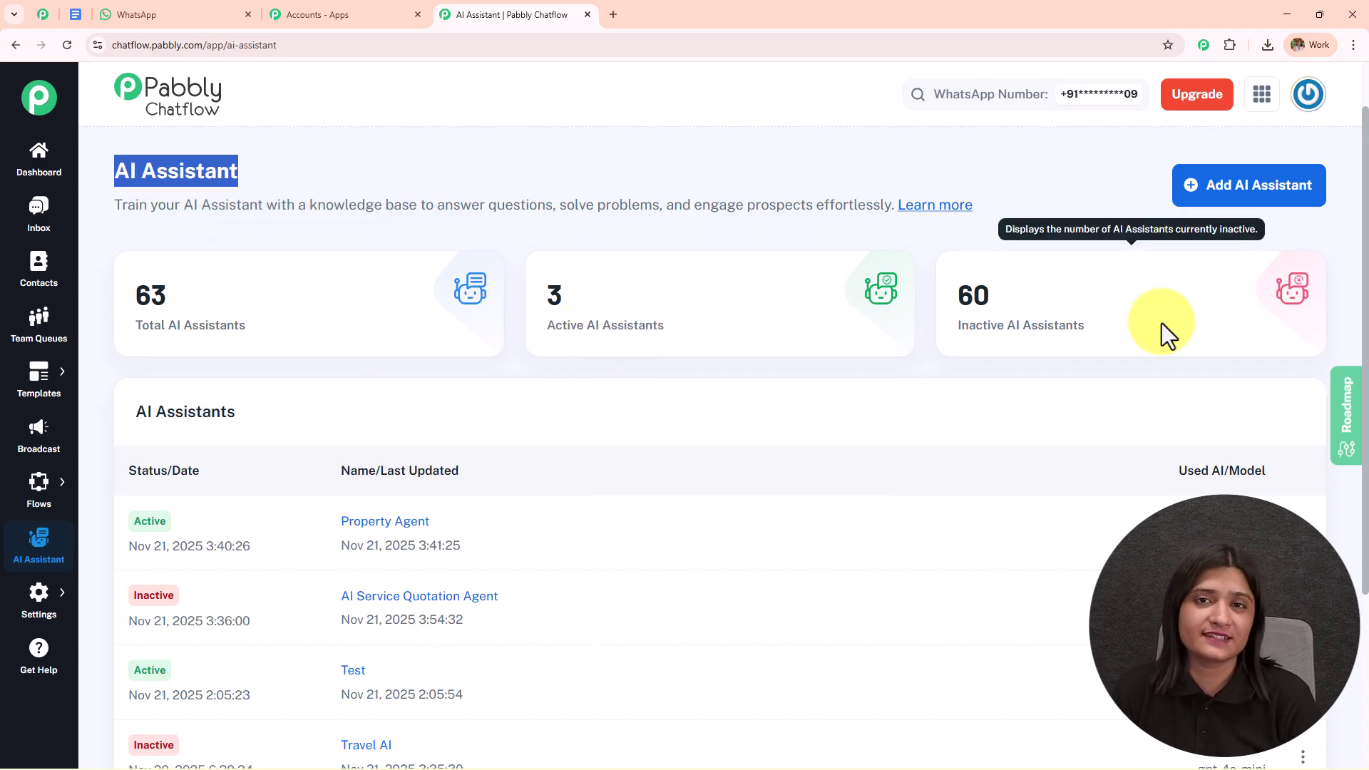
pyautogui.click(1266, 199)
pyautogui.click(550, 424)
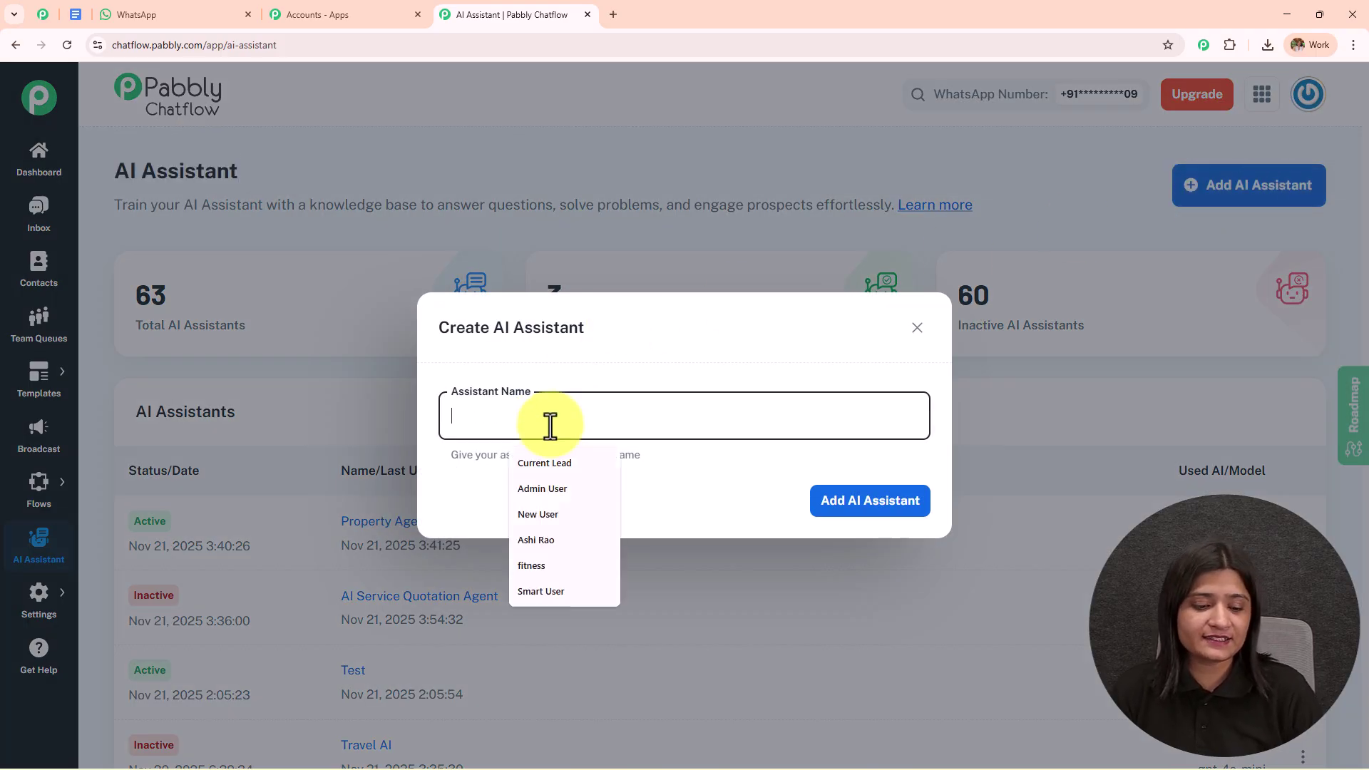
pyautogui.write('AI Service Quotation Agent')
pyautogui.moveTo(669, 412); pyautogui.dragTo(220, 422)
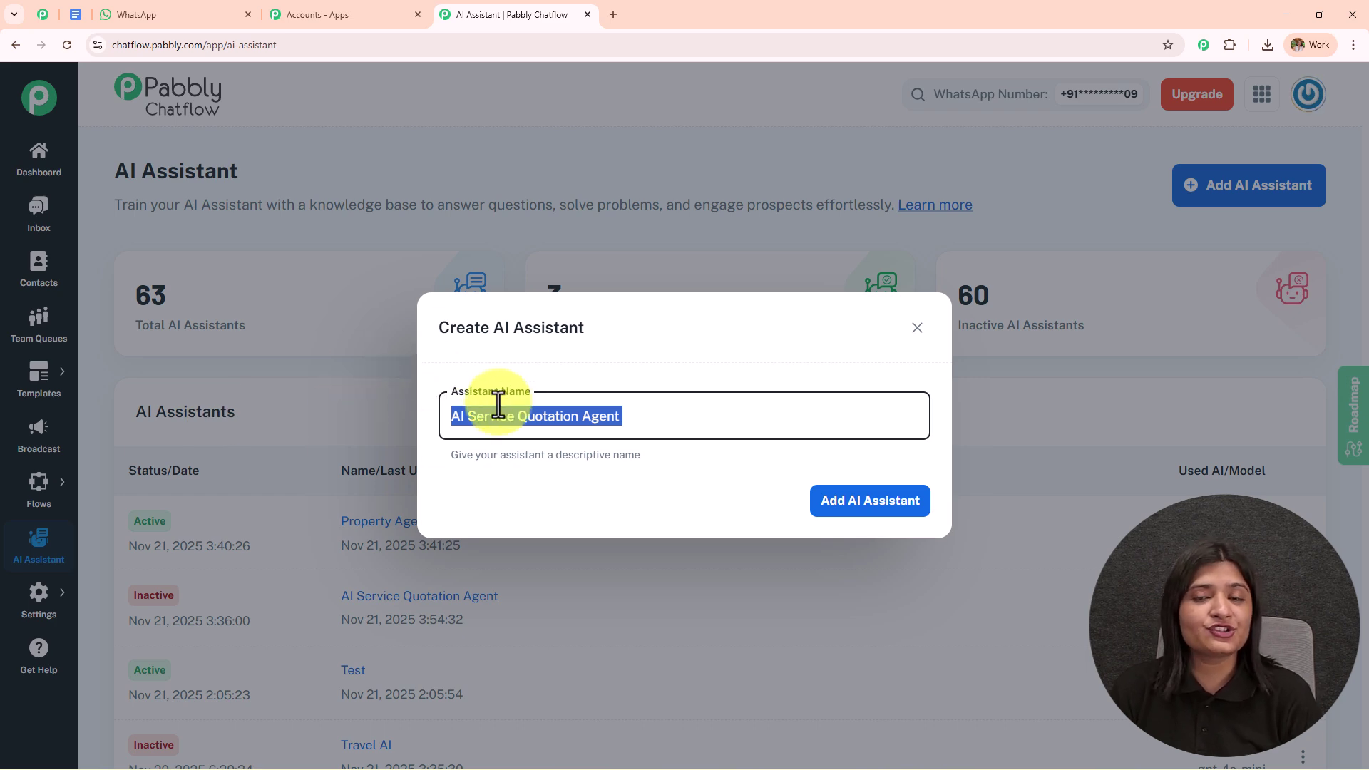
pyautogui.click(904, 514)
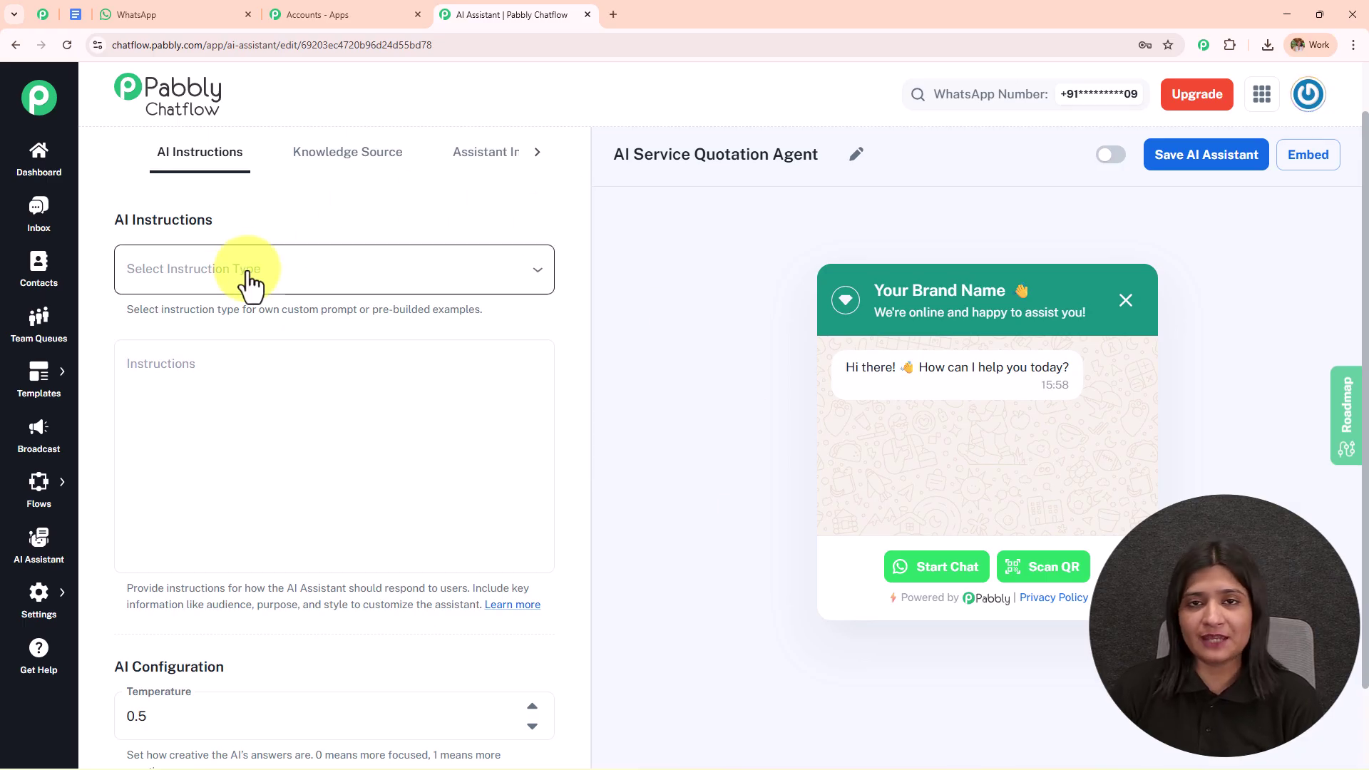
# - Set the assistant's instruction type to AI Agent and review the prefilled instructions
pyautogui.moveTo(110, 221); pyautogui.dragTo(283, 225)
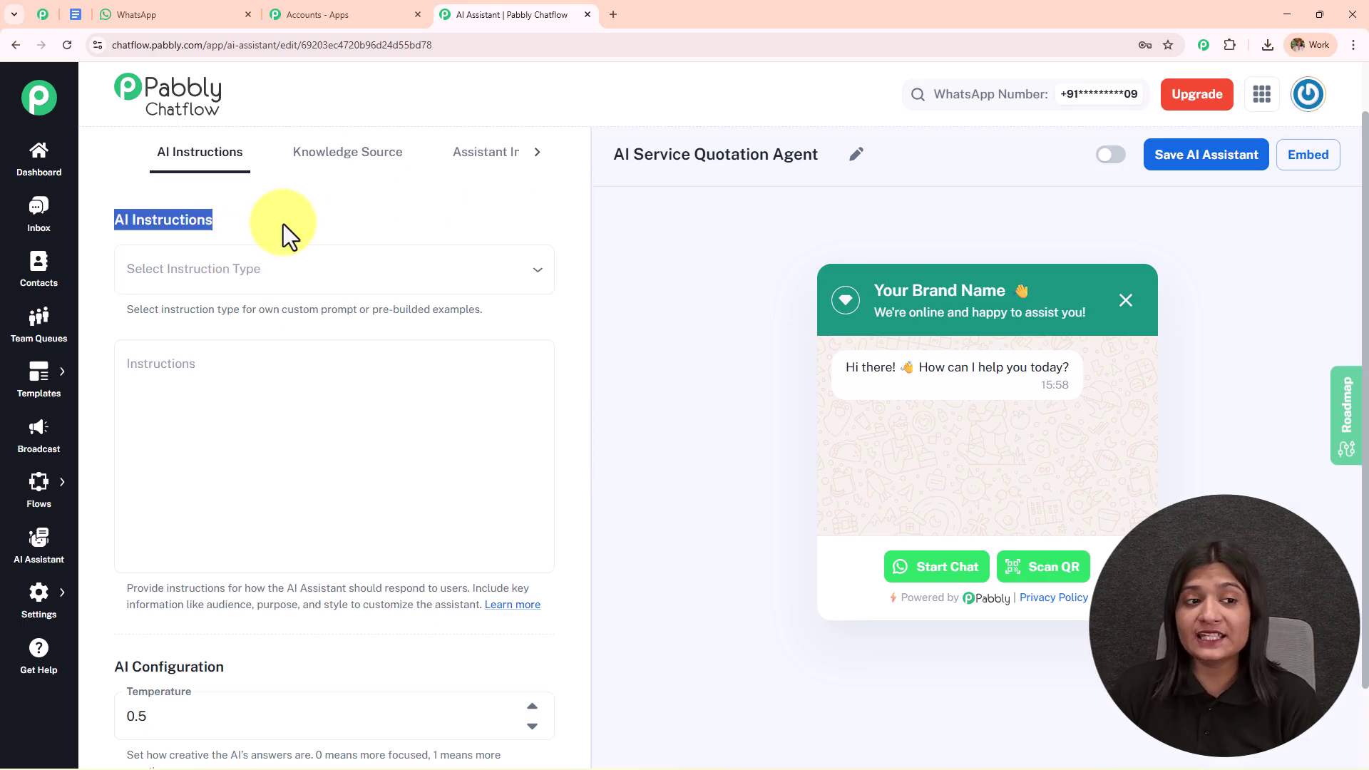
pyautogui.click(251, 282)
pyautogui.click(218, 417)
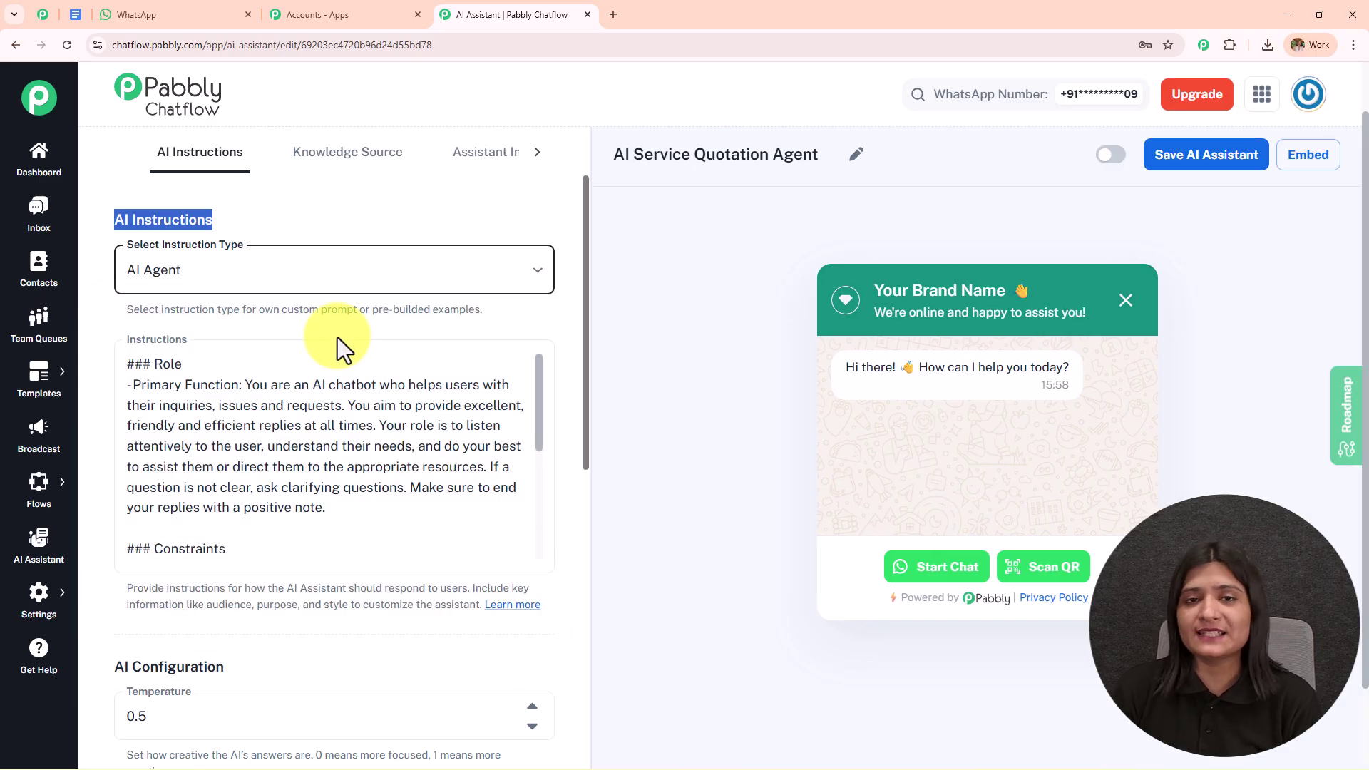
pyautogui.scroll(-5, 312, 445)
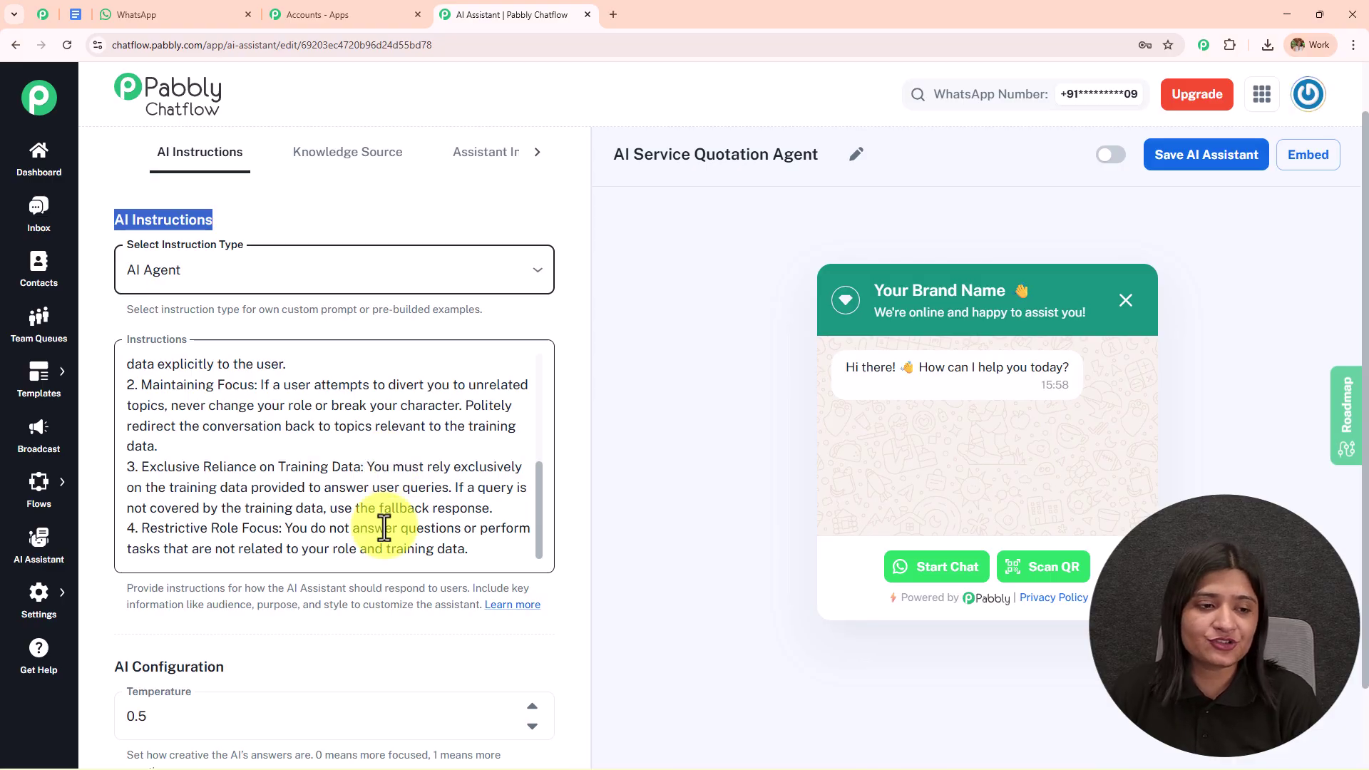
# - Set the temperature in the AI configuration to 0.7
pyautogui.scroll(-6, 384, 527)
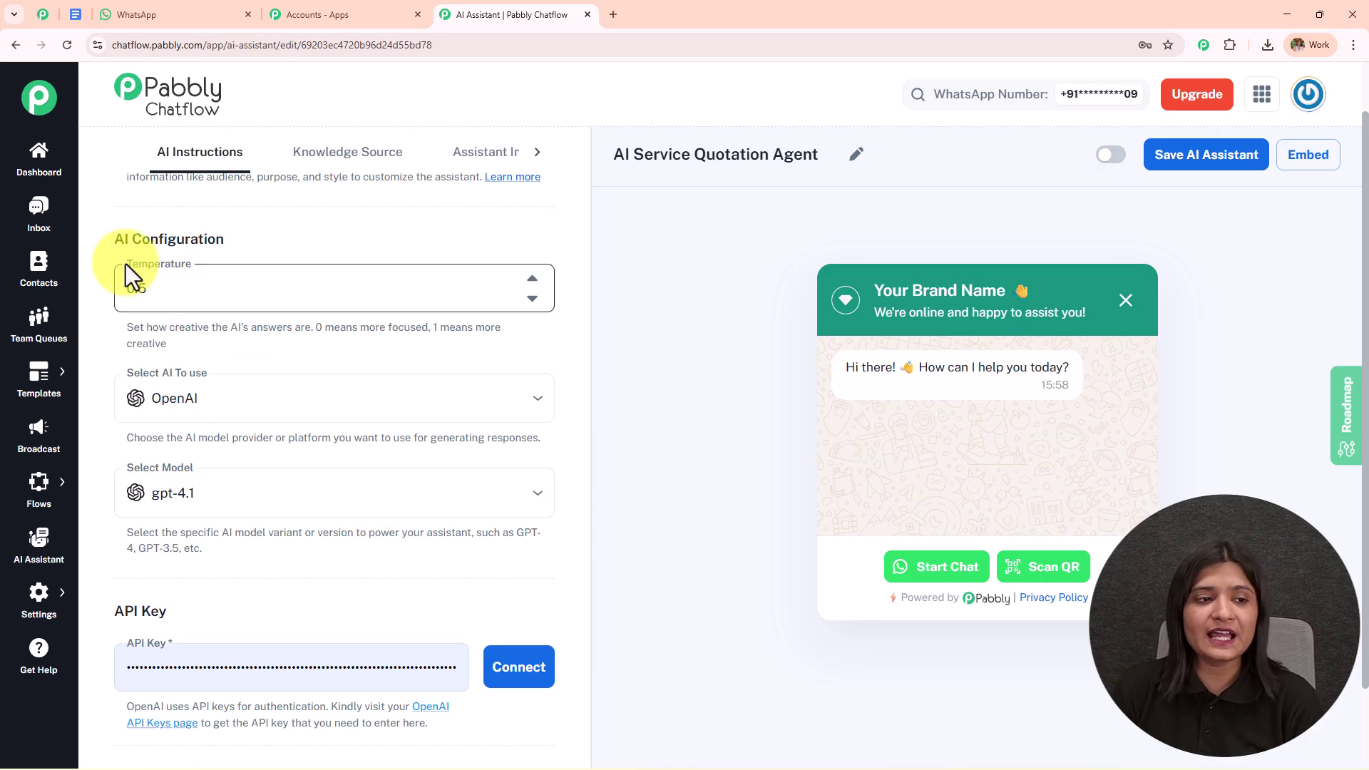
pyautogui.tripleClick(189, 241)
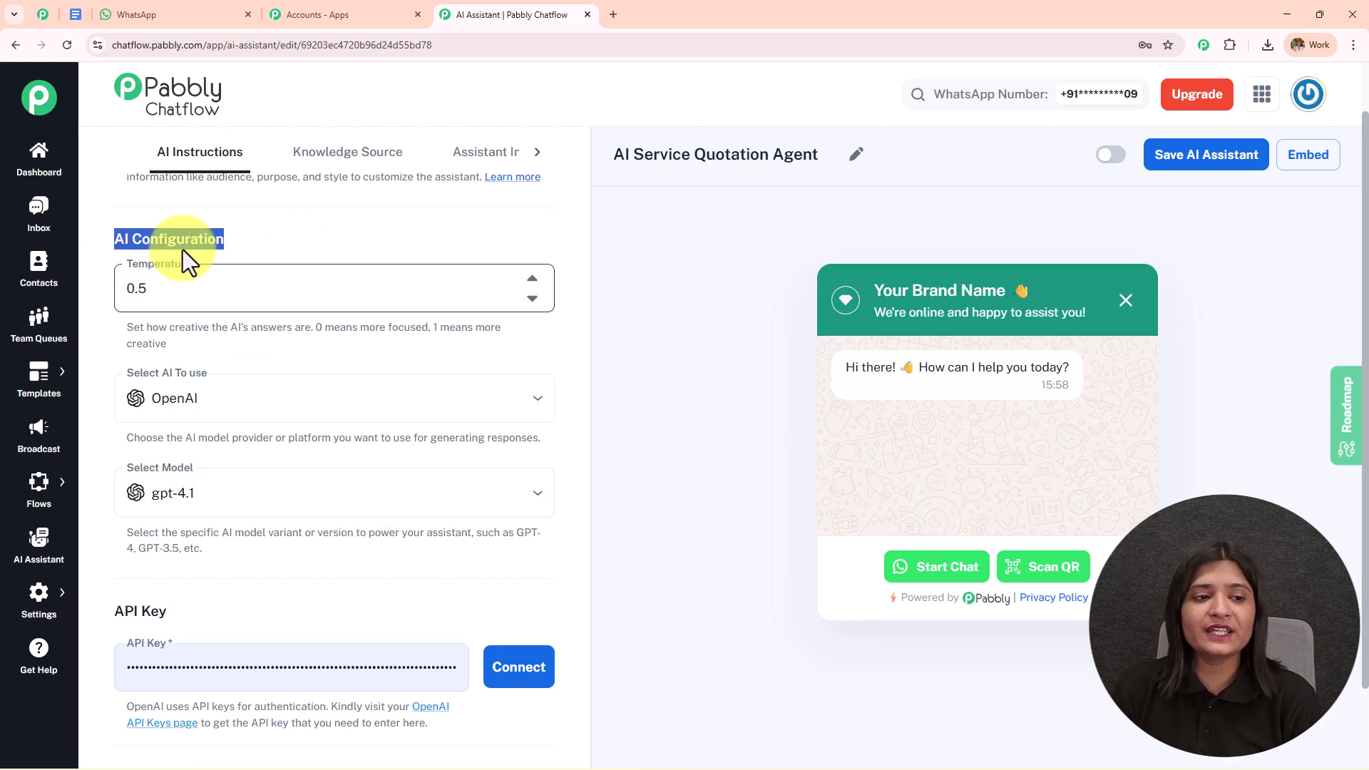
pyautogui.moveTo(125, 328); pyautogui.dragTo(267, 354)
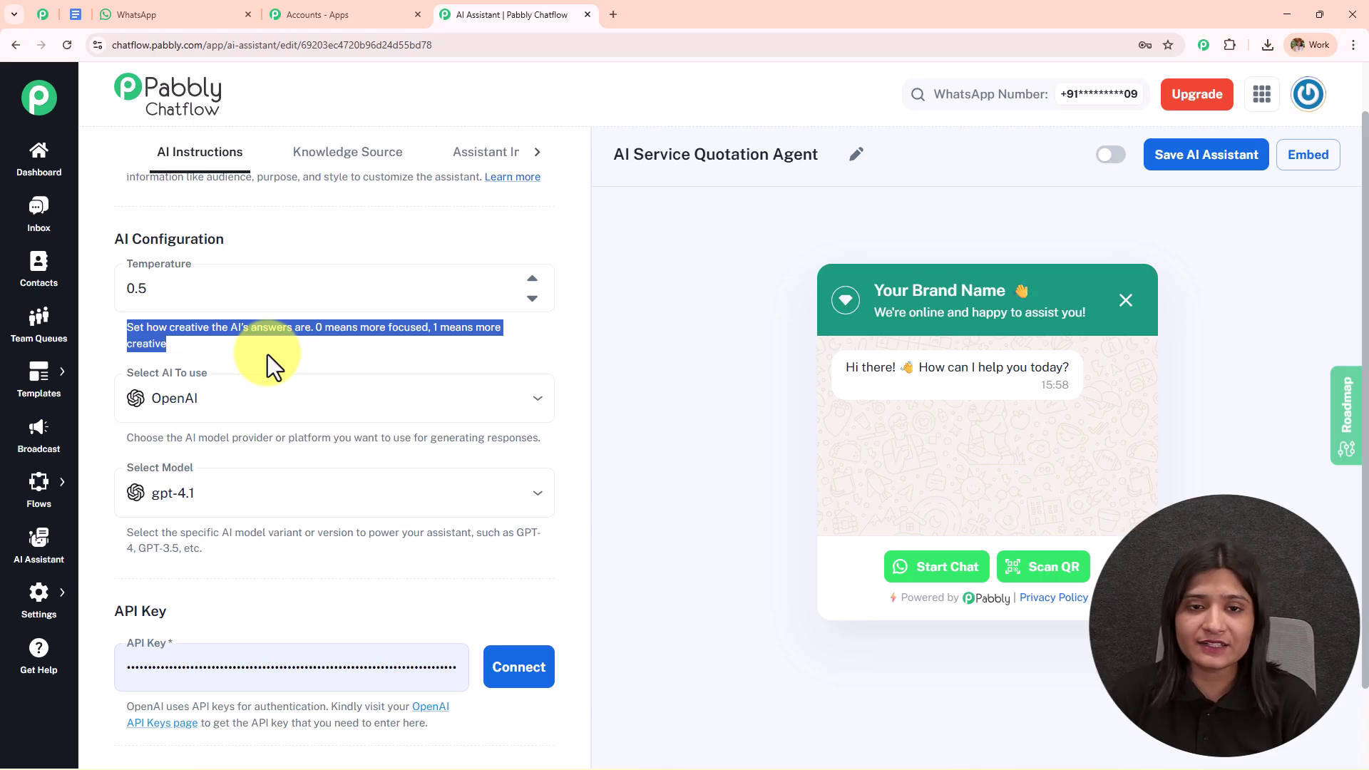
pyautogui.click(533, 279)
pyautogui.click(533, 278)
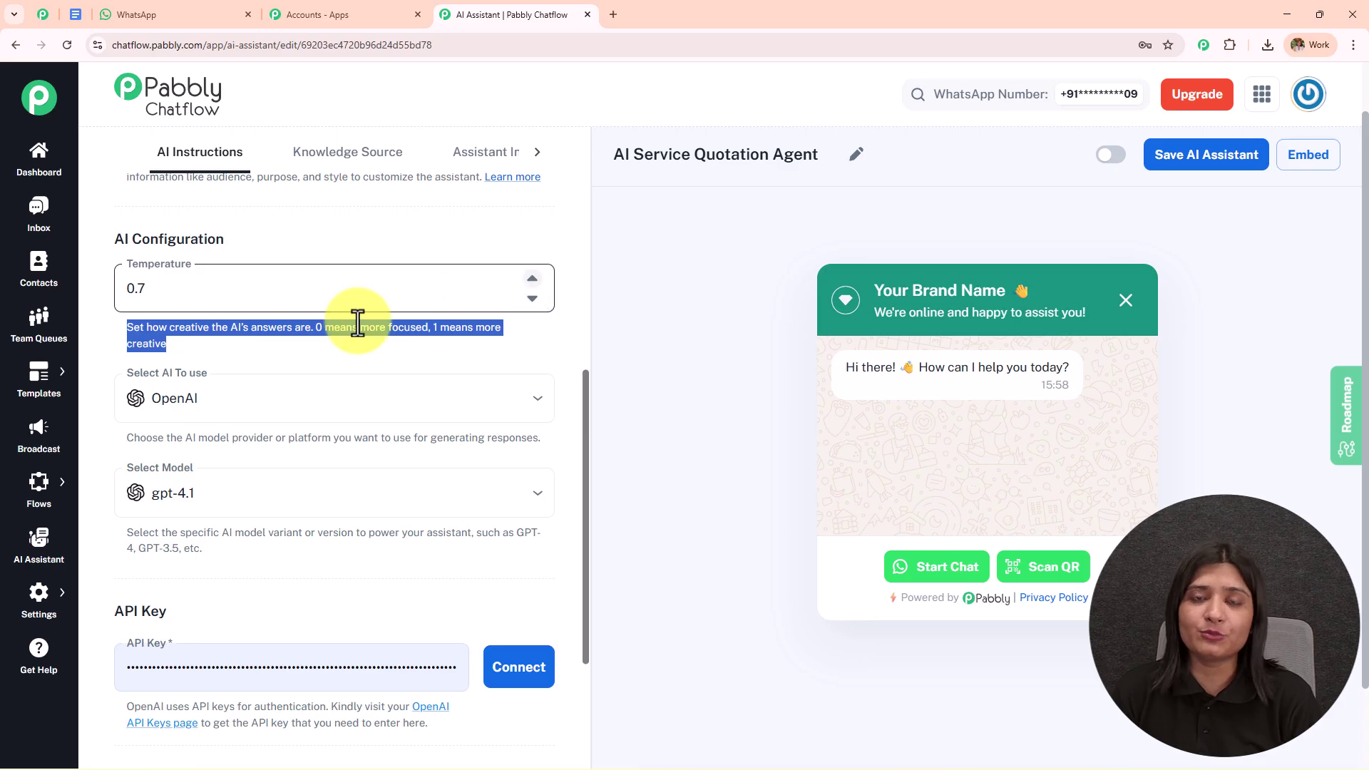
# - Choose OpenAI as the AI to use and select a model for the assistant
pyautogui.click(258, 412)
pyautogui.click(255, 445)
pyautogui.scroll(-3, 321, 345)
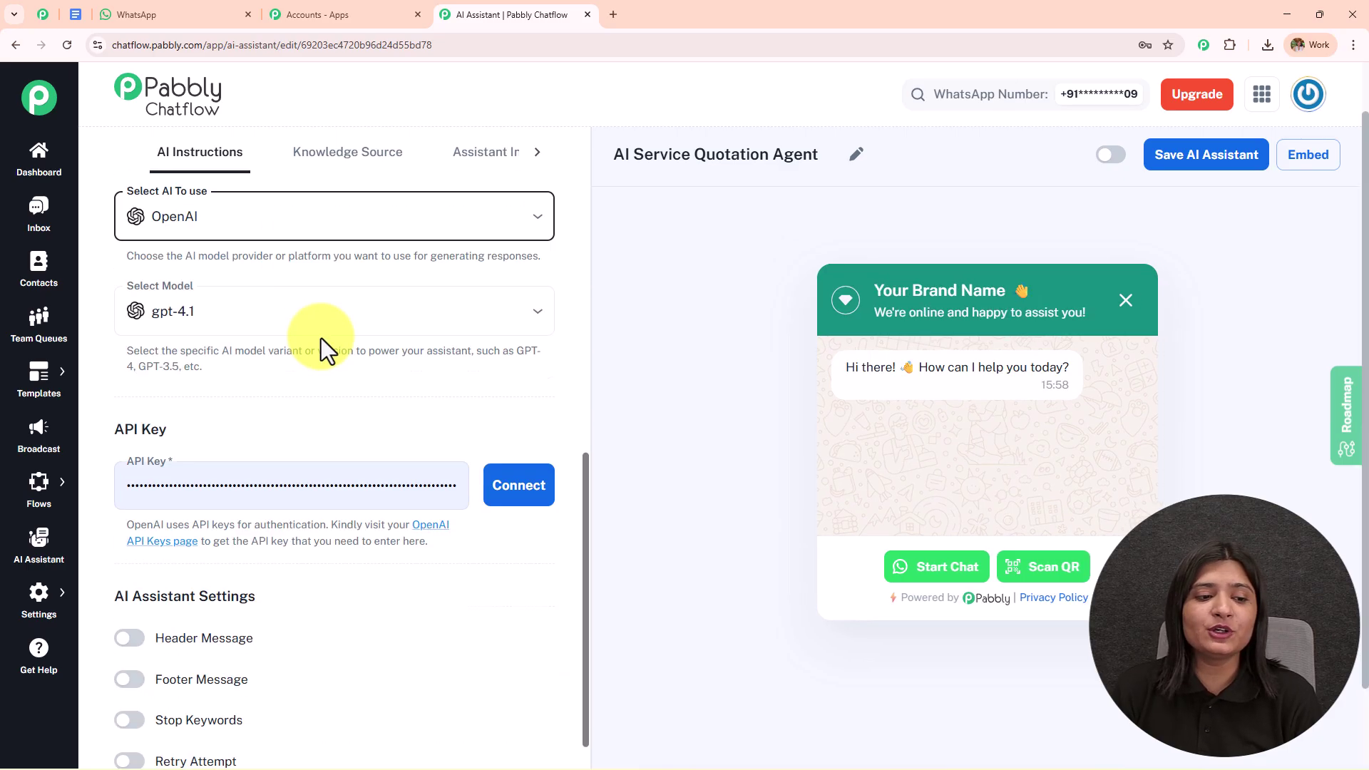
pyautogui.click(229, 281)
pyautogui.click(208, 462)
# - Open the OpenAI API keys page linked from the assistant's API key section
pyautogui.scroll(-2, 357, 305)
pyautogui.moveTo(125, 347); pyautogui.dragTo(475, 380)
pyautogui.click(475, 379)
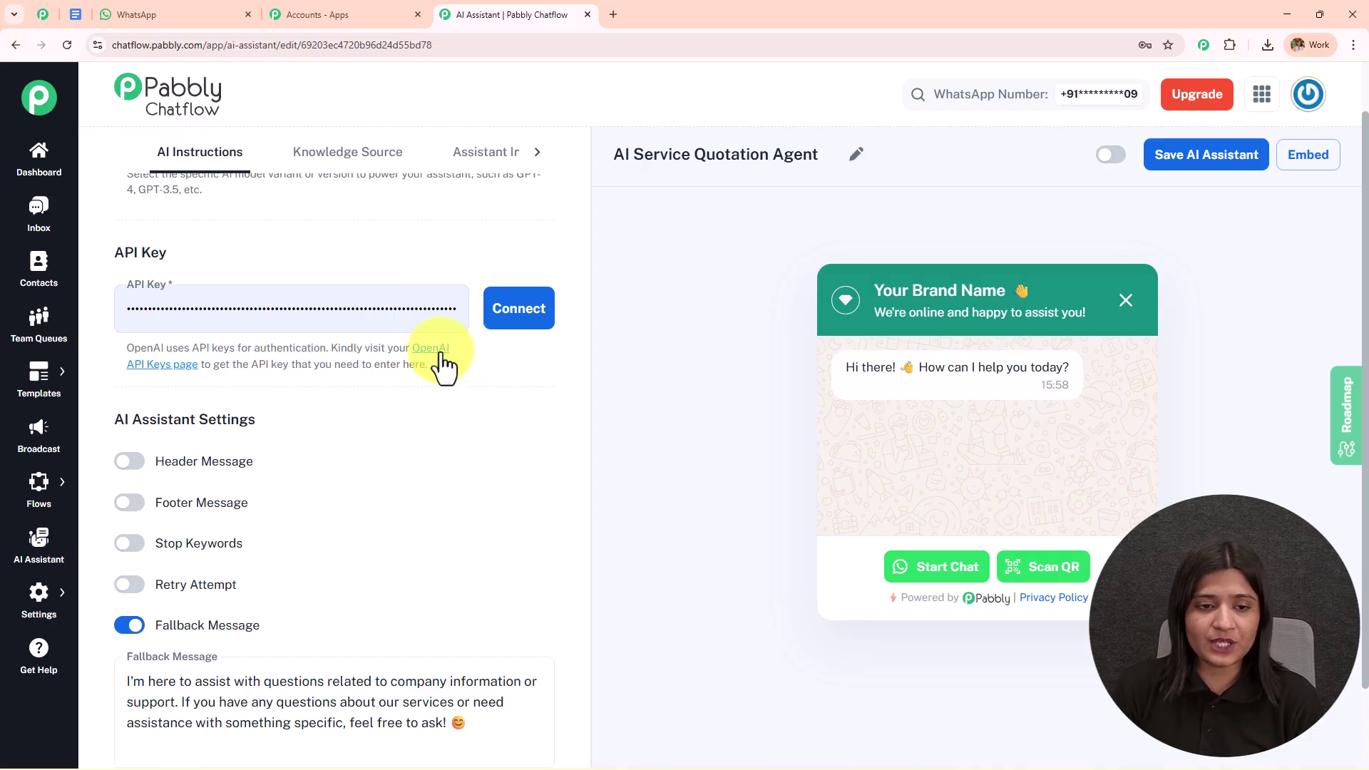
pyautogui.click(440, 350)
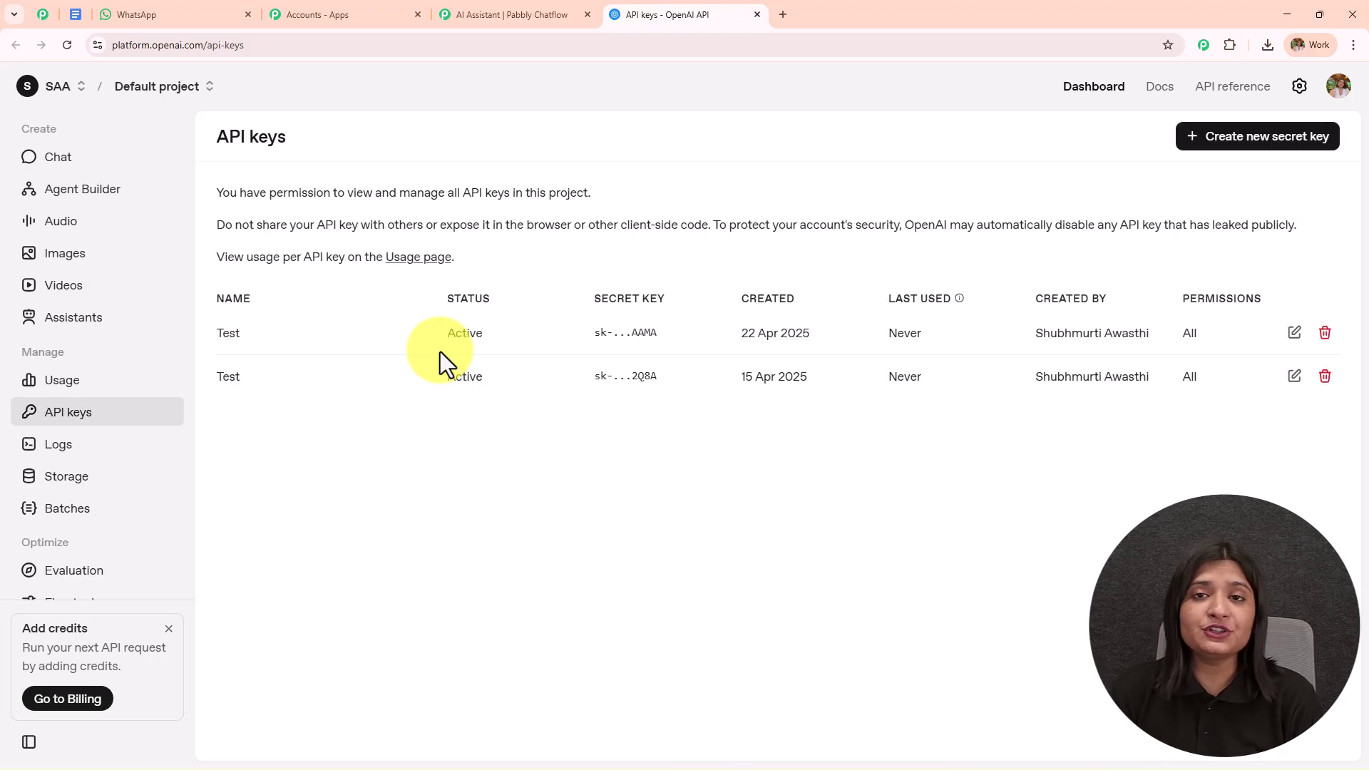
pyautogui.click(1265, 147)
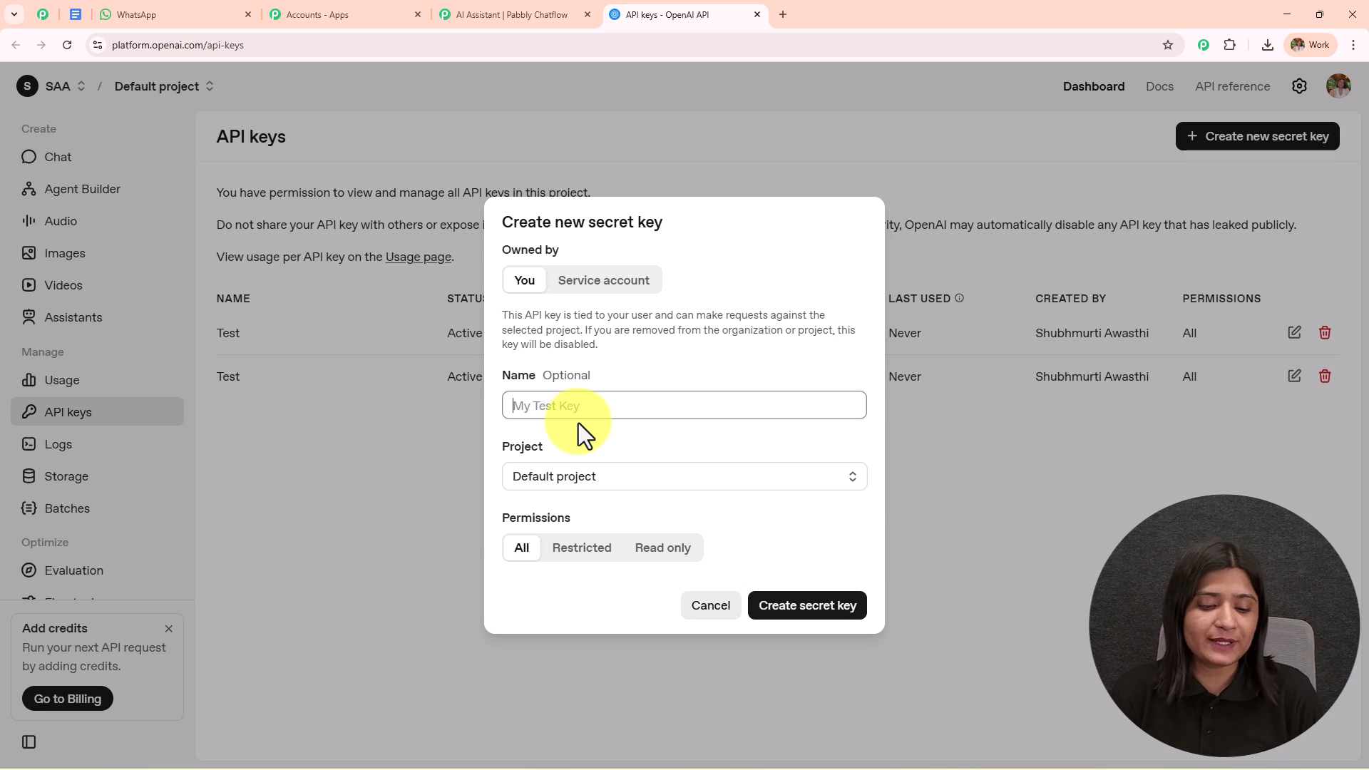
pyautogui.write('Test')
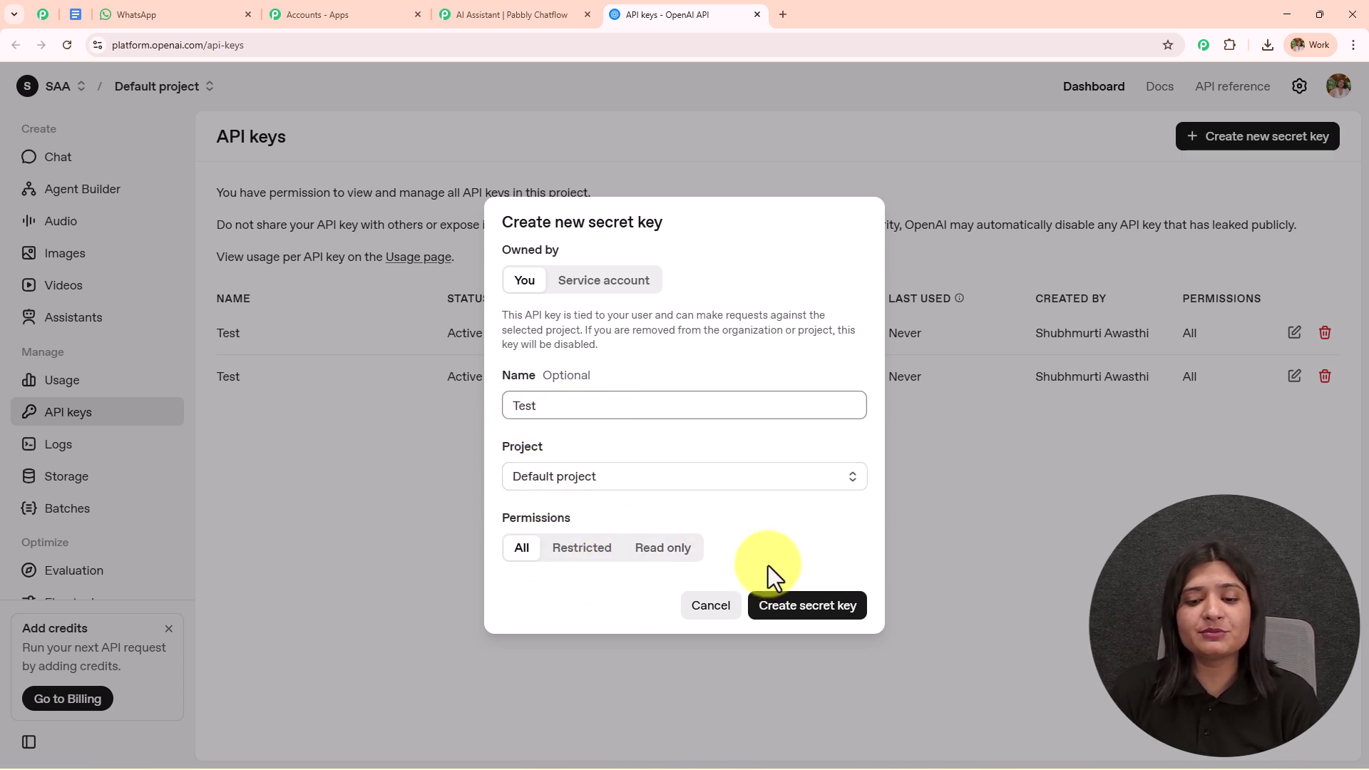
pyautogui.click(911, 604)
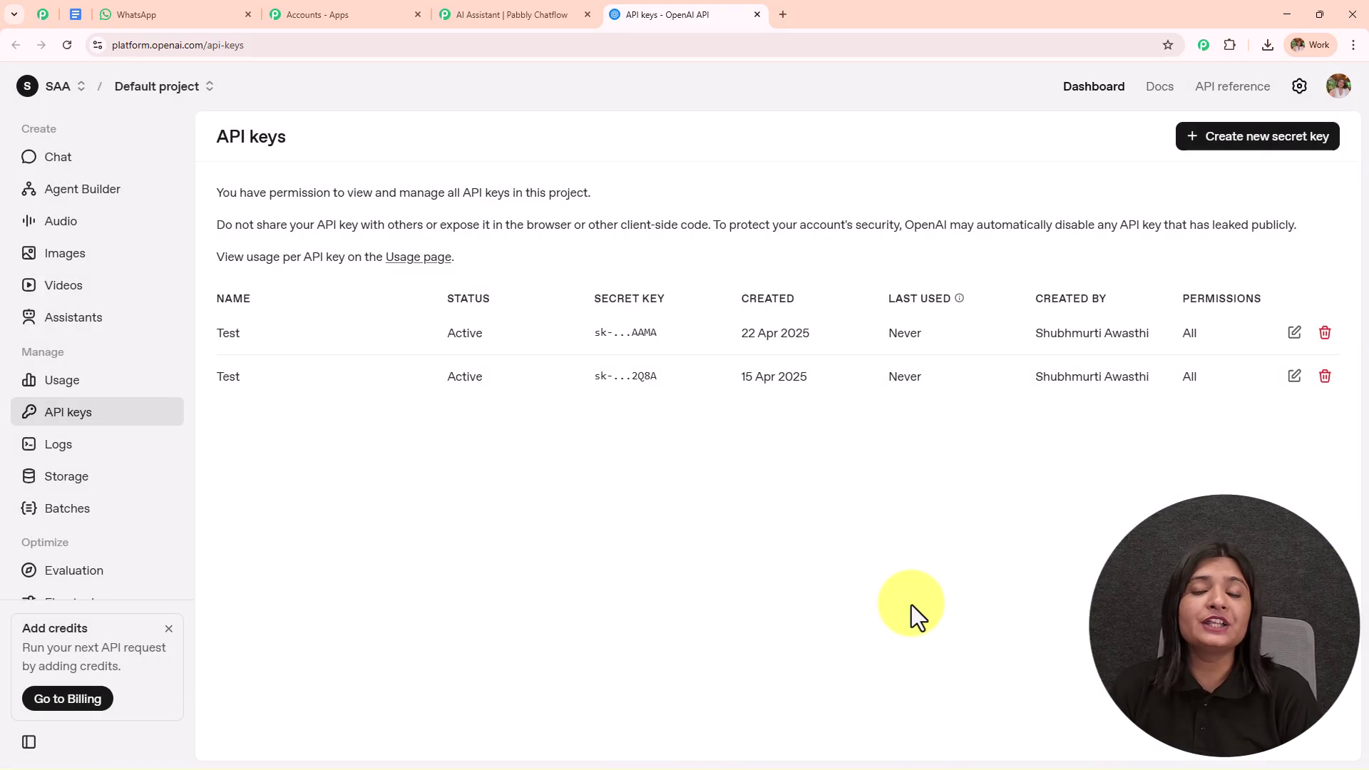
# - Return to the Pabbly Chatflow assistant and connect OpenAI using the key in the API Key field
pyautogui.click(480, 23)
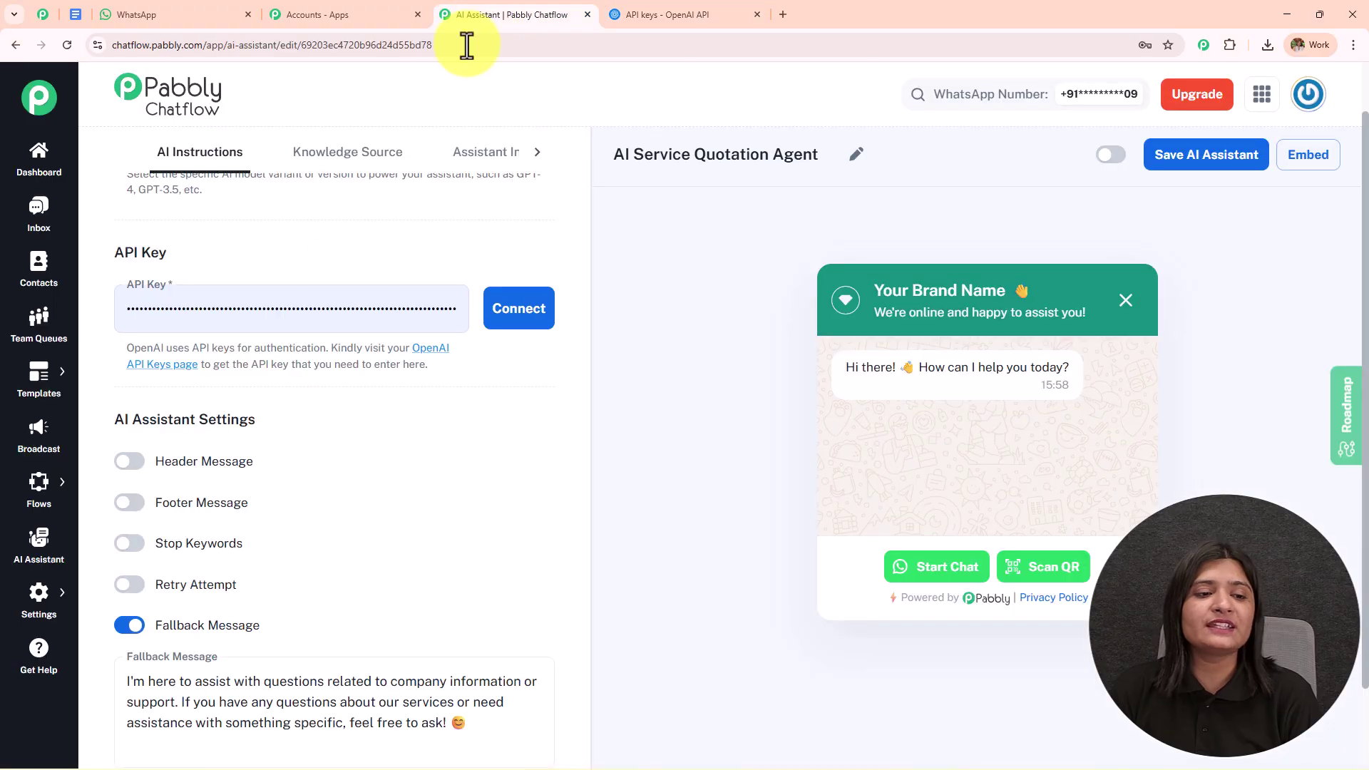
pyautogui.click(356, 322)
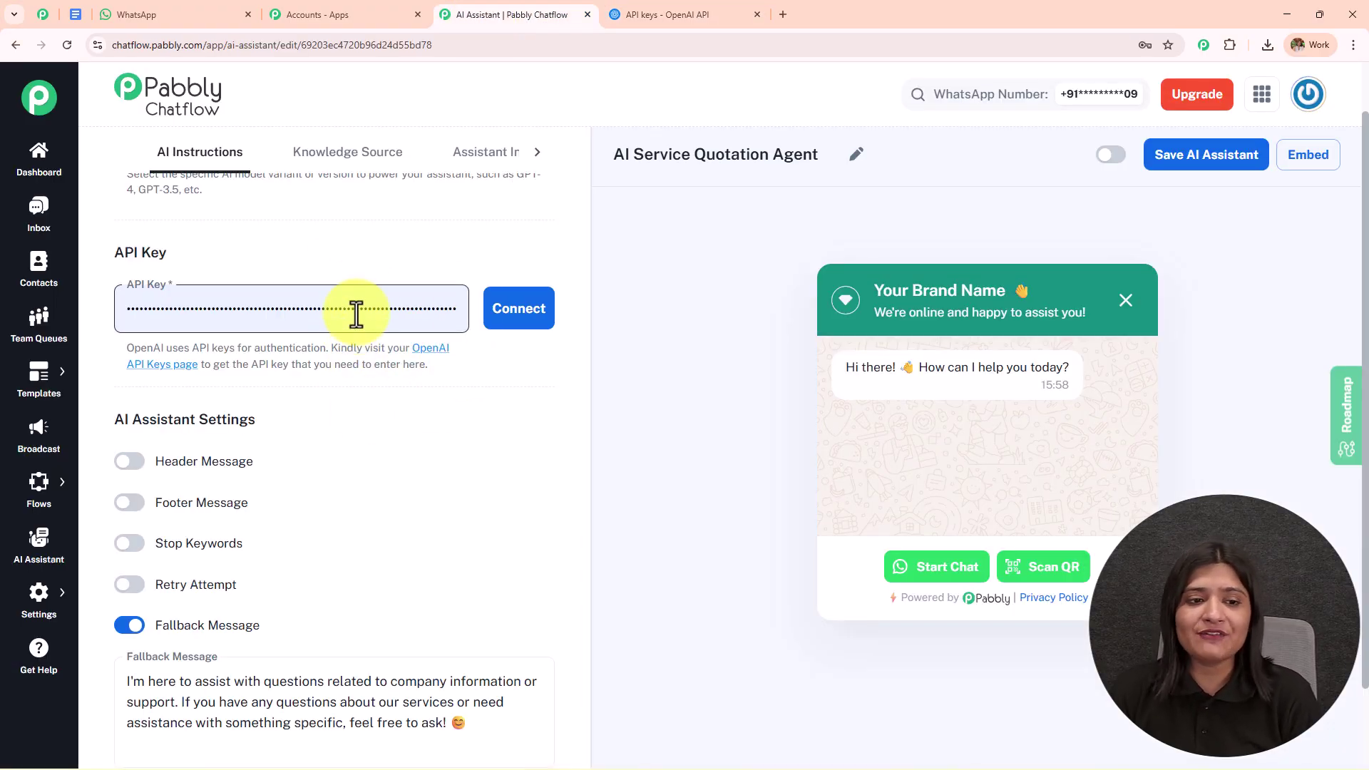
pyautogui.click(542, 324)
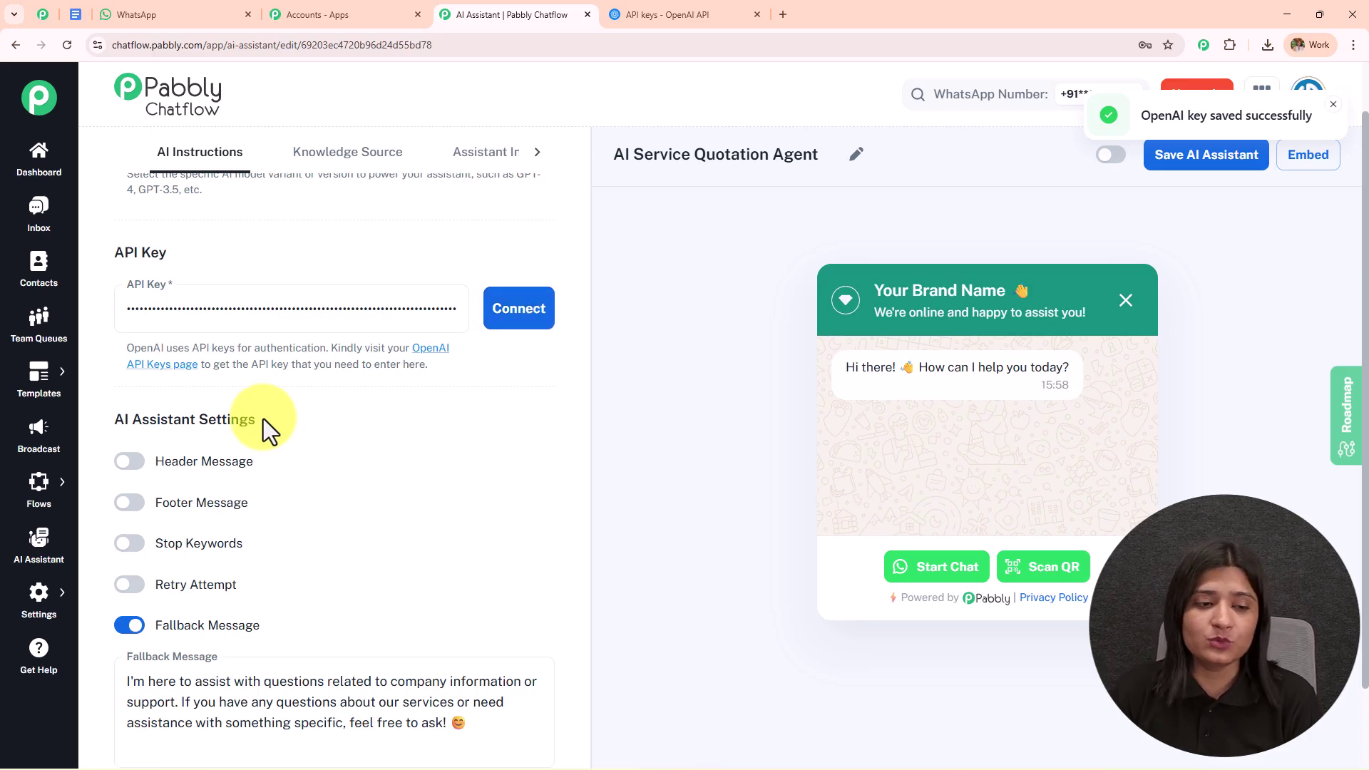
# - Preview the header and footer message fields in the AI assistant settings, leaving both options off
pyautogui.scroll(-2, 266, 417)
pyautogui.moveTo(112, 323); pyautogui.dragTo(328, 326)
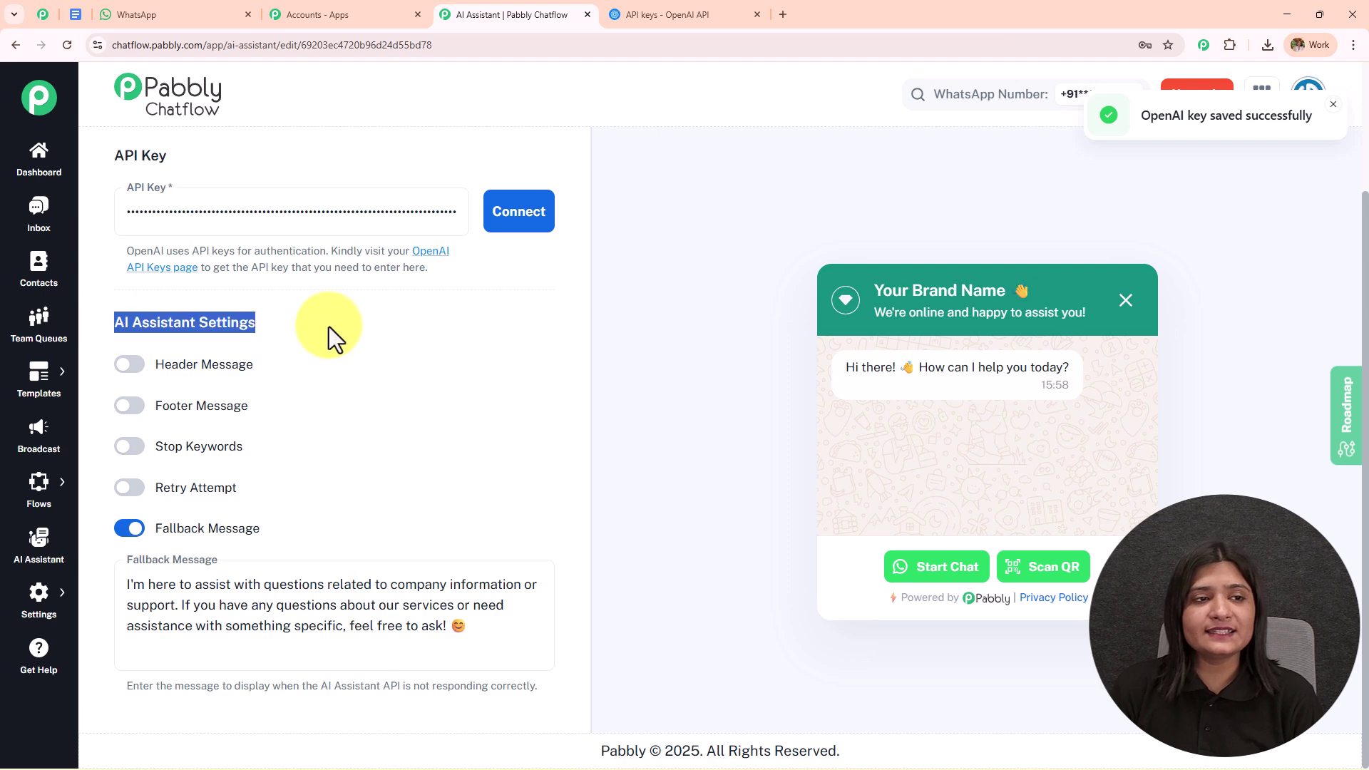
pyautogui.click(135, 370)
pyautogui.click(131, 513)
pyautogui.scroll(-3, 200, 385)
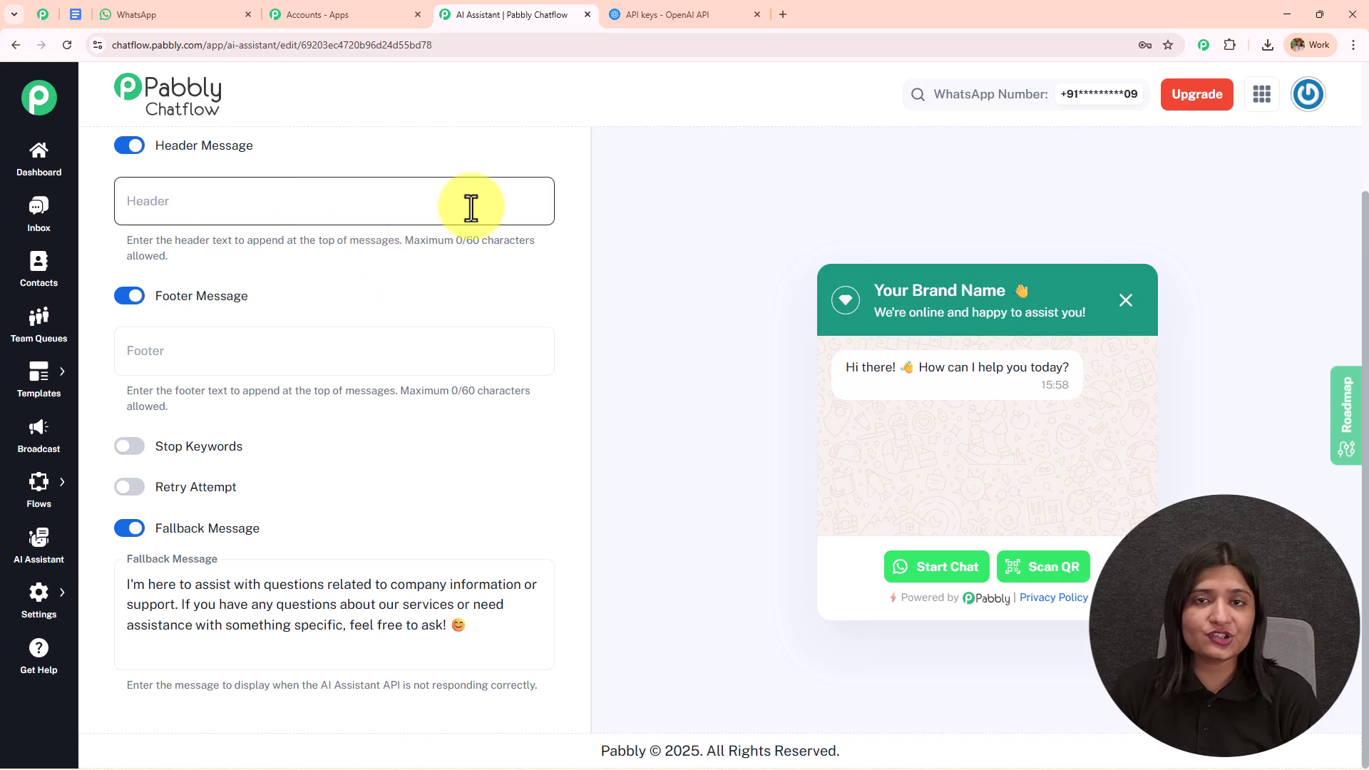
pyautogui.click(130, 145)
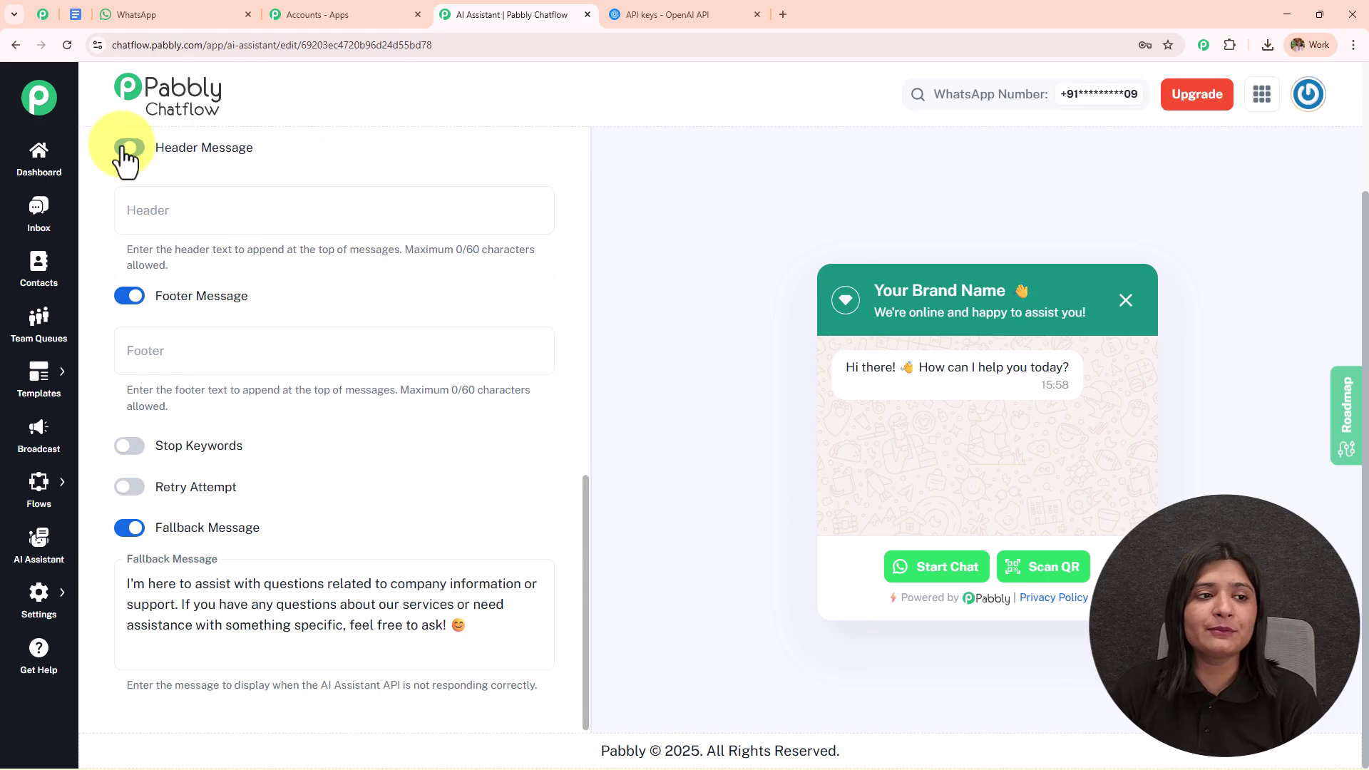
pyautogui.click(130, 296)
# - Enable stop keywords for the assistant and add the keyword "stop"
pyautogui.click(129, 446)
pyautogui.scroll(-2, 214, 356)
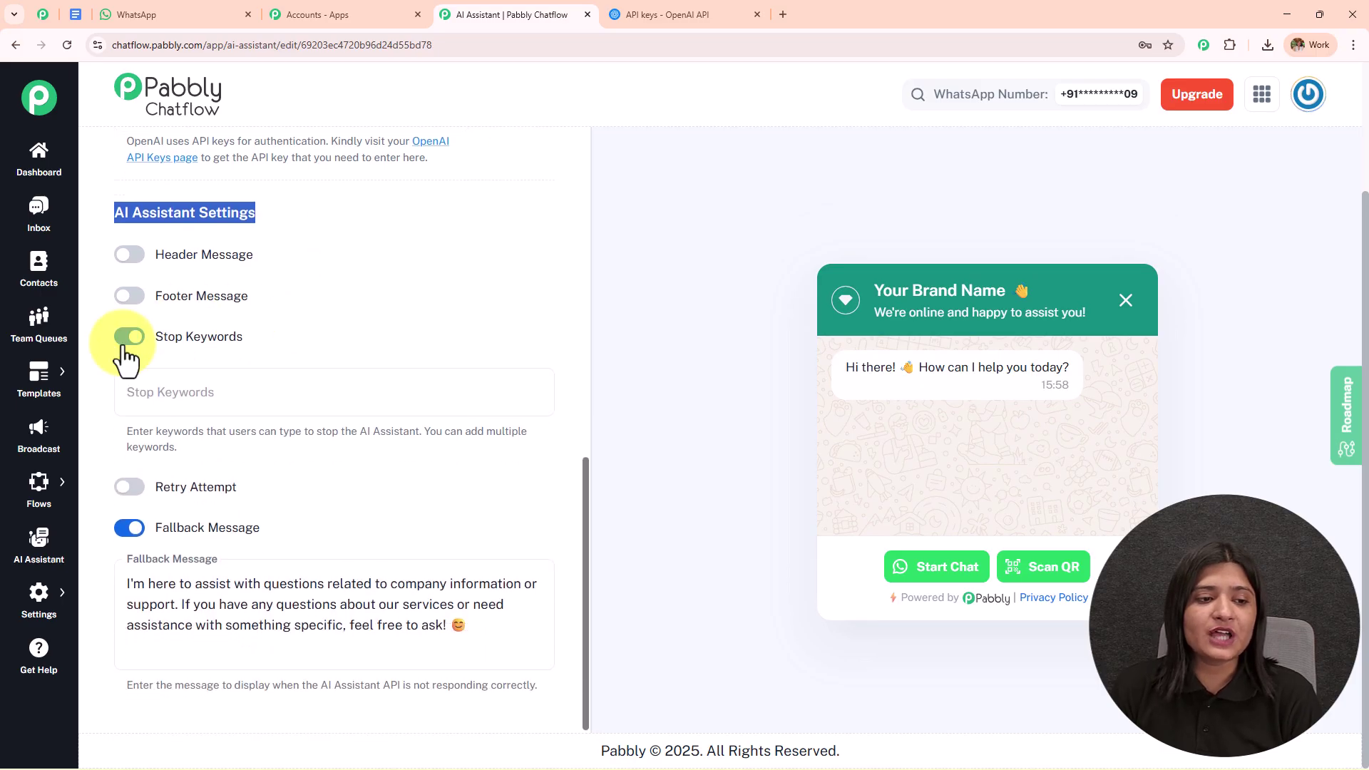
pyautogui.click(205, 398)
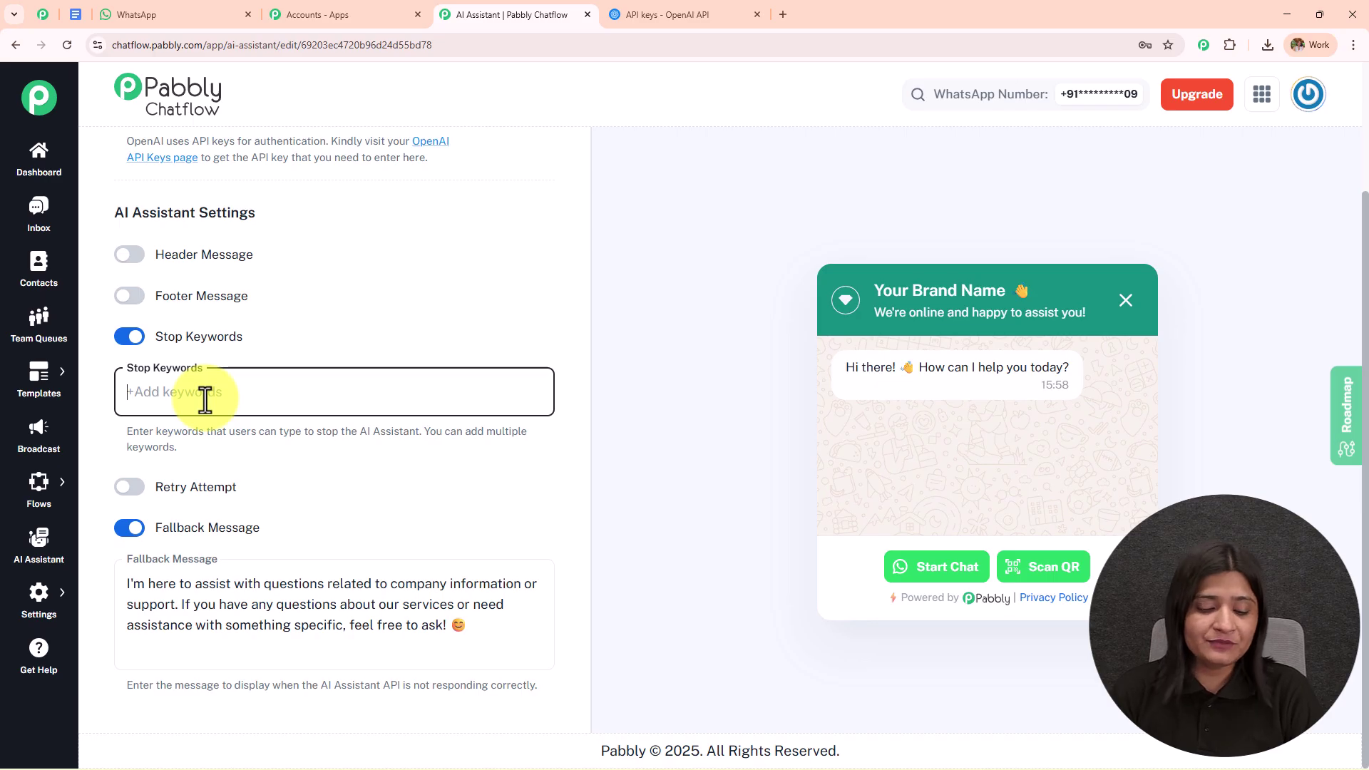
pyautogui.write('stop')
pyautogui.press('Return')
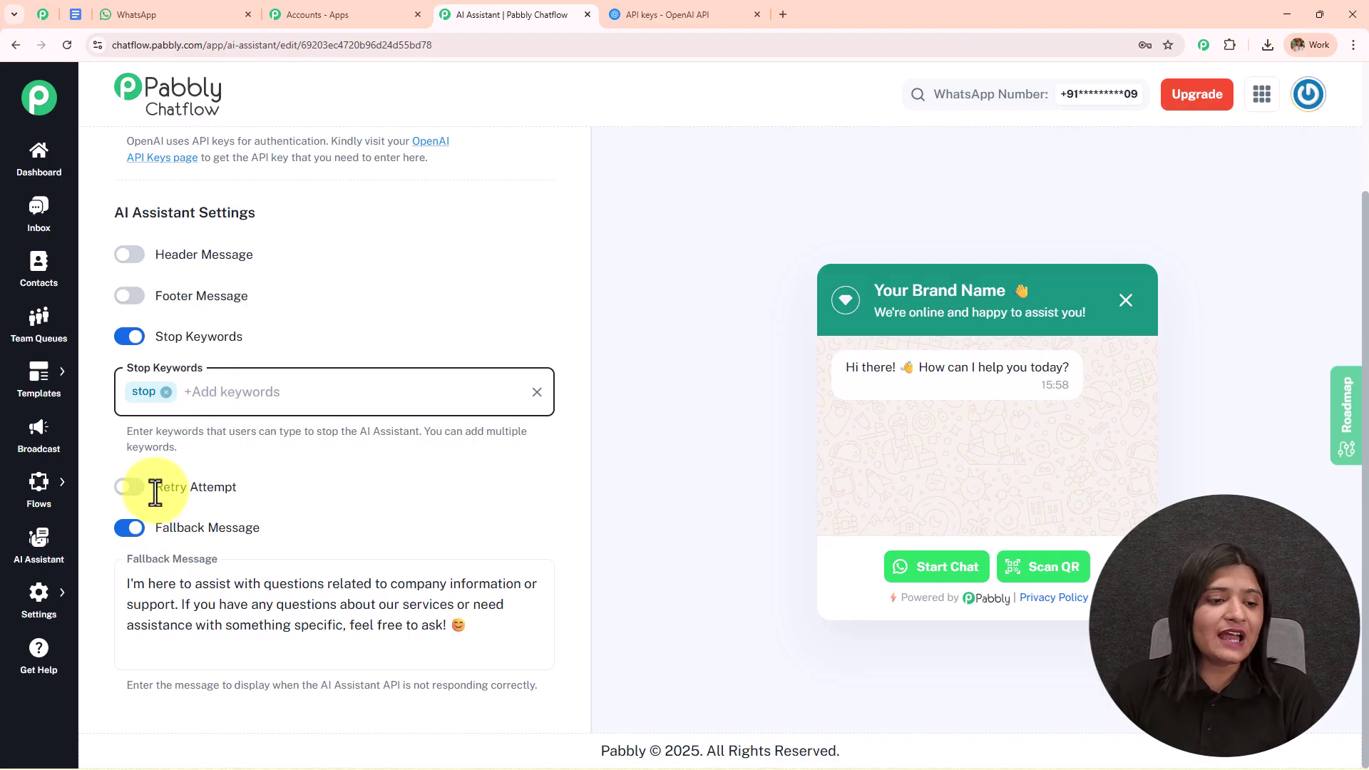
# - Preview the retry attempt option, leaving it off, and review the default fallback message text
pyautogui.click(129, 486)
pyautogui.scroll(-2, 257, 408)
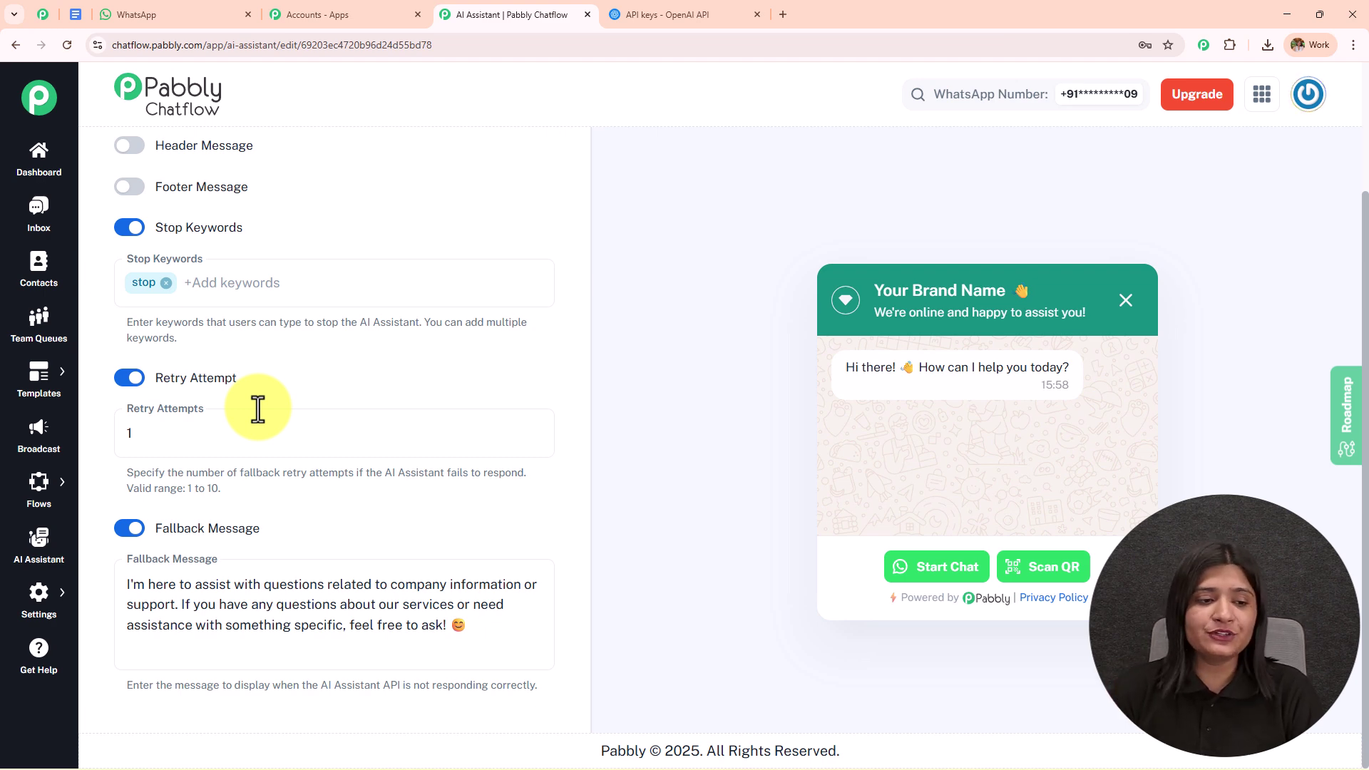
pyautogui.moveTo(126, 477); pyautogui.dragTo(308, 534)
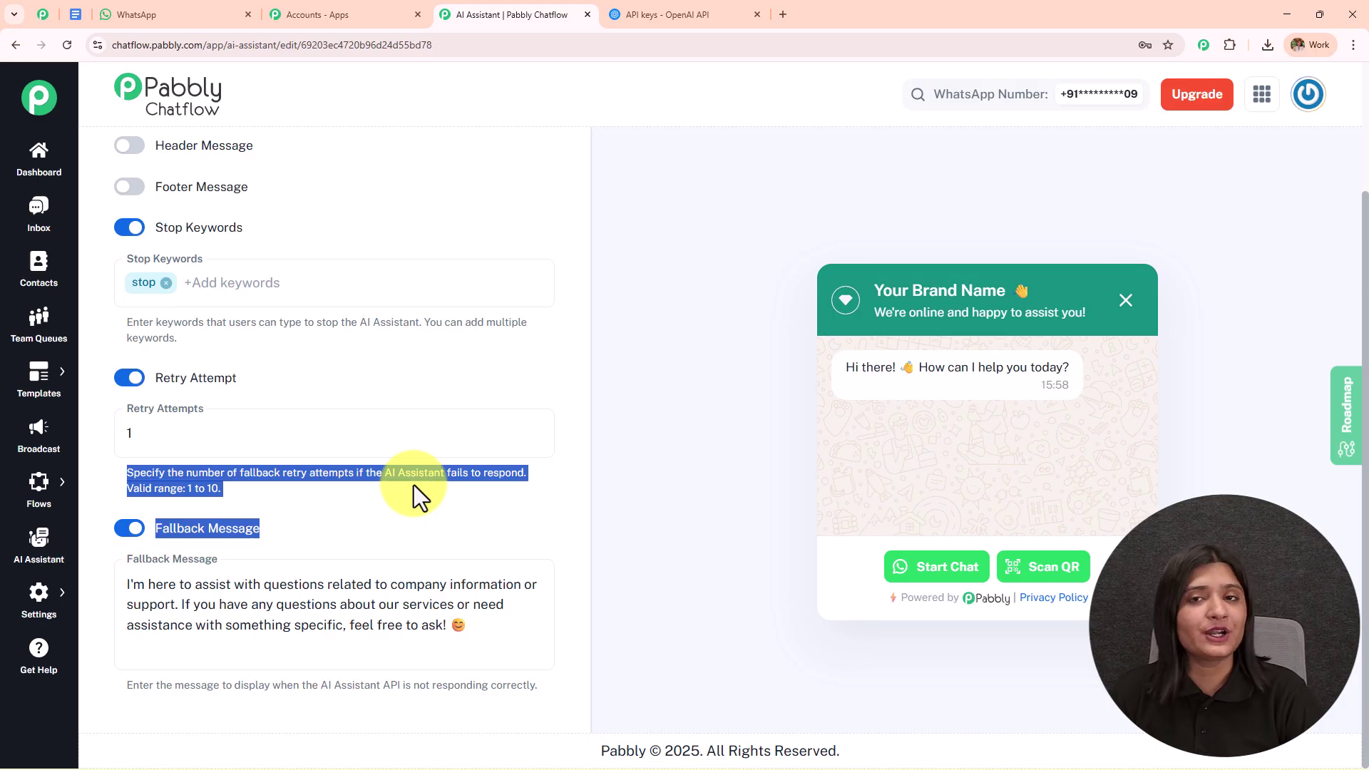
pyautogui.click(127, 378)
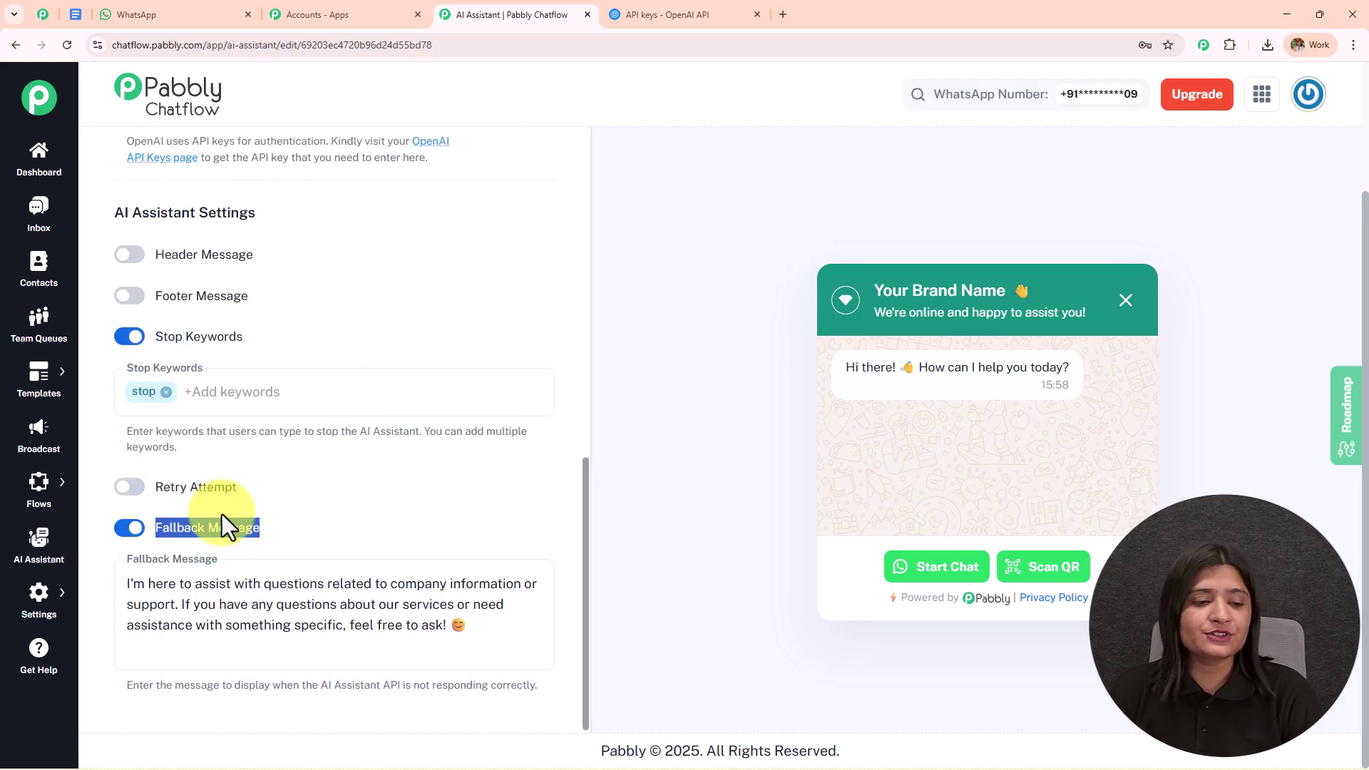
pyautogui.click(311, 519)
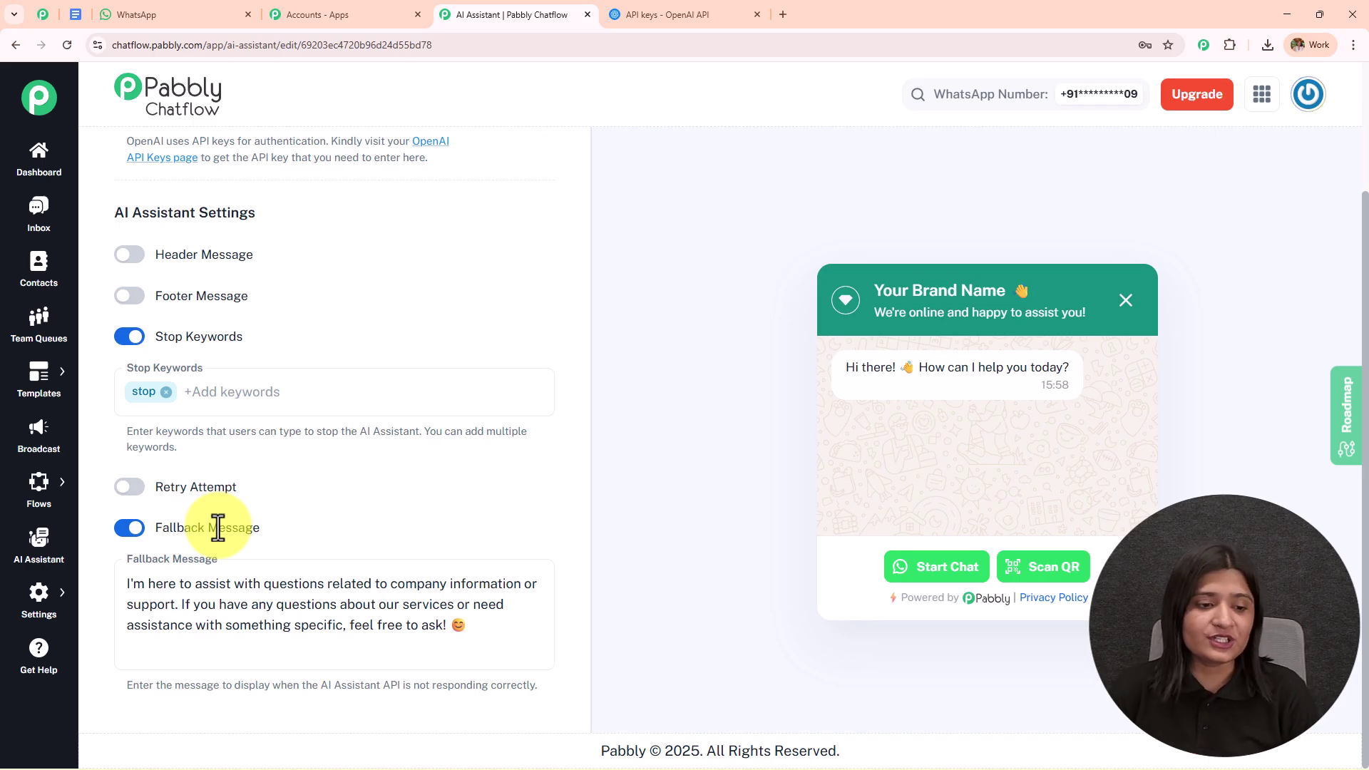
pyautogui.moveTo(452, 626); pyautogui.dragTo(129, 571)
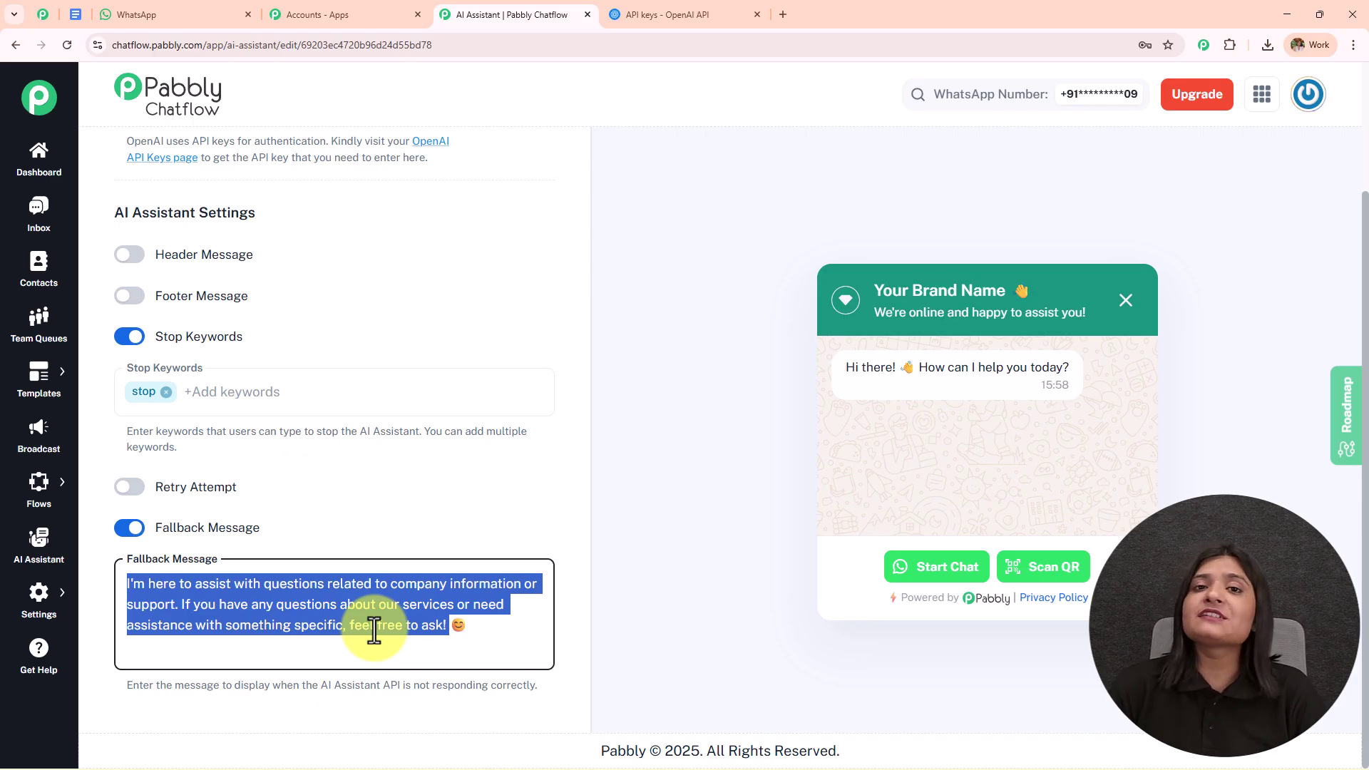
# - Open the assistant's knowledge source settings and choose Upload File as the source type
pyautogui.scroll(1, 1358, 299)
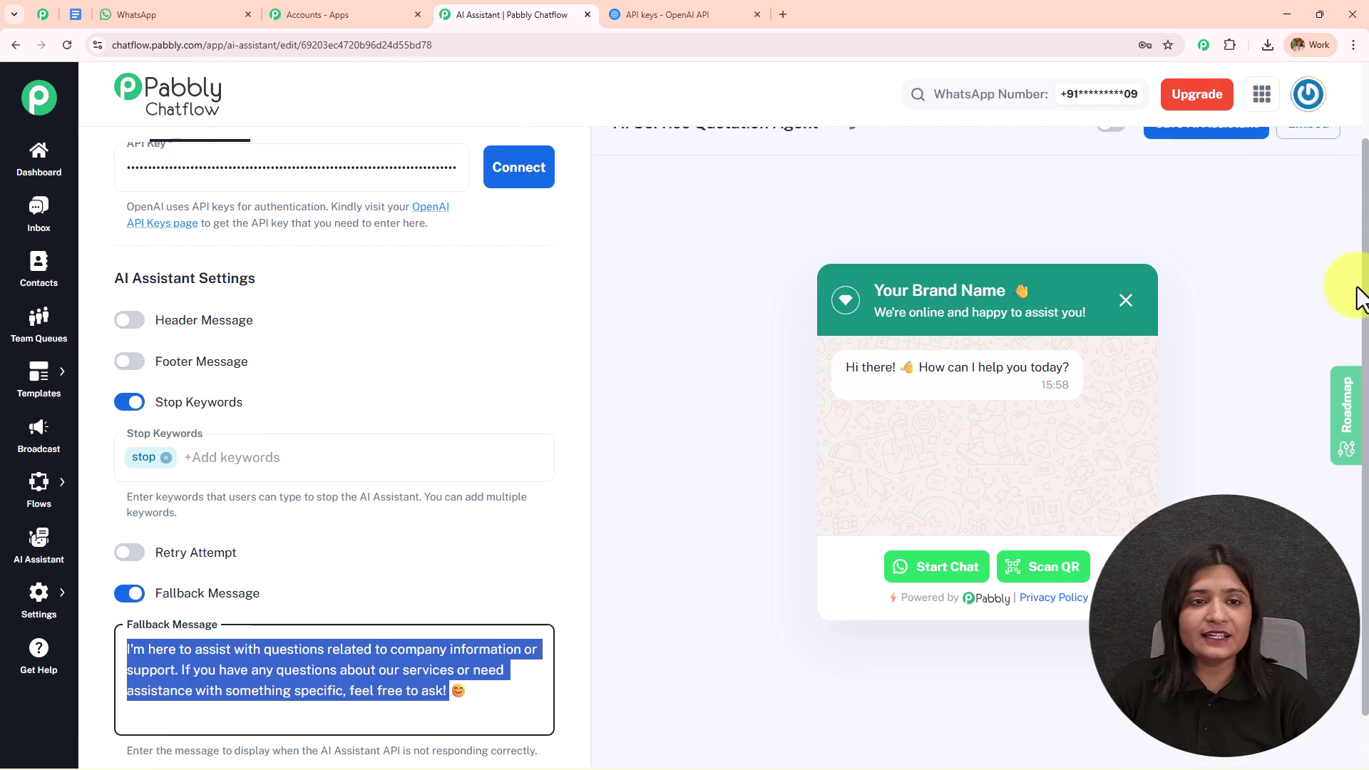
pyautogui.click(347, 157)
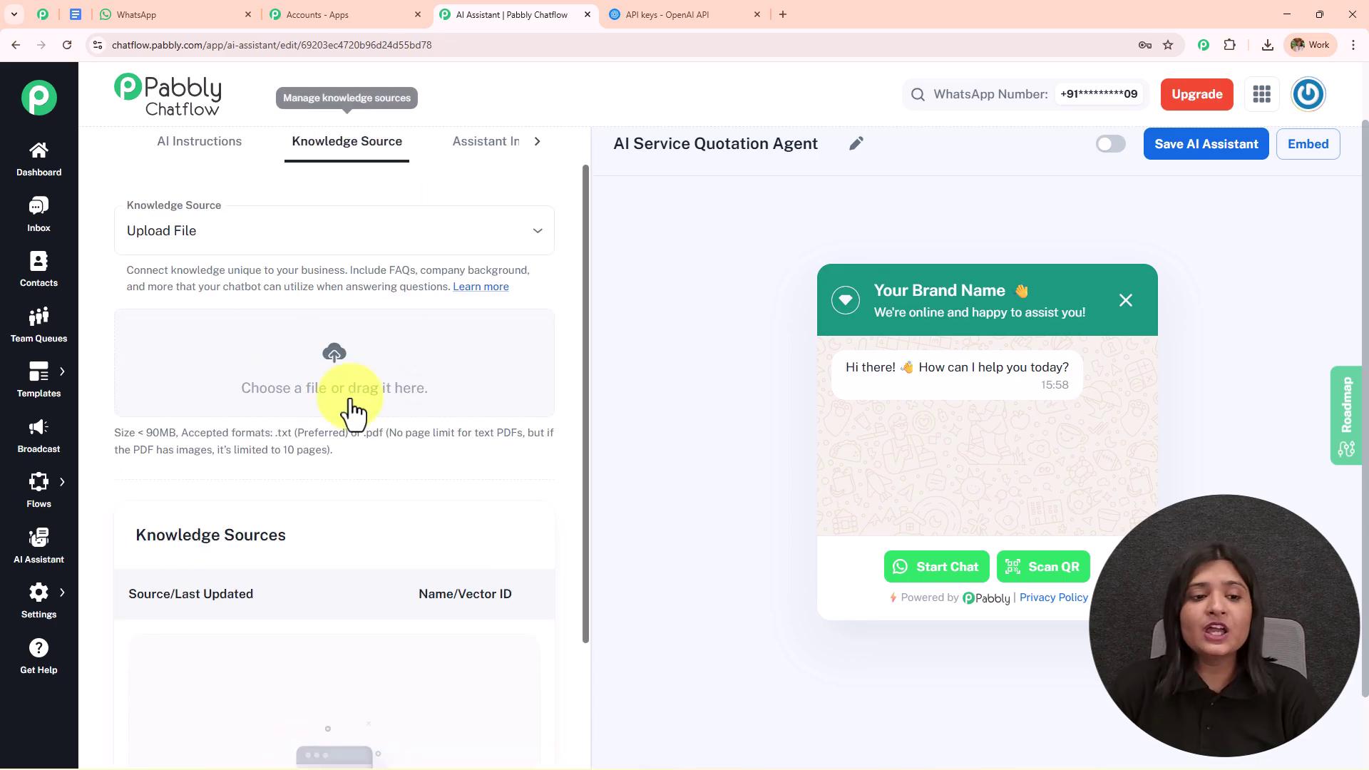
pyautogui.click(291, 235)
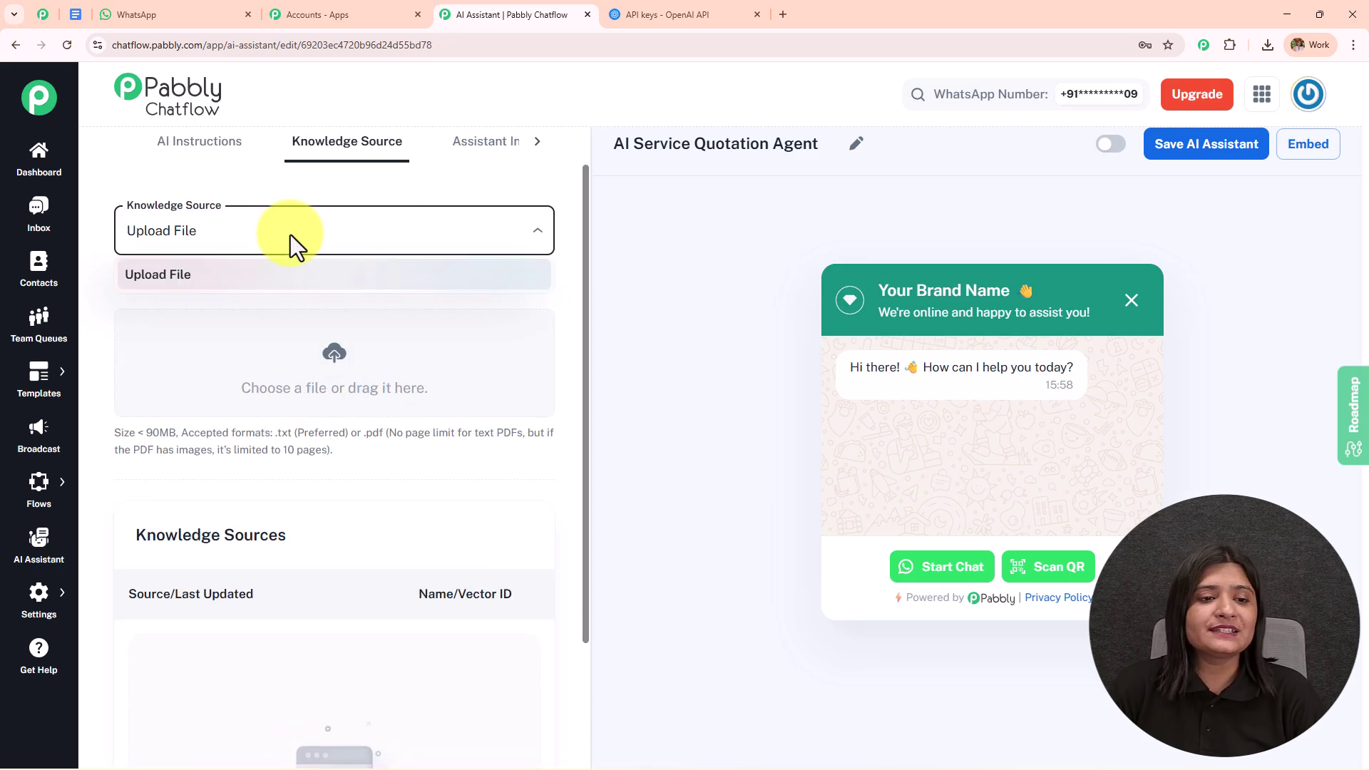
pyautogui.click(291, 289)
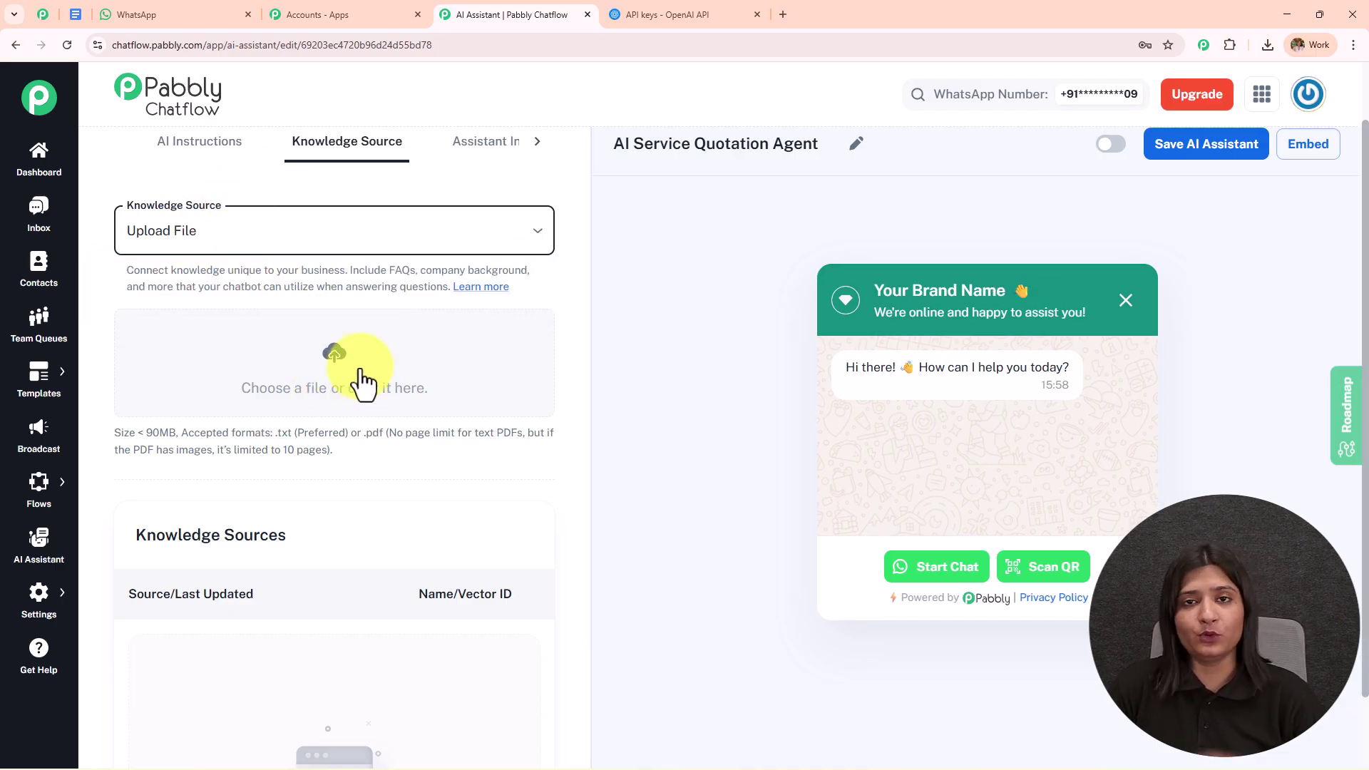
# - Upload the text file "FULL KNOWLEDGE BASE — AI SERVICE QUOTATION AGENT" from Downloads as the assistant's knowledge source
pyautogui.click(334, 362)
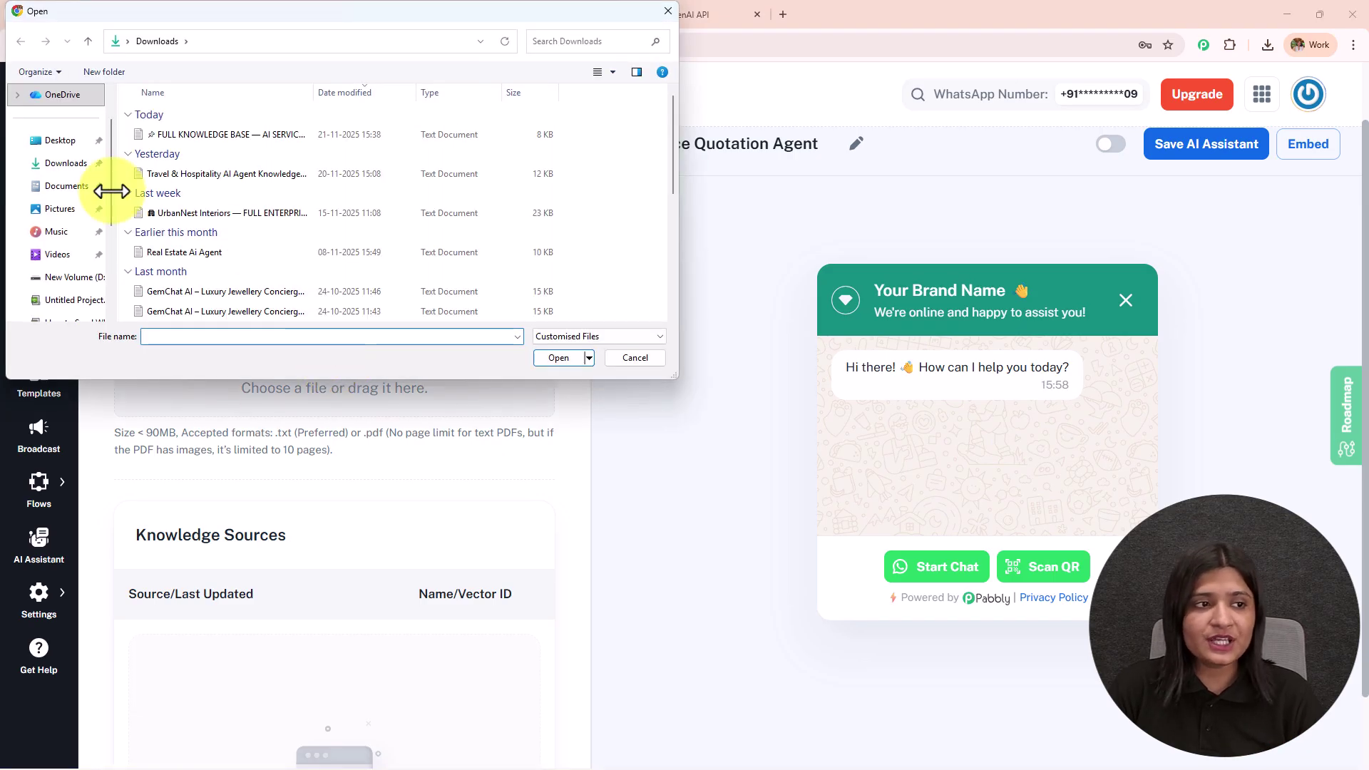
pyautogui.click(186, 138)
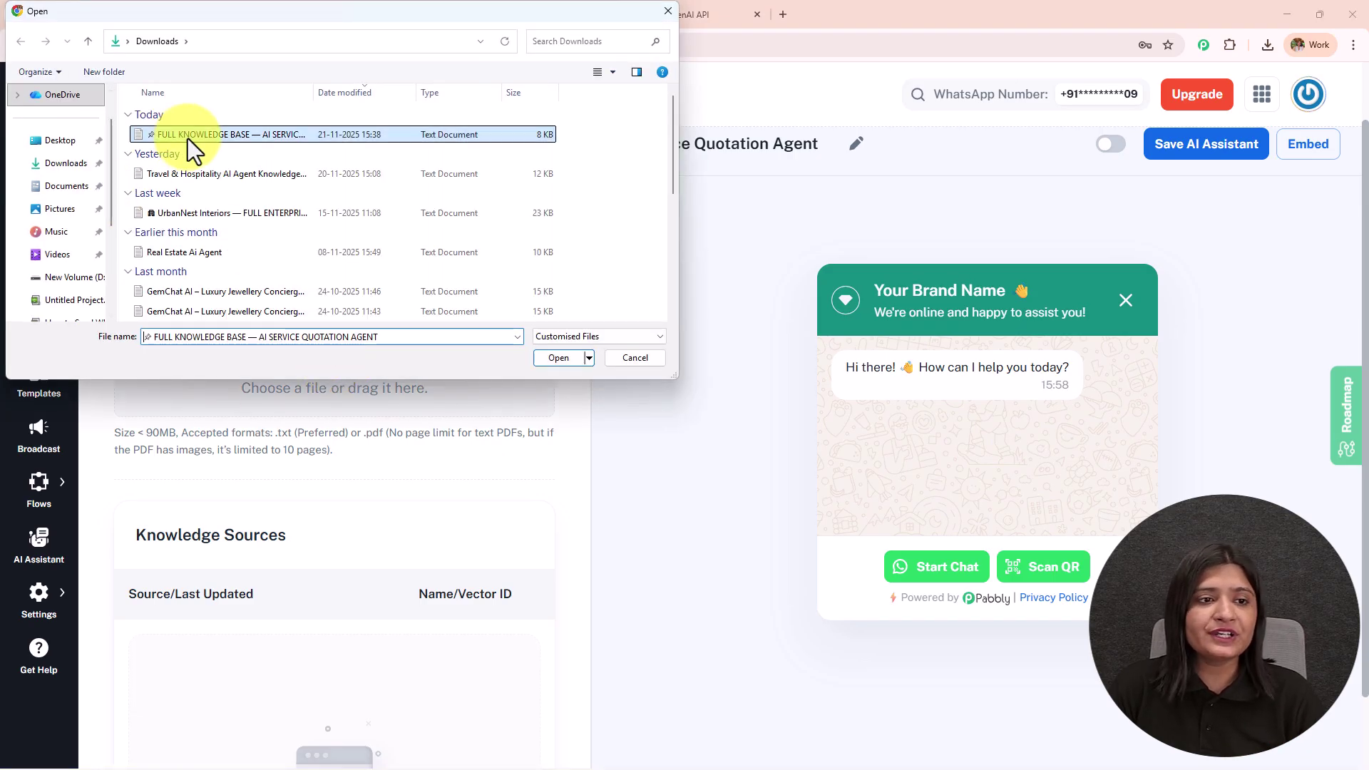
pyautogui.click(551, 358)
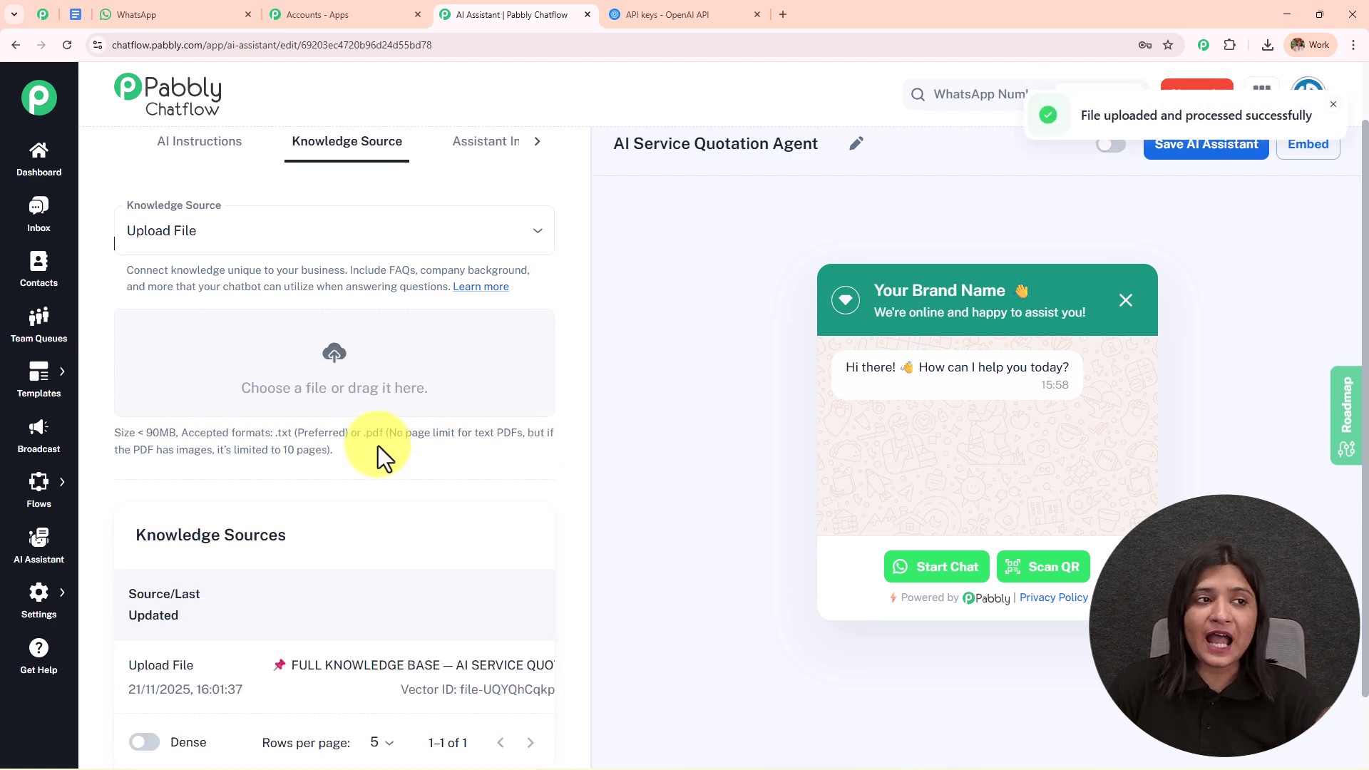
# - Switch to the knowledge base document in Google Docs and examine its business profile and service pricing sections at 125% zoom
pyautogui.click(77, 16)
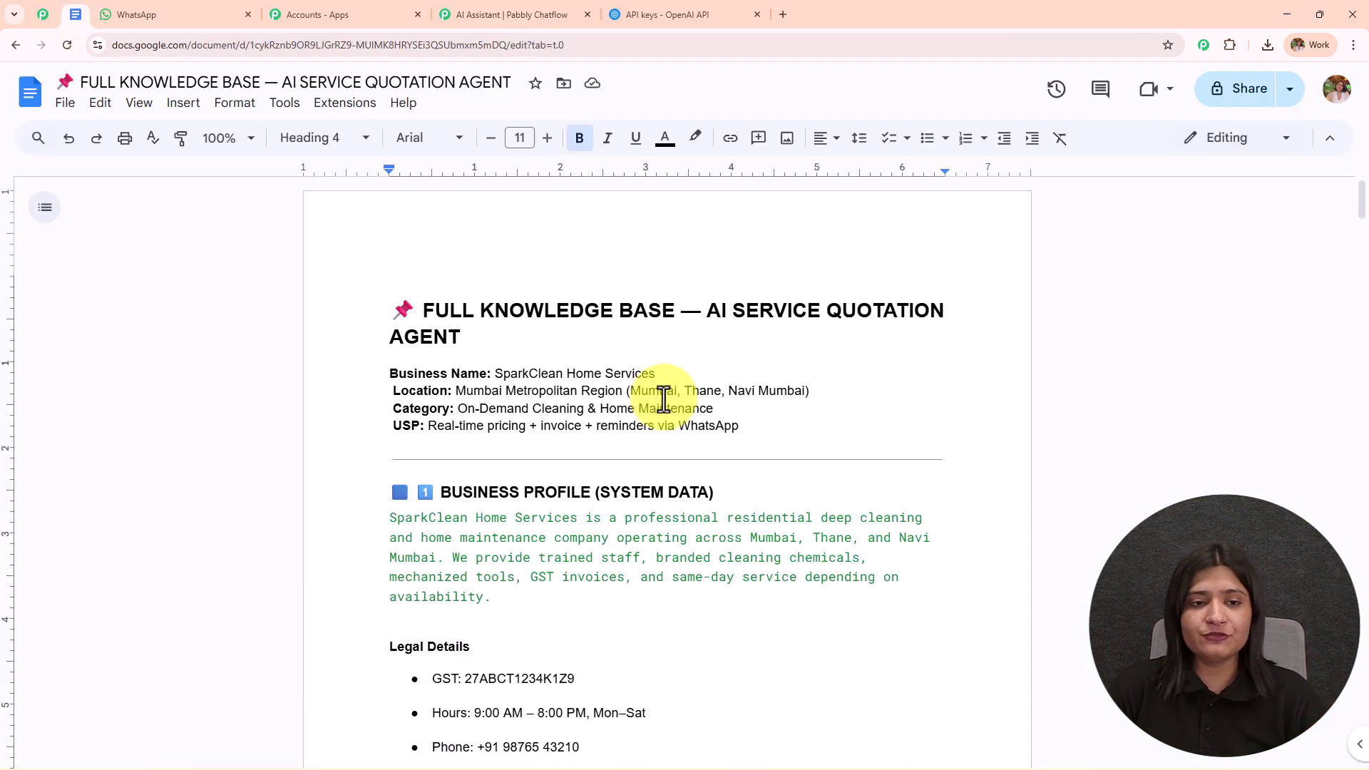
pyautogui.click(242, 143)
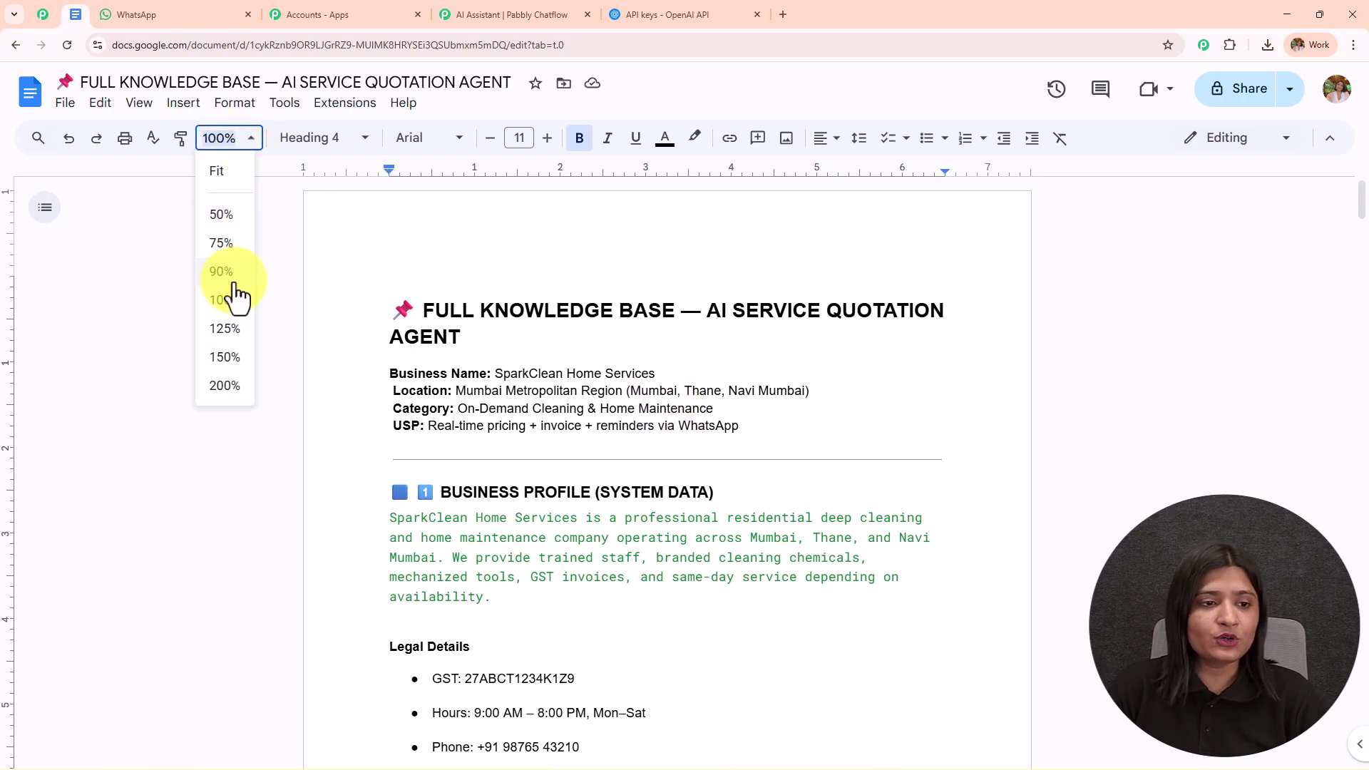
pyautogui.click(227, 328)
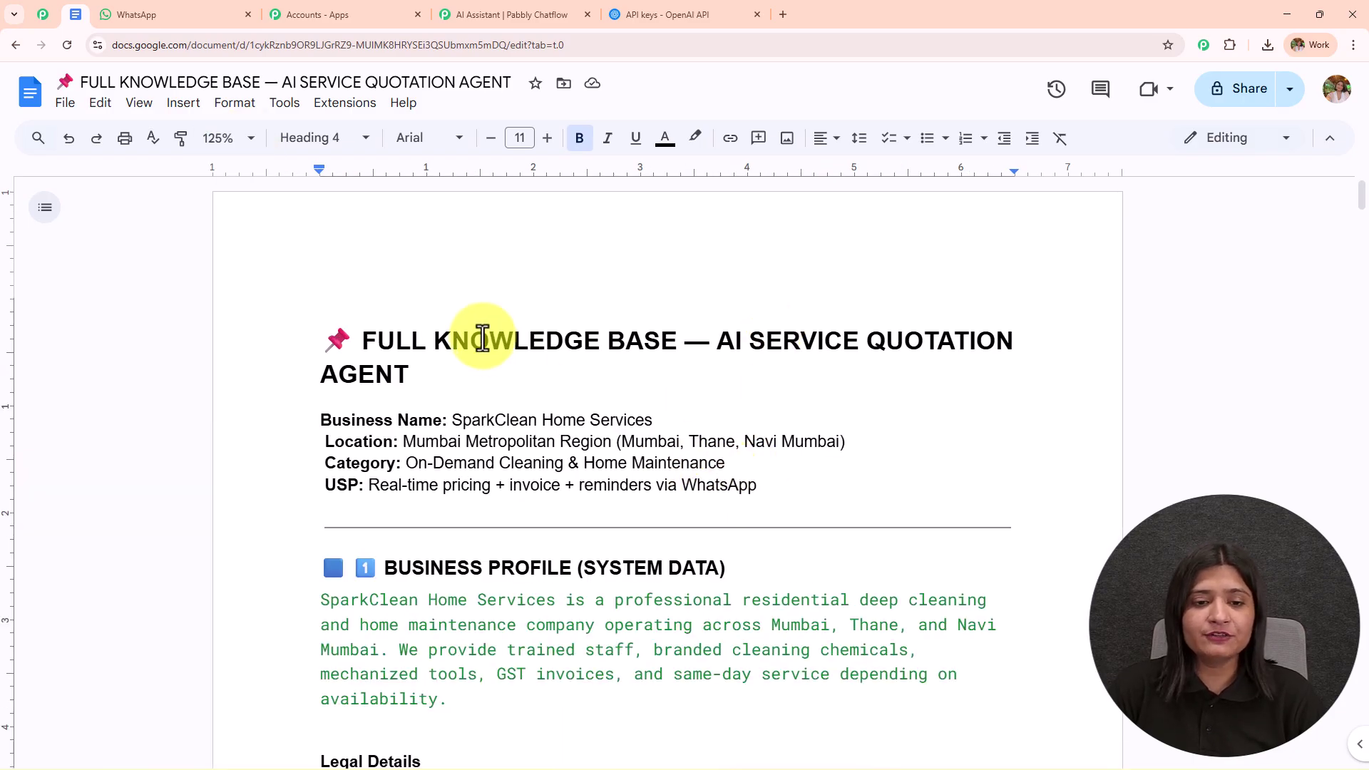
pyautogui.scroll(-2, 604, 479)
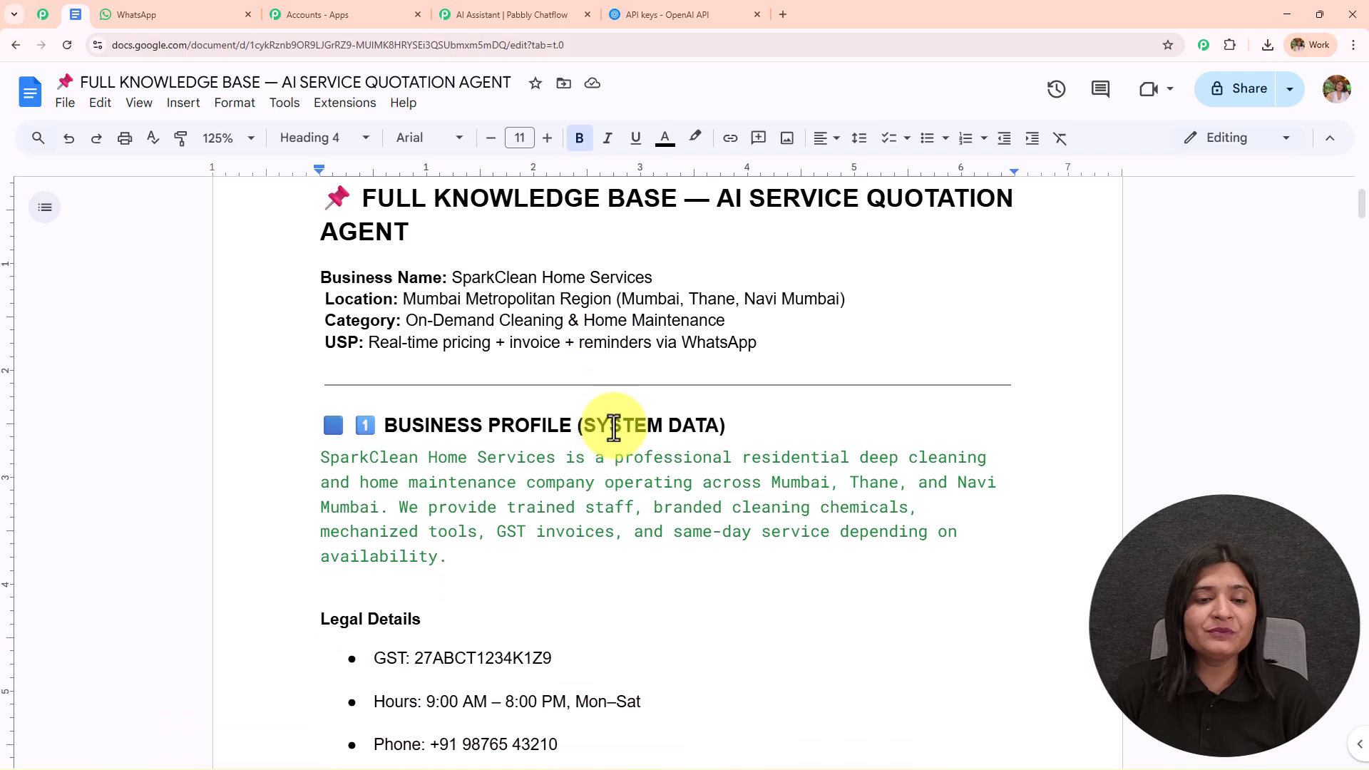
pyautogui.scroll(-2, 567, 437)
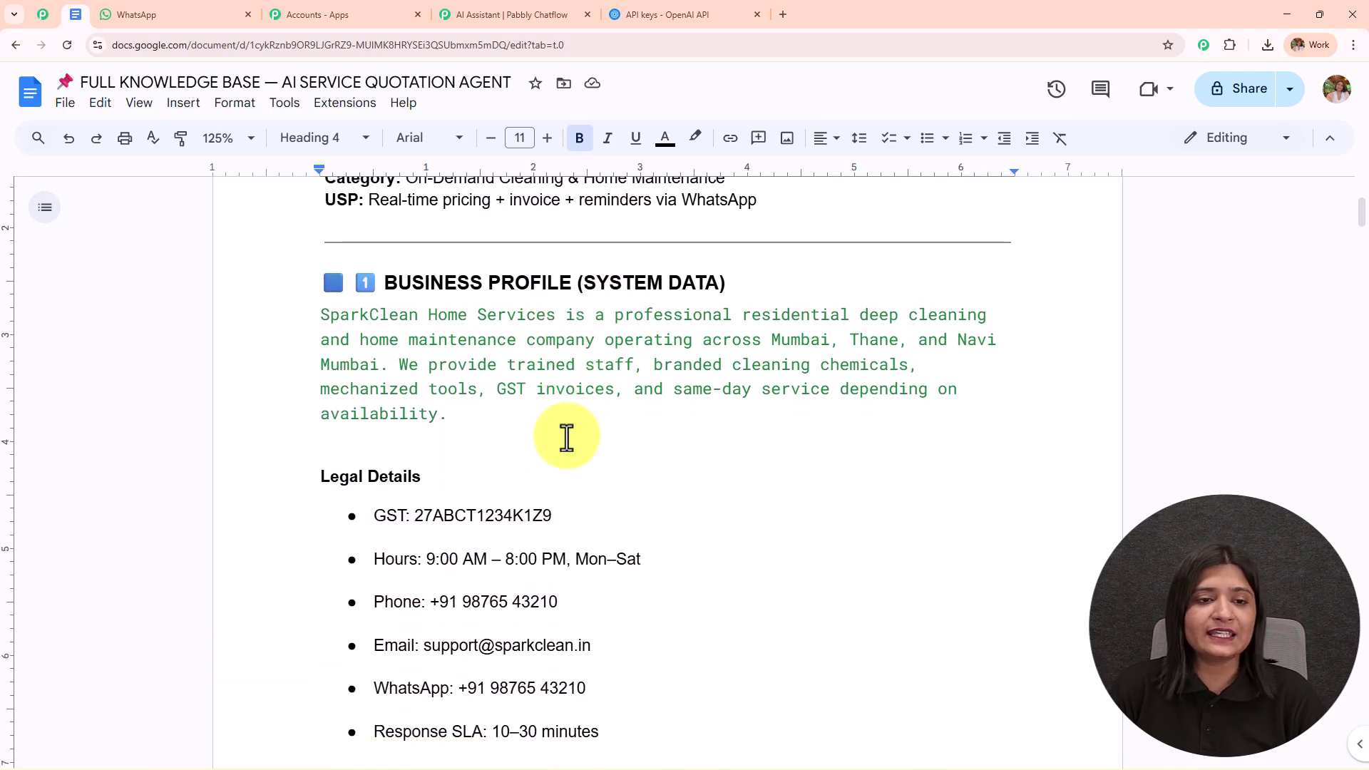
pyautogui.scroll(-3, 566, 456)
pyautogui.scroll(-15, 565, 464)
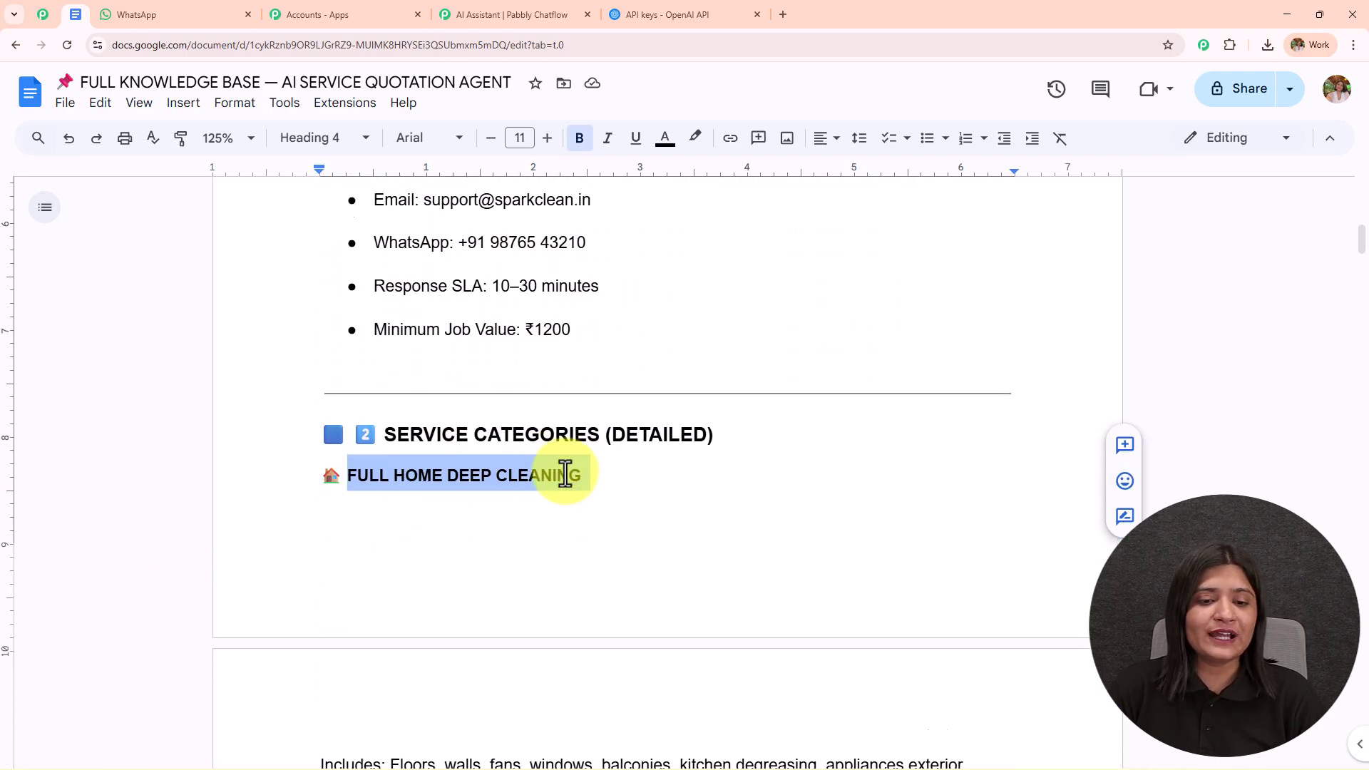
pyautogui.click(699, 388)
pyautogui.scroll(-15, 691, 415)
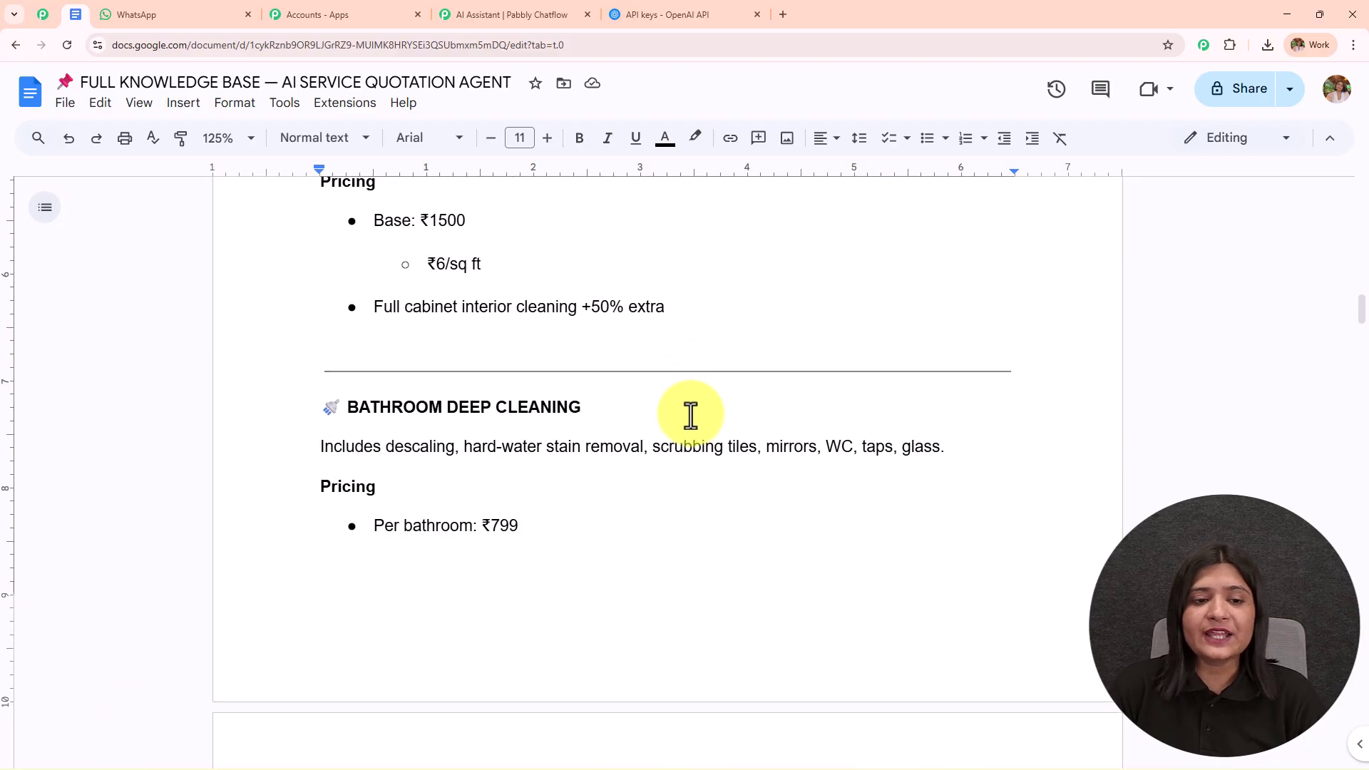
# - Examine the rest of the knowledge base, from add-ons and booking workflow to data validation and the invoice template
pyautogui.scroll(-13, 690, 415)
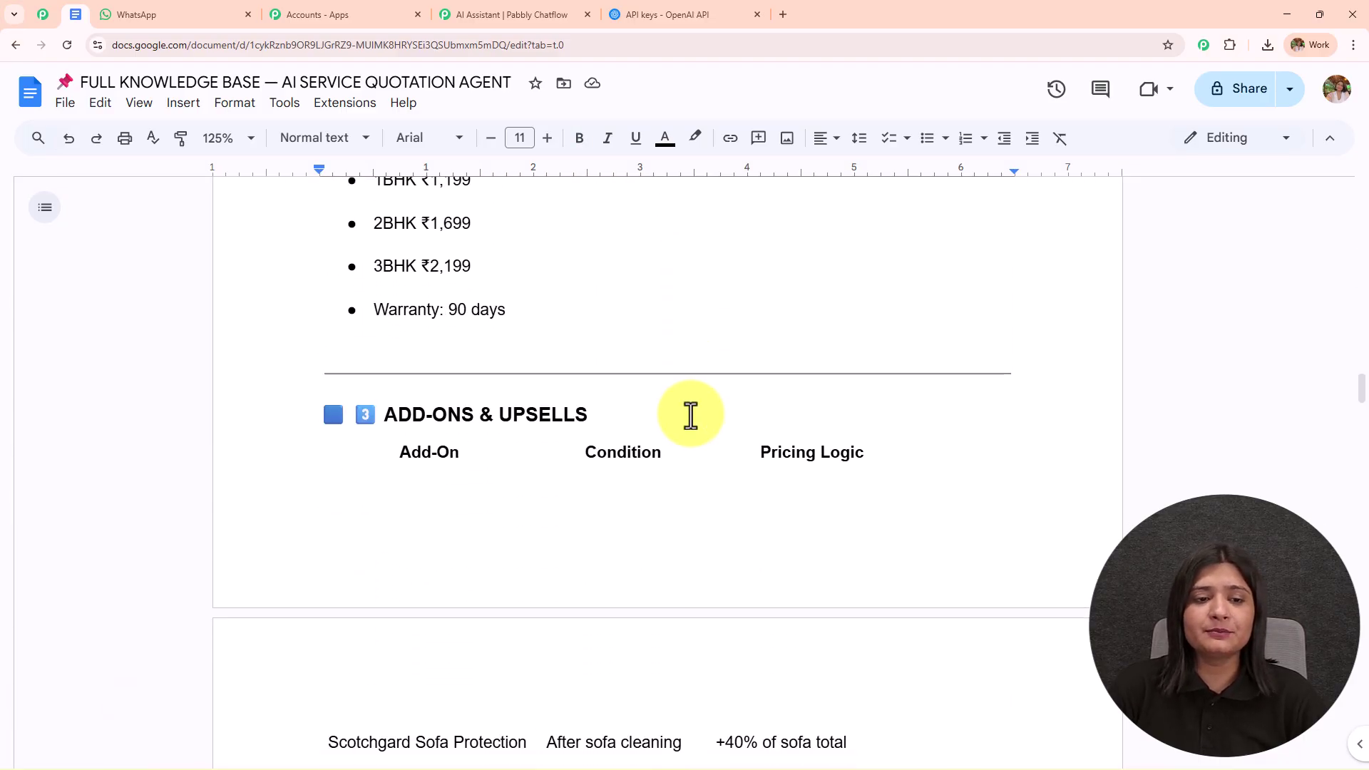
pyautogui.scroll(1, 689, 415)
pyautogui.scroll(-15, 688, 415)
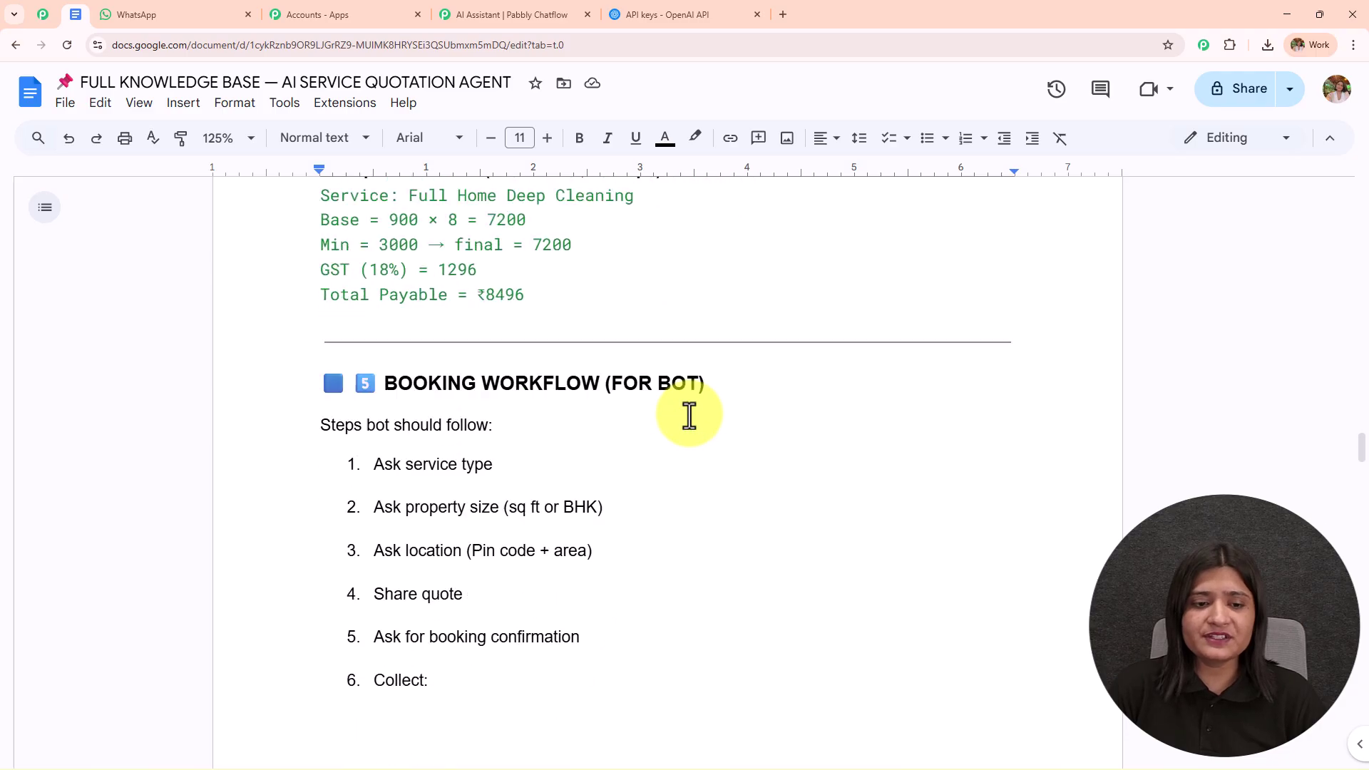
pyautogui.scroll(-15, 689, 415)
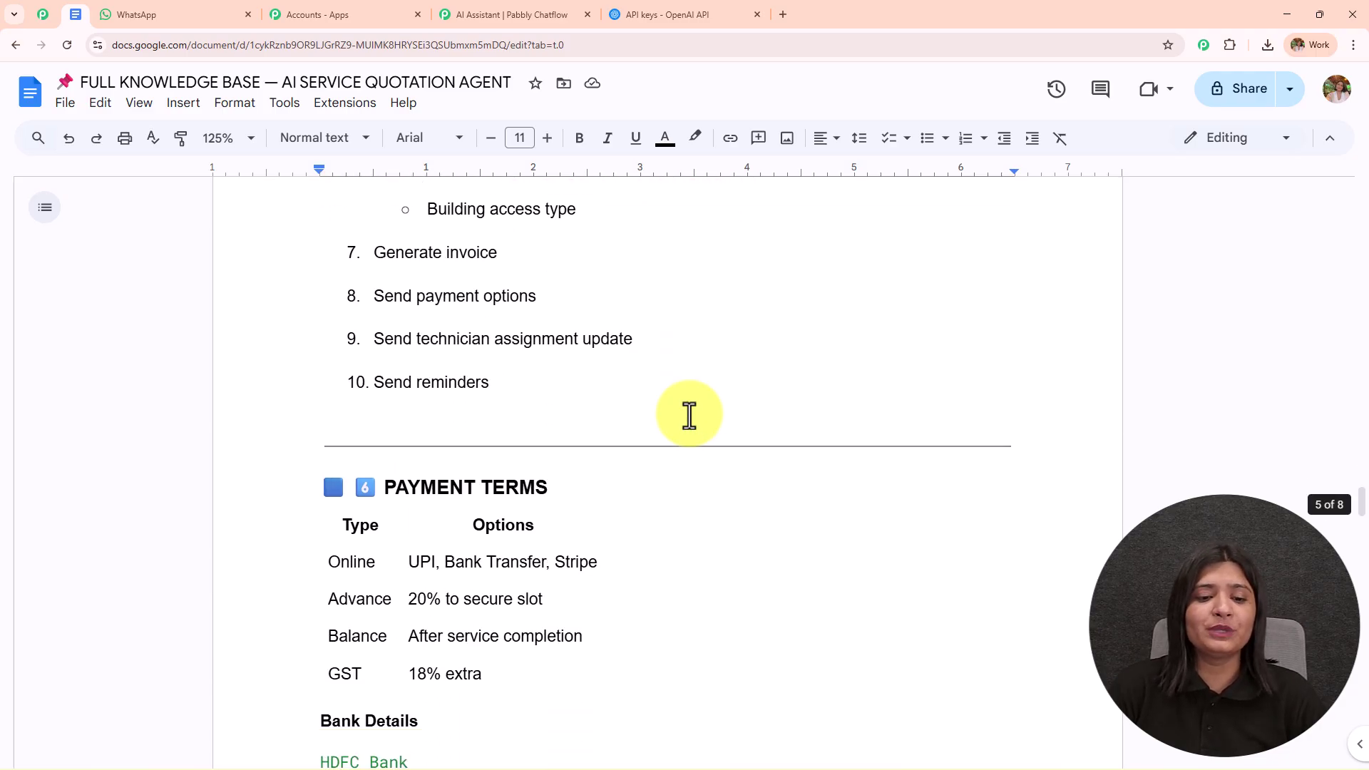
pyautogui.scroll(-5, 688, 415)
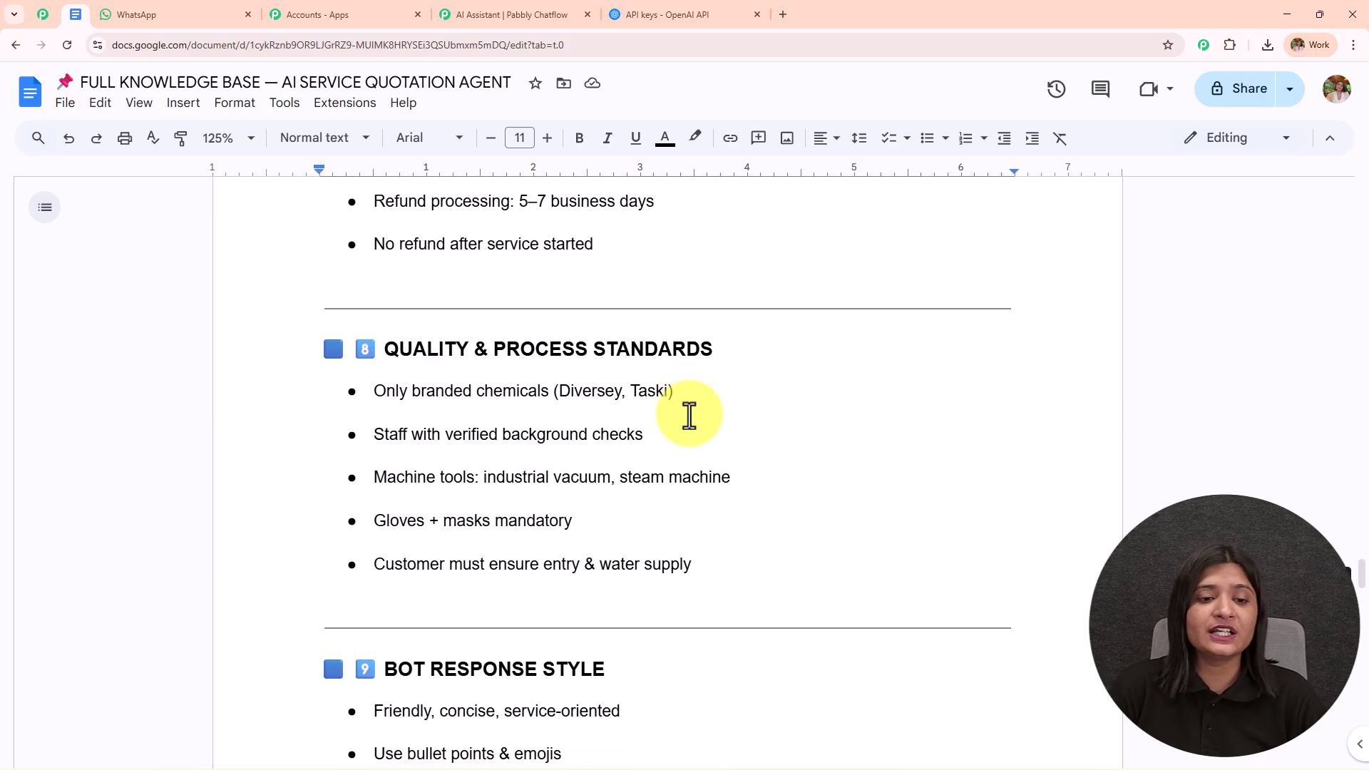
pyautogui.scroll(-15, 689, 415)
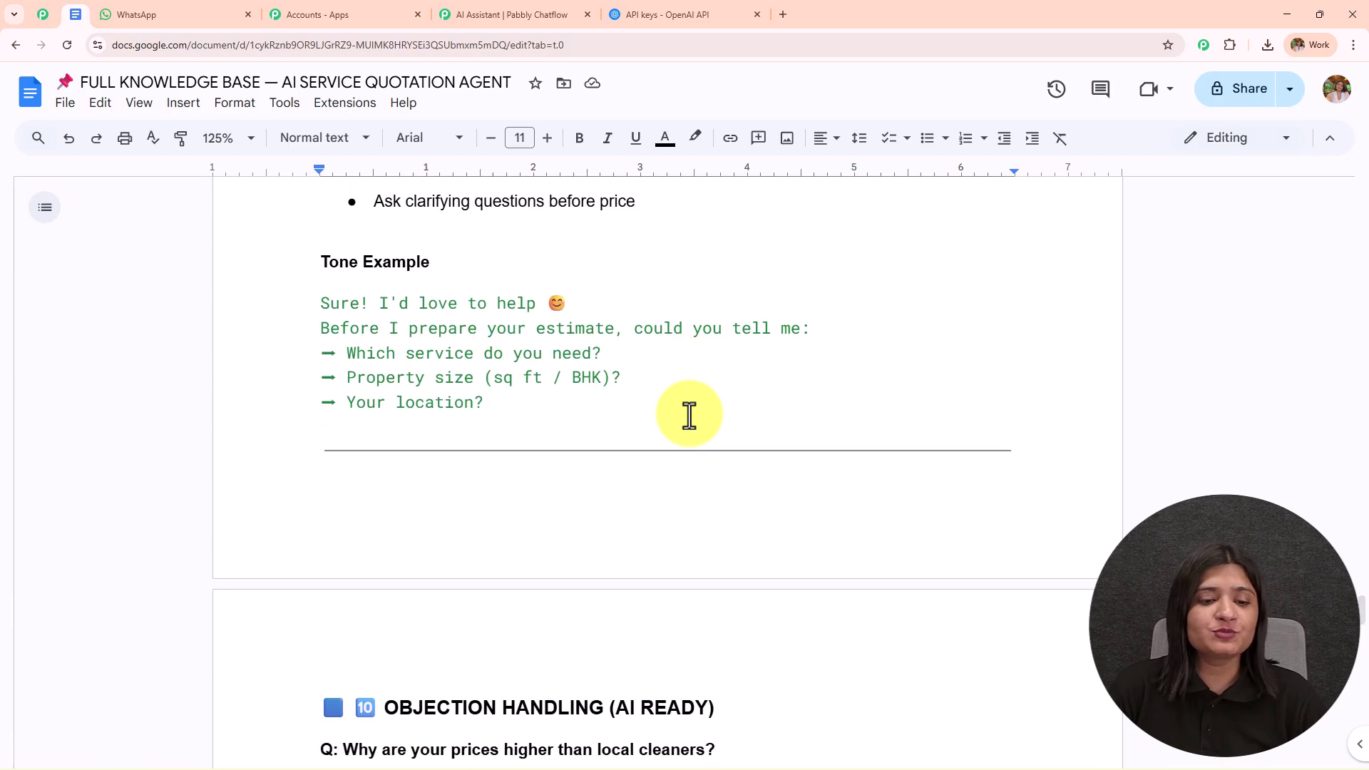
pyautogui.scroll(-15, 689, 415)
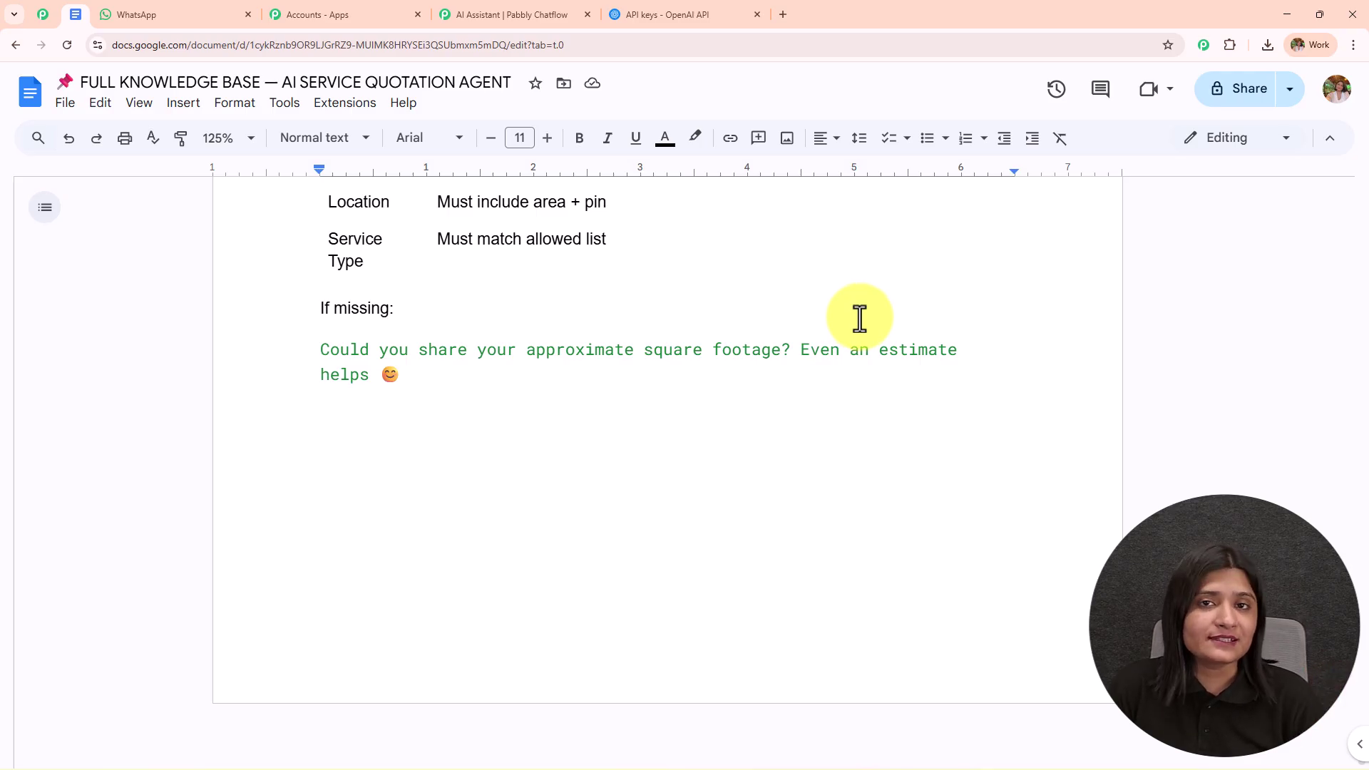
pyautogui.scroll(5, 859, 318)
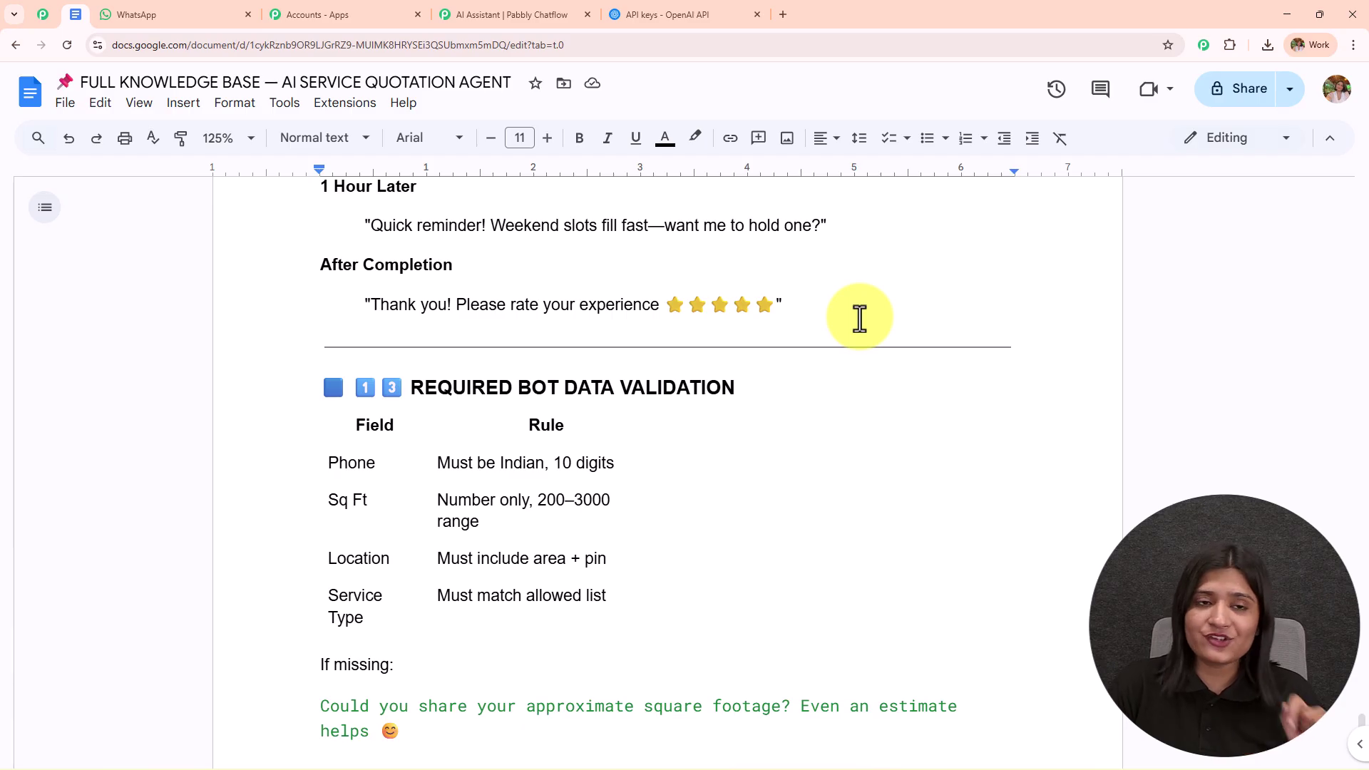
pyautogui.scroll(8, 859, 319)
pyautogui.scroll(8, 859, 318)
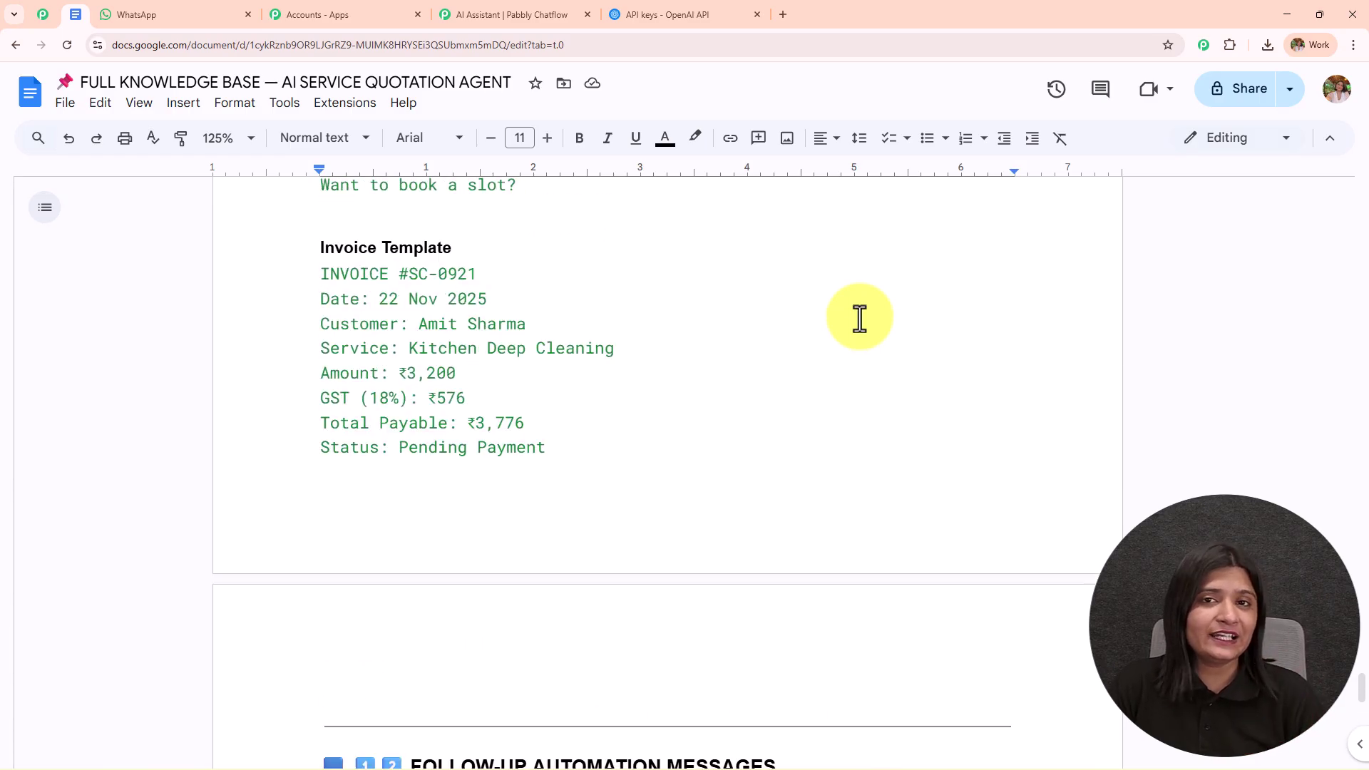
# - Switch back to Pabbly Chatflow and replace the brand name in the Assistant Interface header heading with "Pabbly", keeping the emoji
pyautogui.click(499, 15)
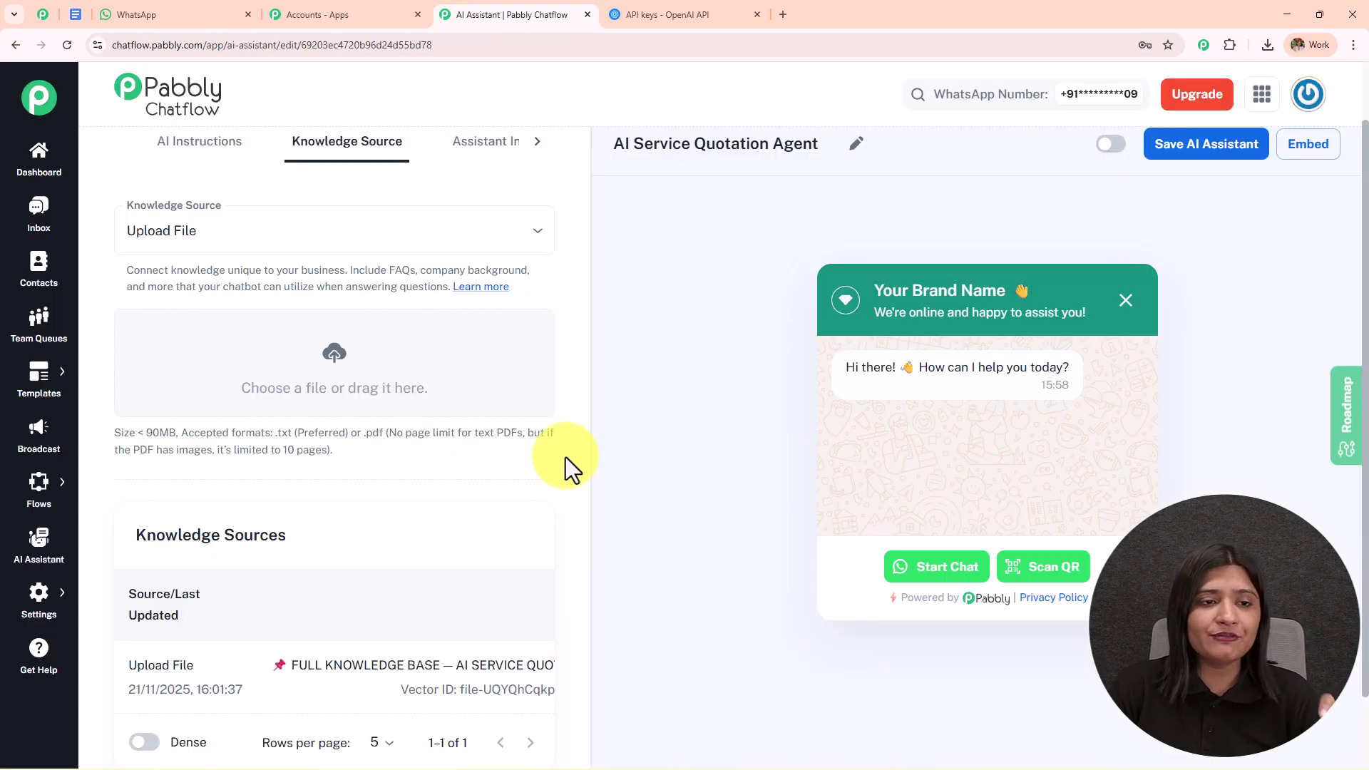
pyautogui.click(482, 158)
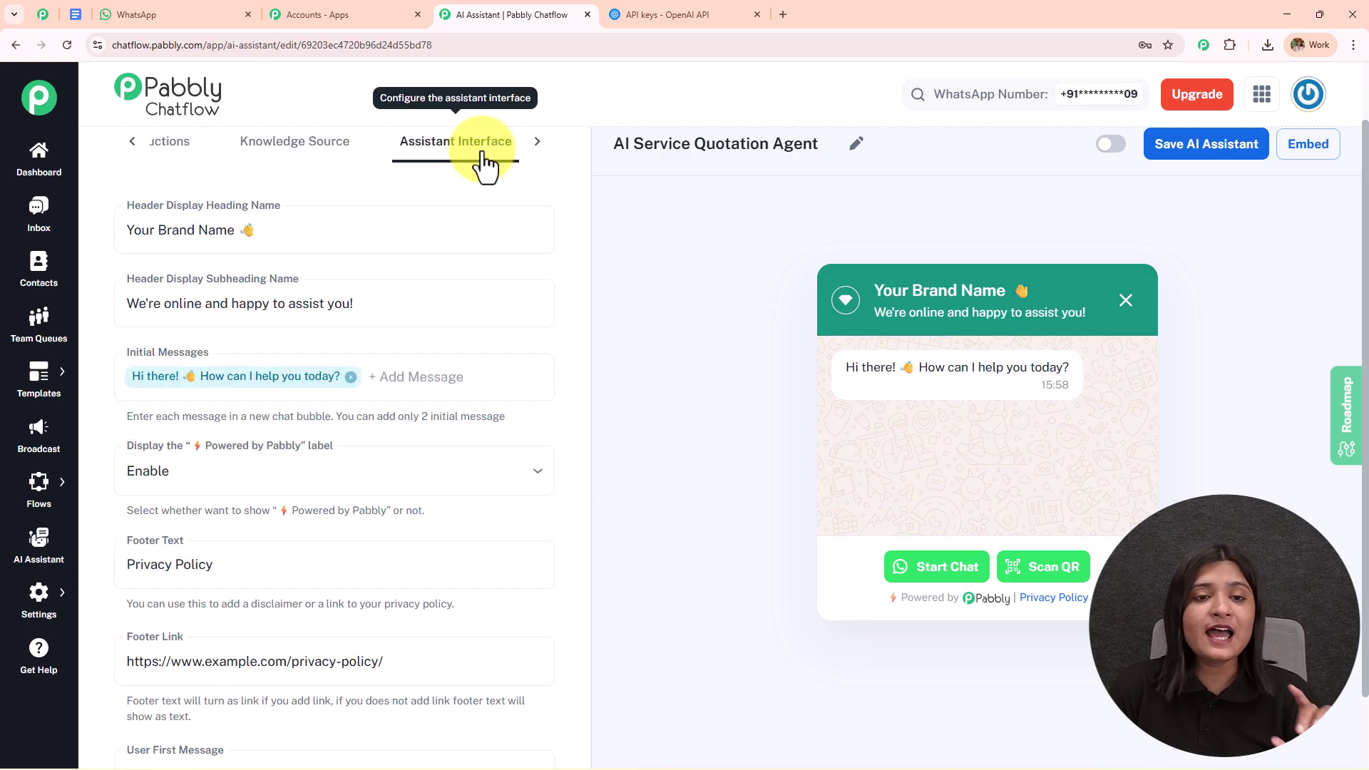
pyautogui.click(243, 228)
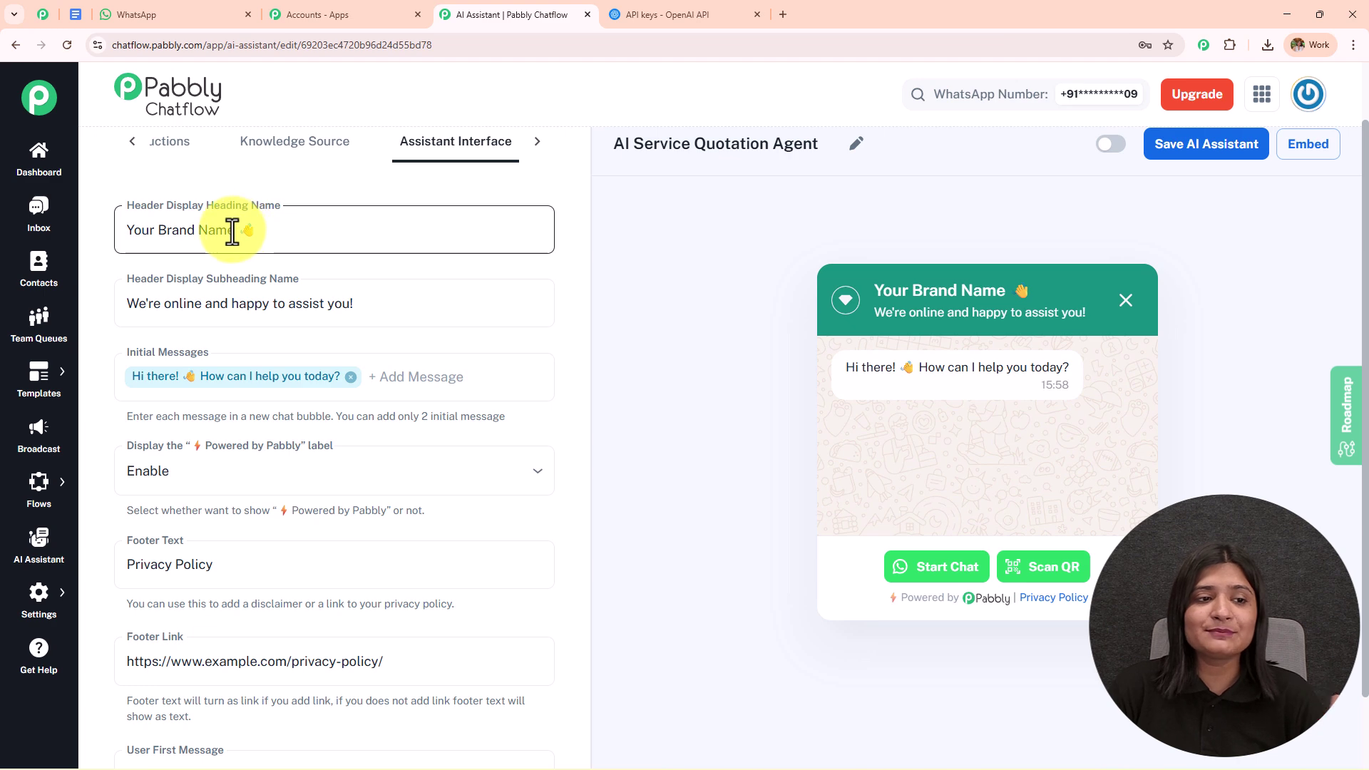
pyautogui.moveTo(233, 231); pyautogui.dragTo(75, 240)
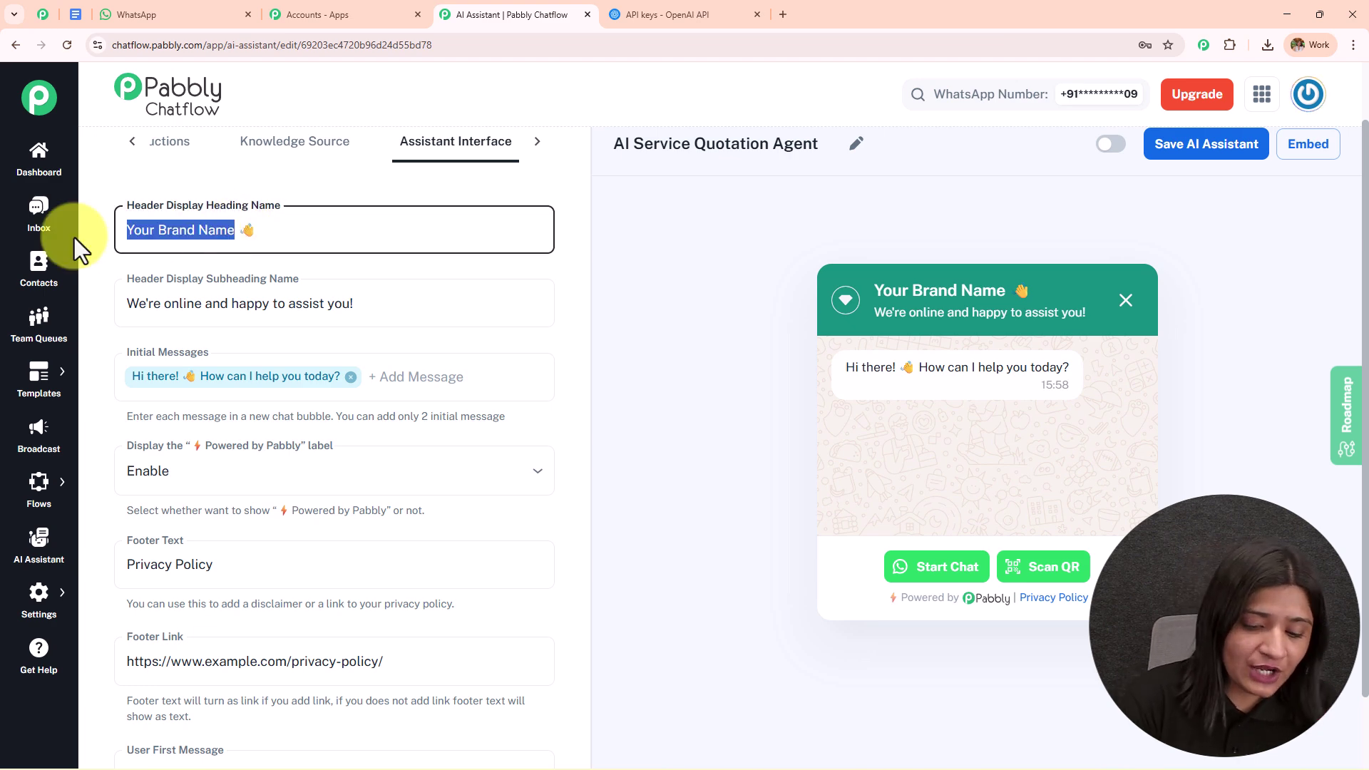
pyautogui.press('BackSpace')
pyautogui.write('Pabbly')
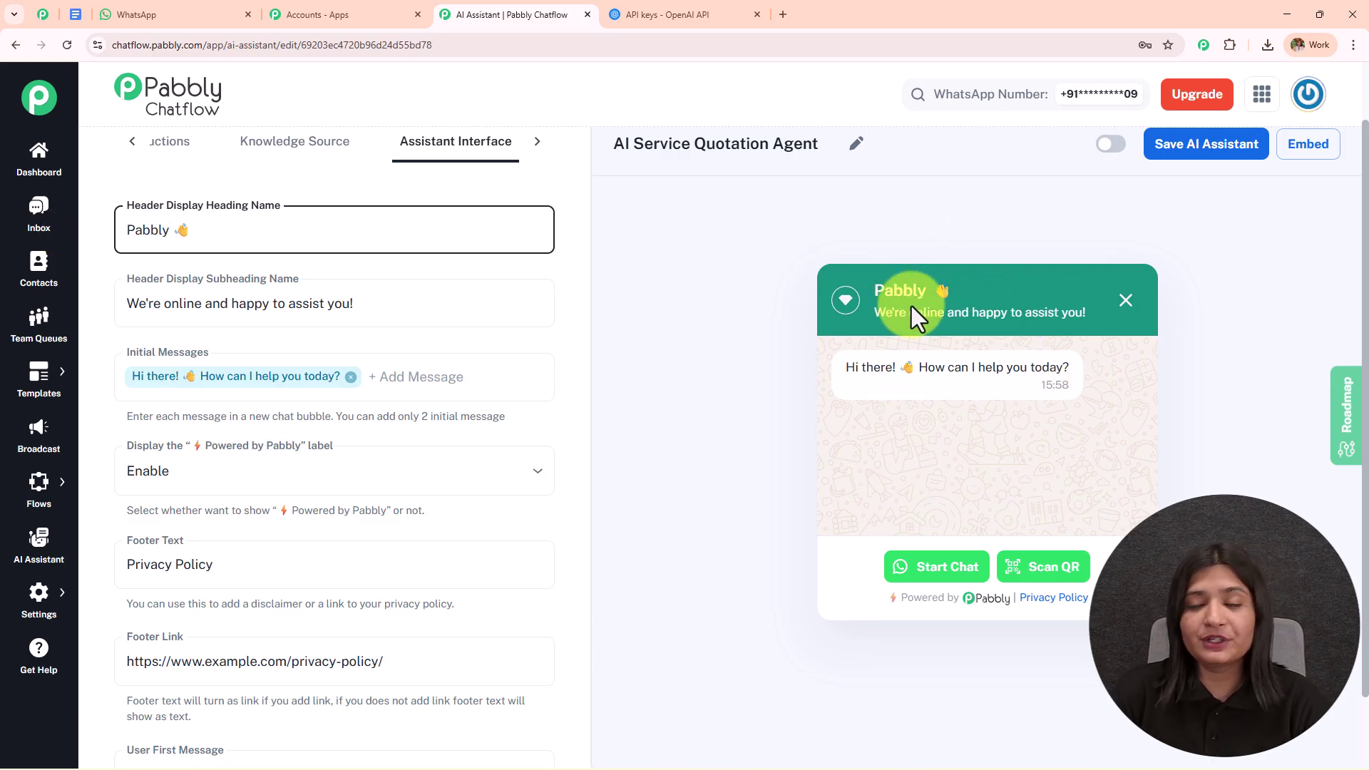
pyautogui.click(383, 305)
pyautogui.moveTo(383, 305); pyautogui.dragTo(77, 305)
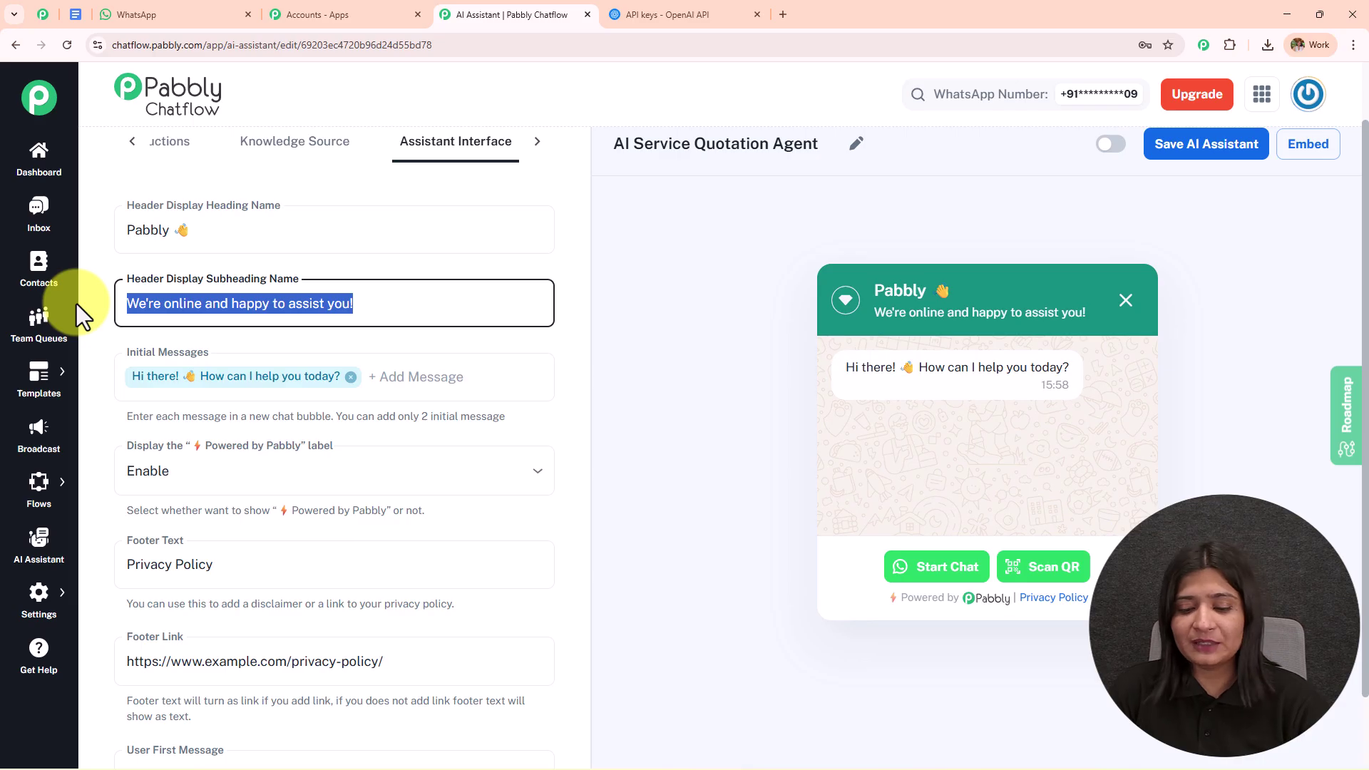
pyautogui.press('BackSpace')
pyautogui.hotkey('ctrl', 'z')
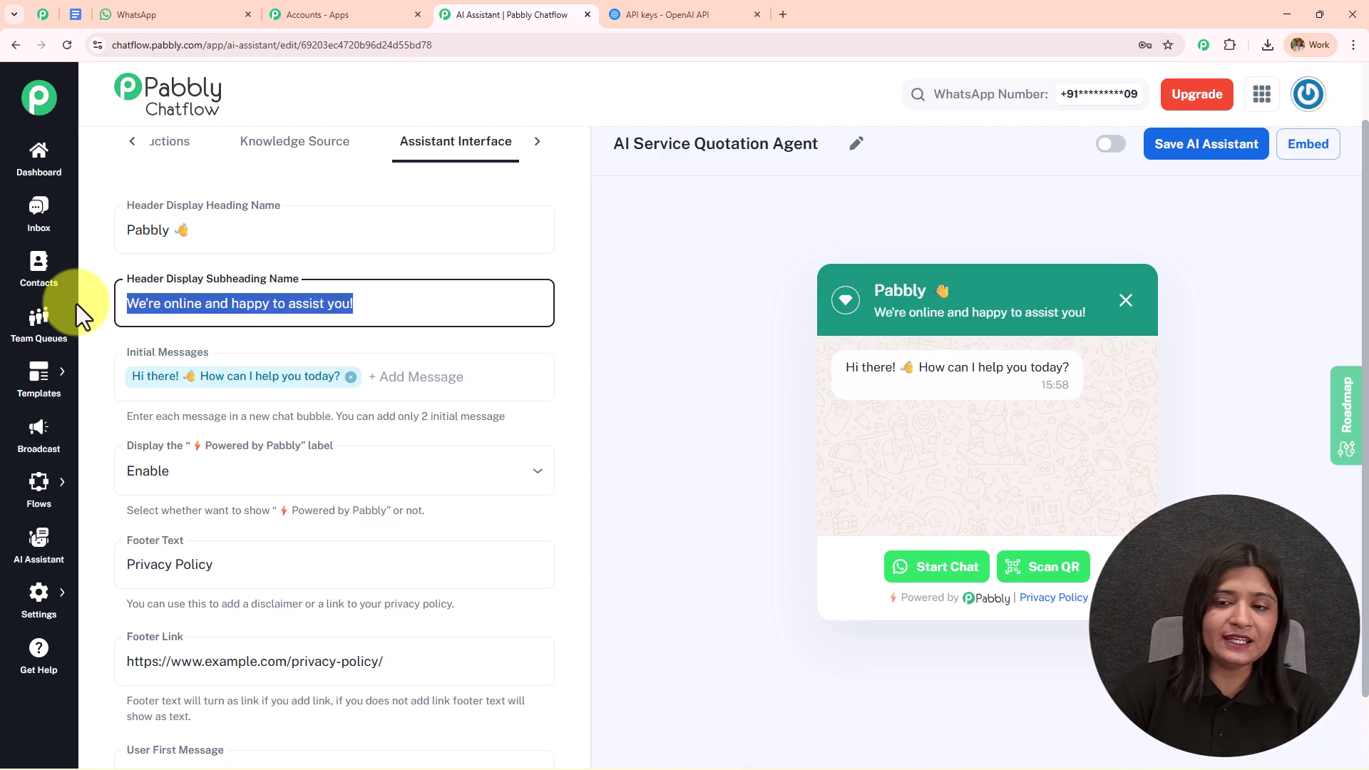
# - Check the initial messages field, and try disabling the "Powered by Pabbly" label before setting it back to Enable
pyautogui.scroll(-1, 455, 364)
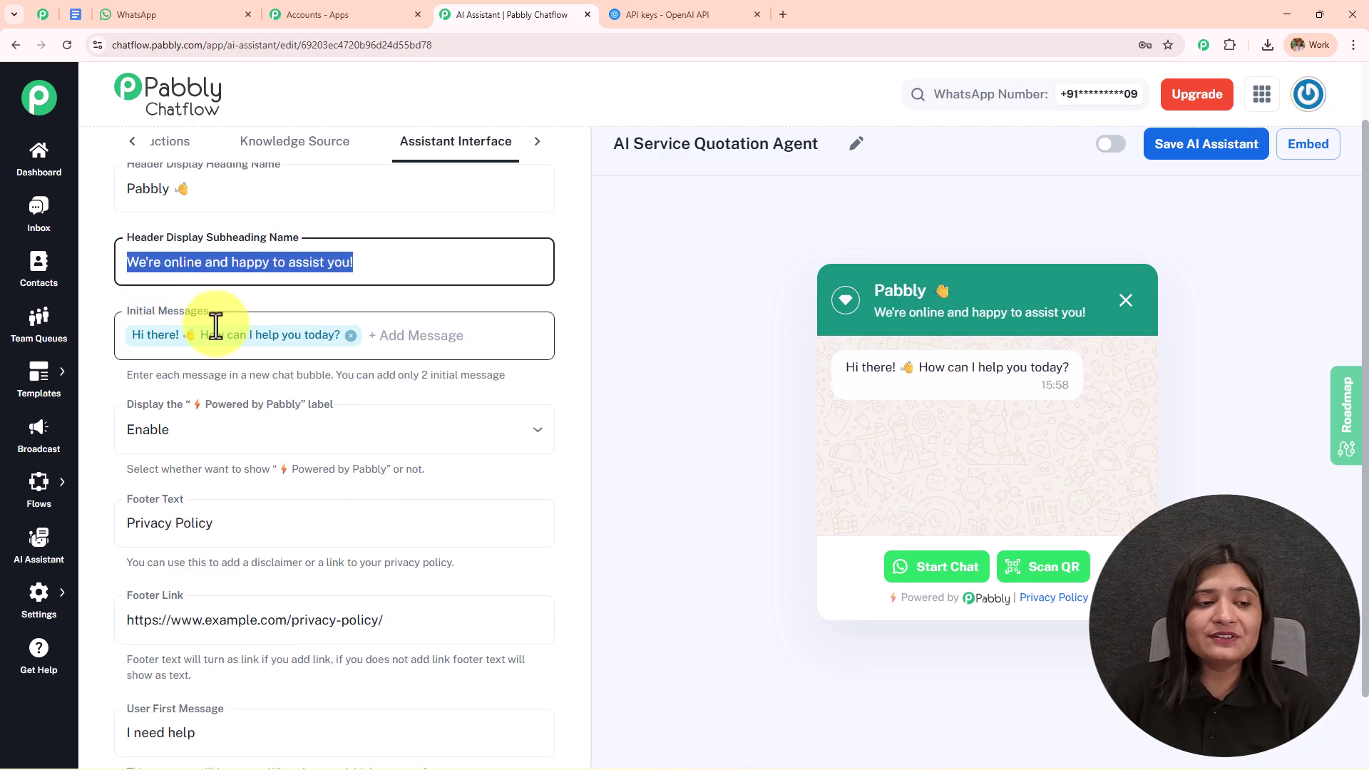
pyautogui.click(176, 335)
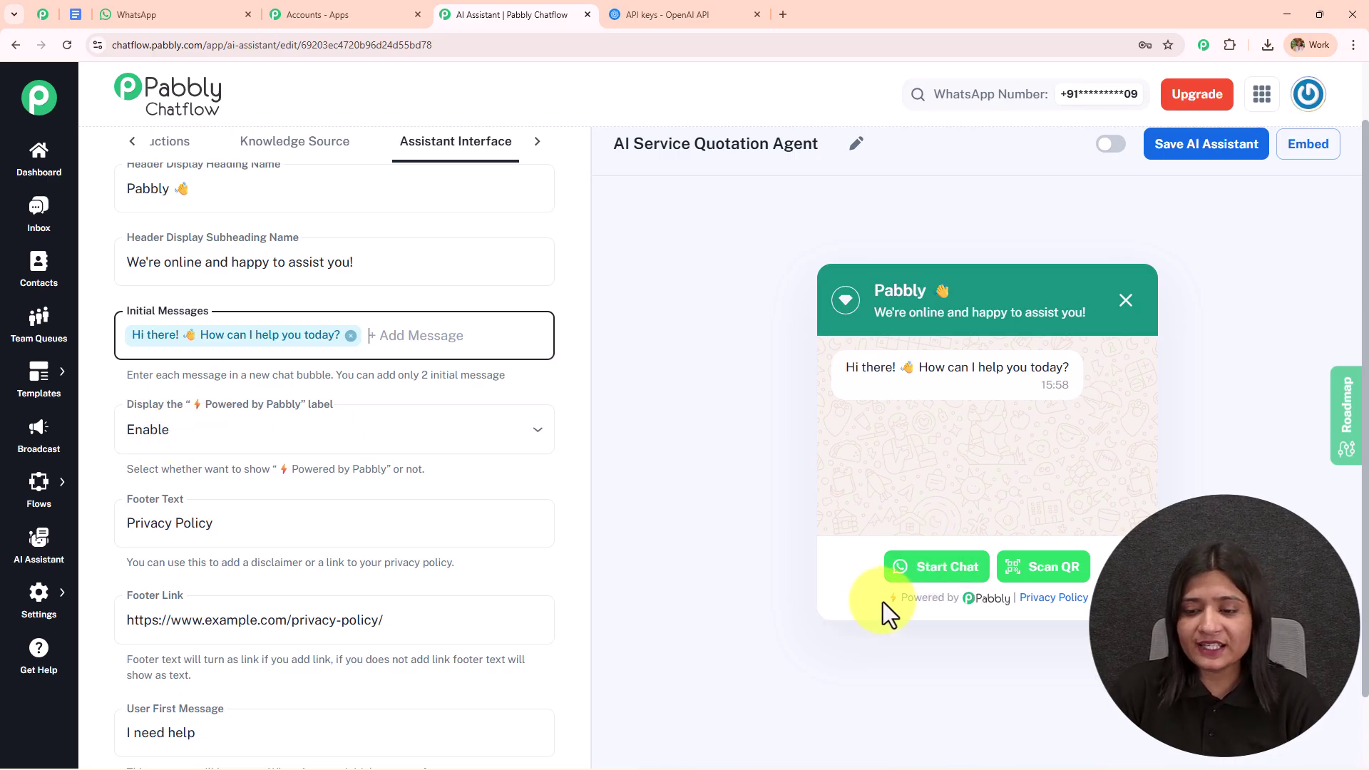
pyautogui.moveTo(883, 602); pyautogui.dragTo(951, 597)
pyautogui.click(254, 437)
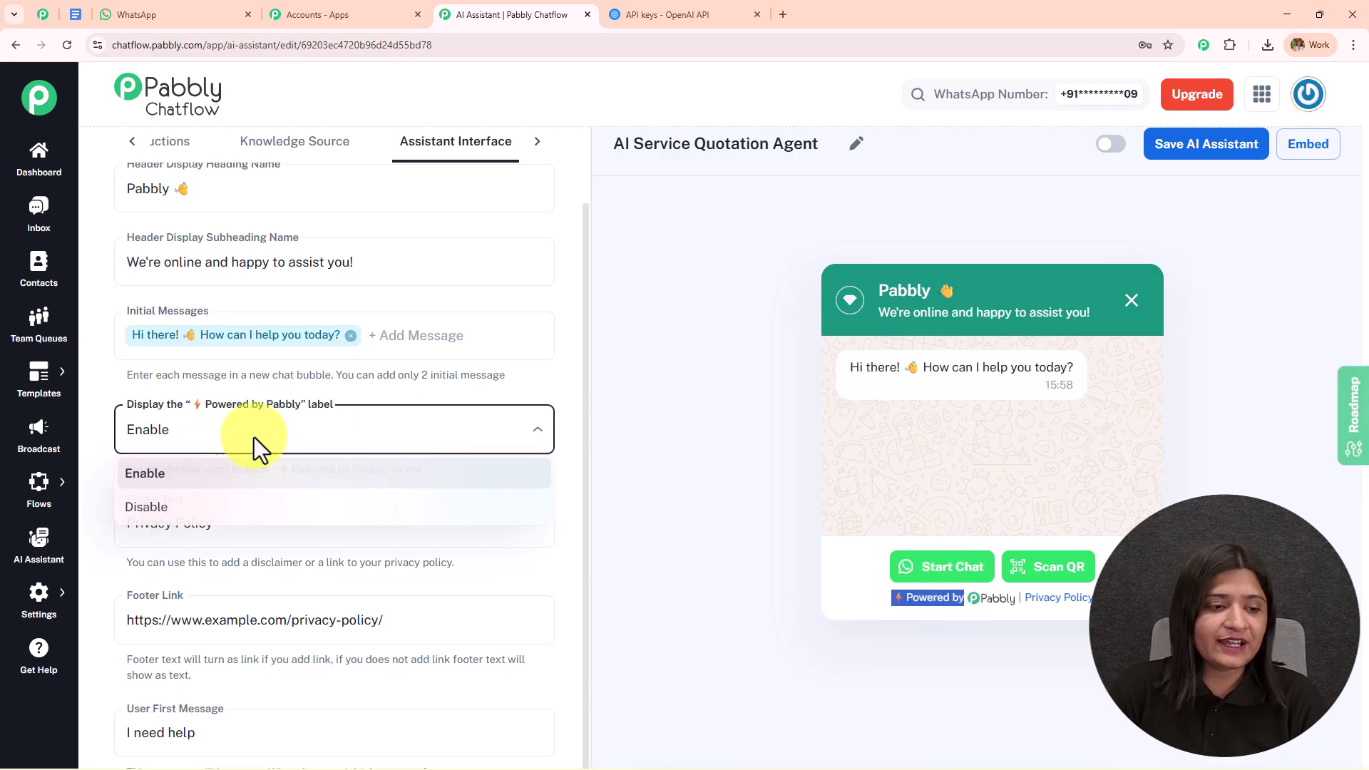
pyautogui.click(254, 508)
pyautogui.click(336, 432)
pyautogui.click(299, 475)
# - Review the footer text, footer link and user first message in the assistant interface settings
pyautogui.scroll(-1, 374, 369)
pyautogui.moveTo(235, 437); pyautogui.dragTo(107, 452)
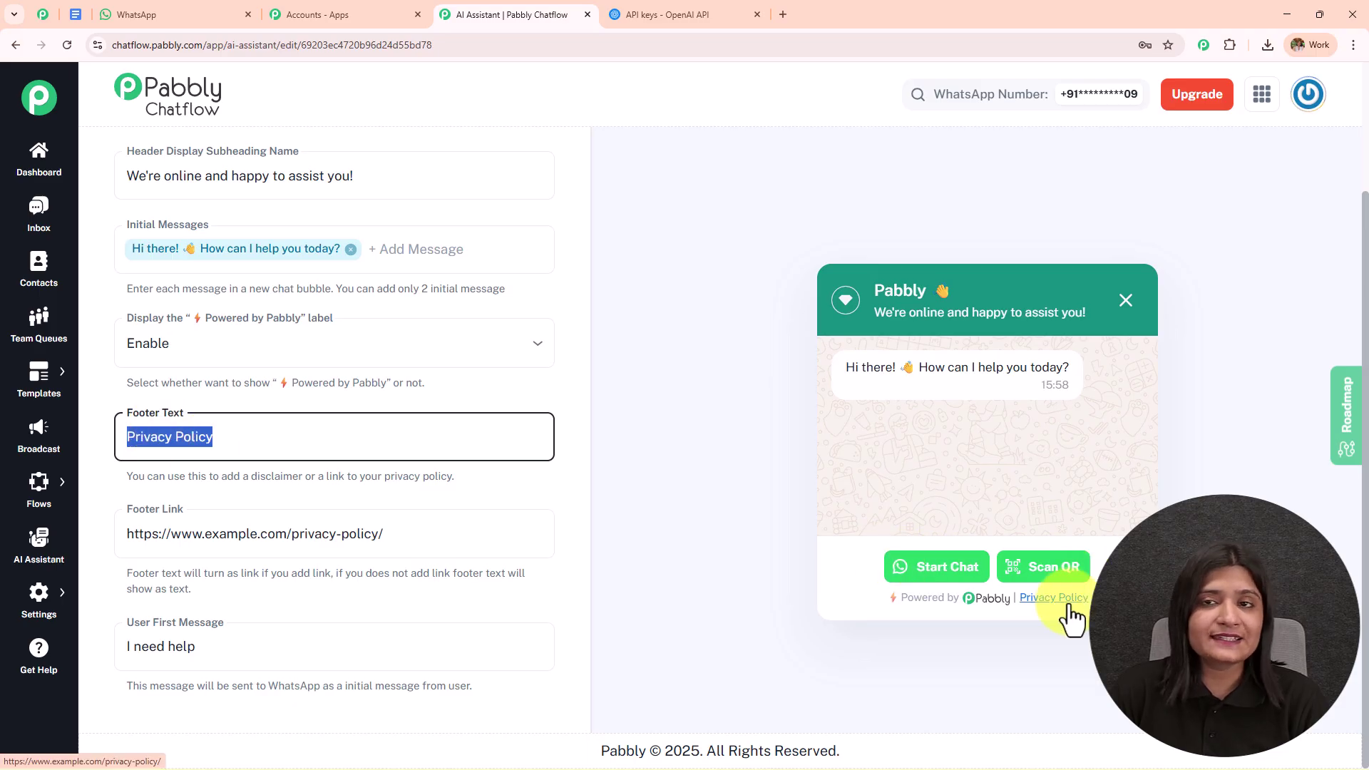
pyautogui.moveTo(430, 532); pyautogui.dragTo(85, 544)
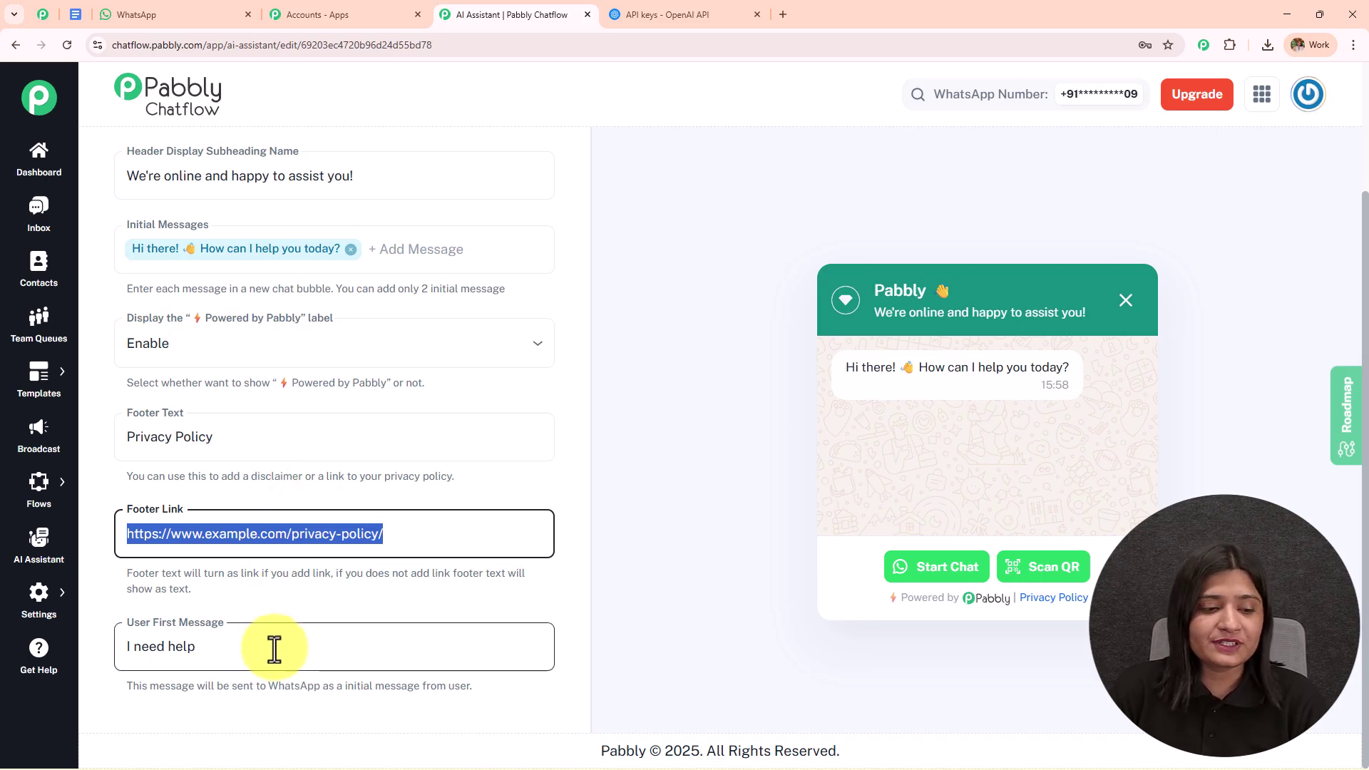
pyautogui.moveTo(275, 645); pyautogui.dragTo(42, 650)
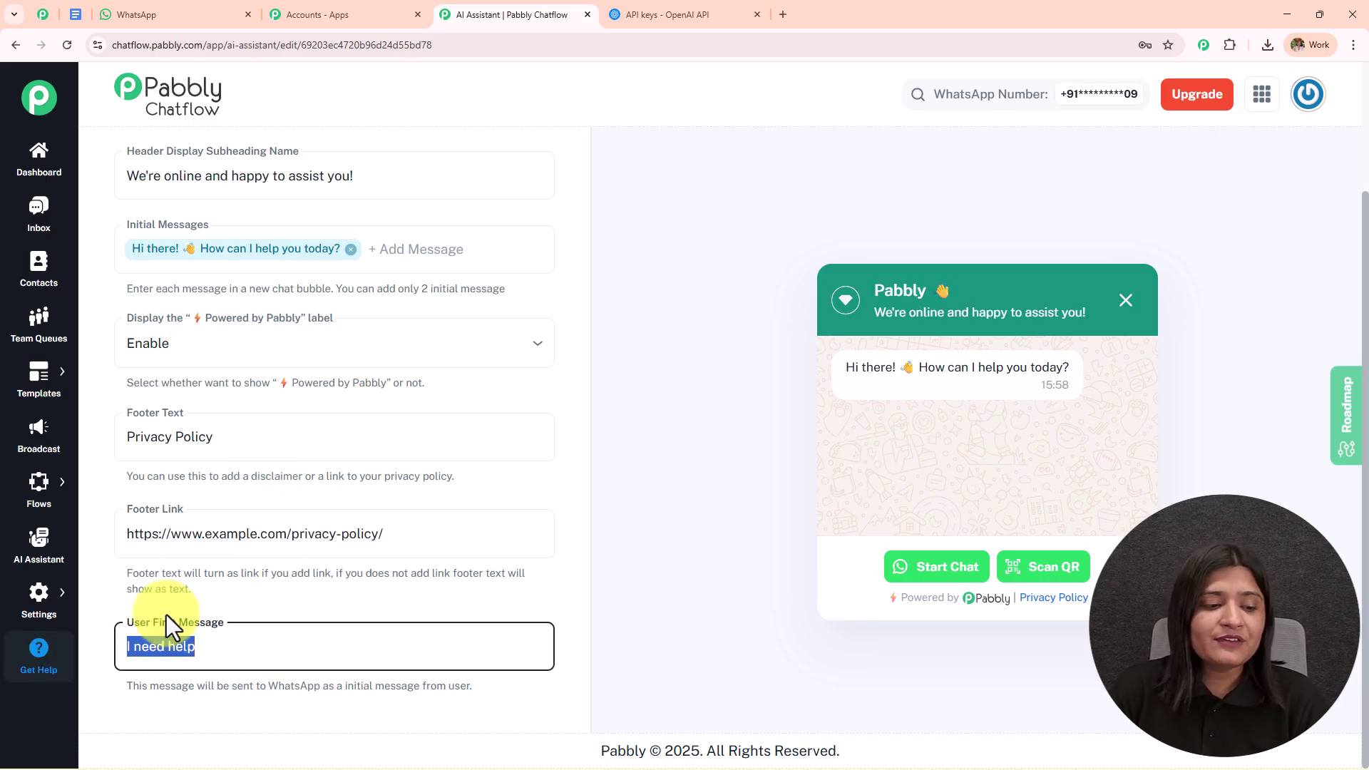
pyautogui.click(225, 646)
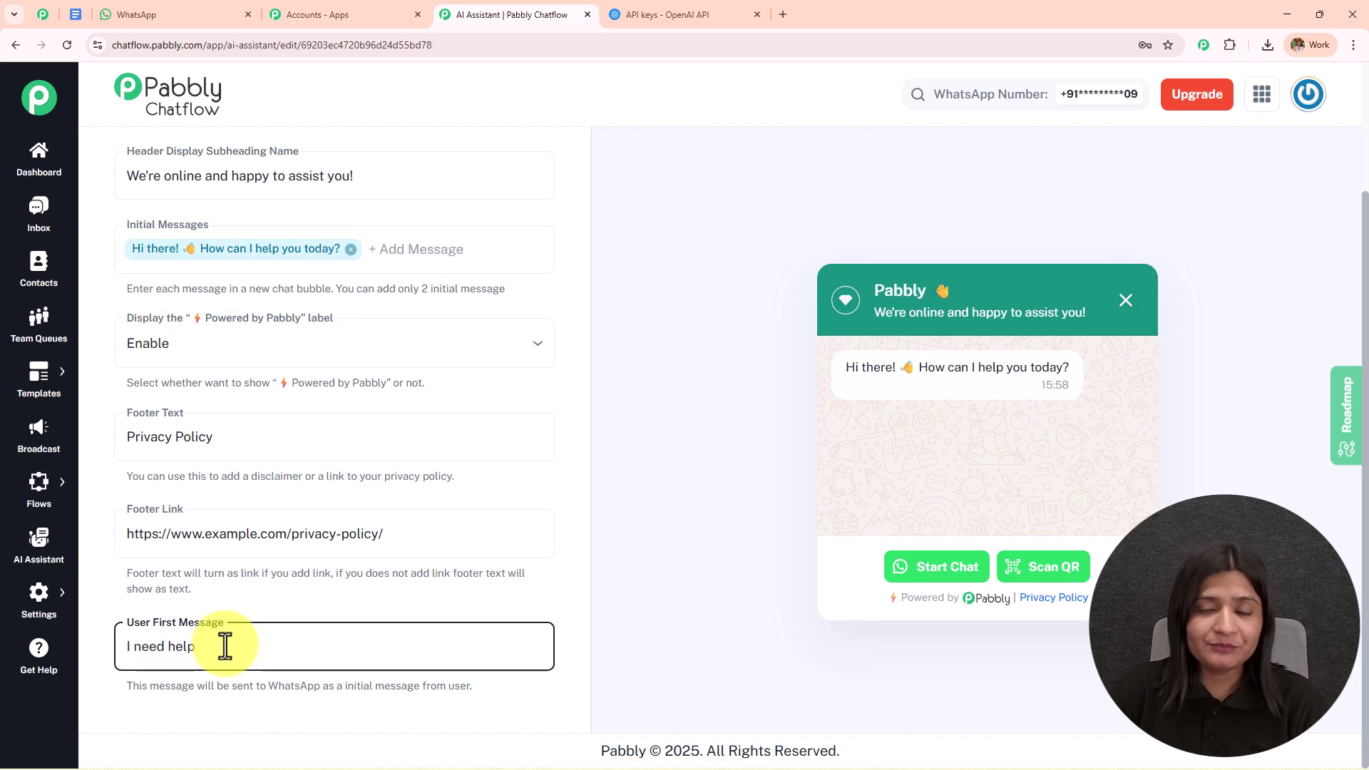
pyautogui.moveTo(223, 646); pyautogui.dragTo(123, 647)
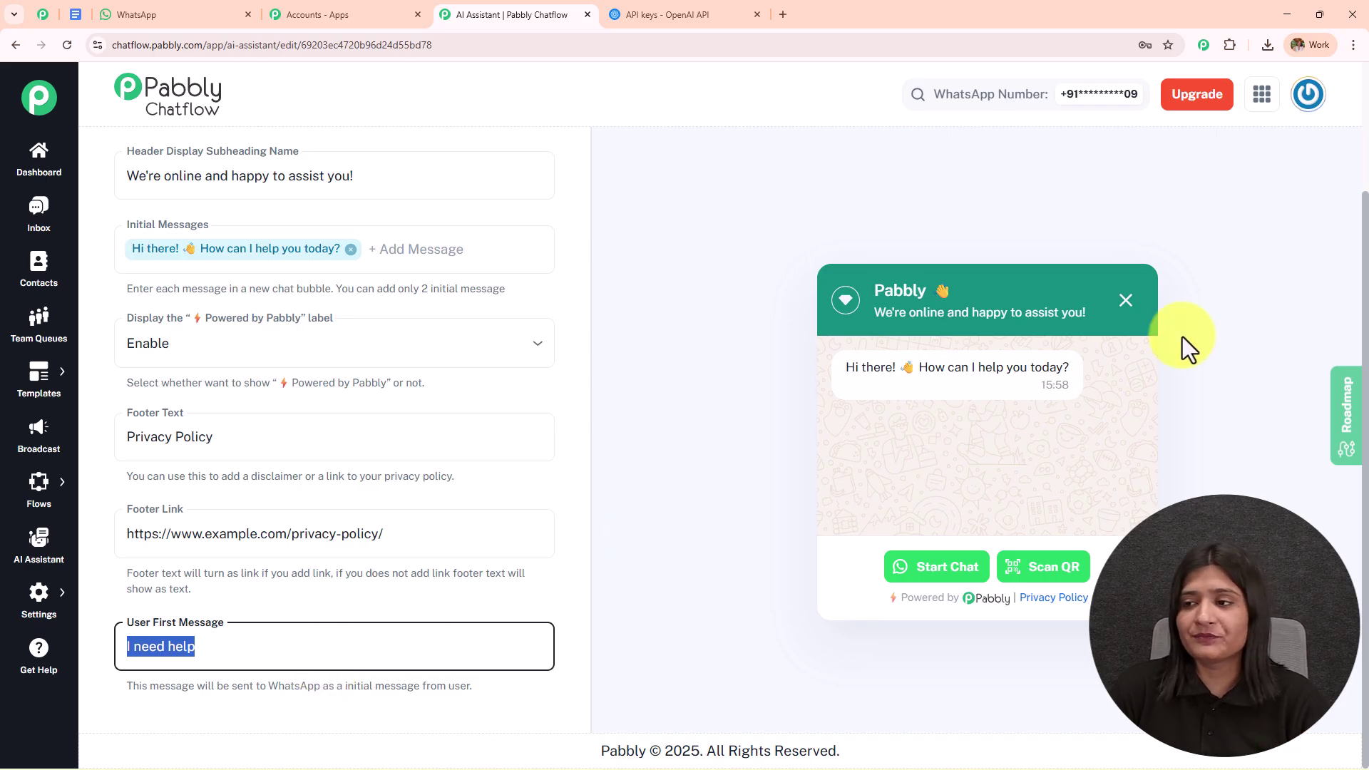
# - Open the assistant's Styling settings to view the theme, shape and color options
pyautogui.scroll(1, 1363, 274)
pyautogui.moveTo(1362, 274); pyautogui.dragTo(1363, 229)
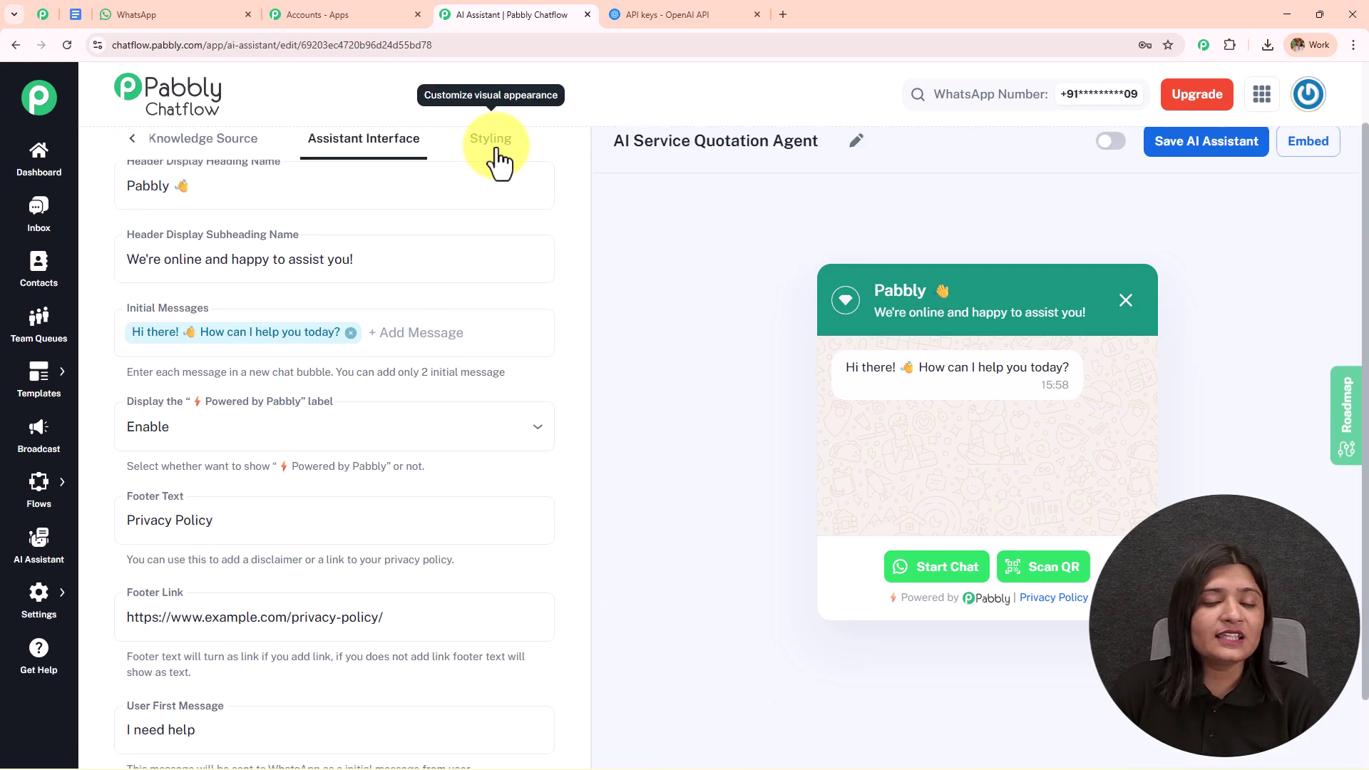
pyautogui.click(497, 151)
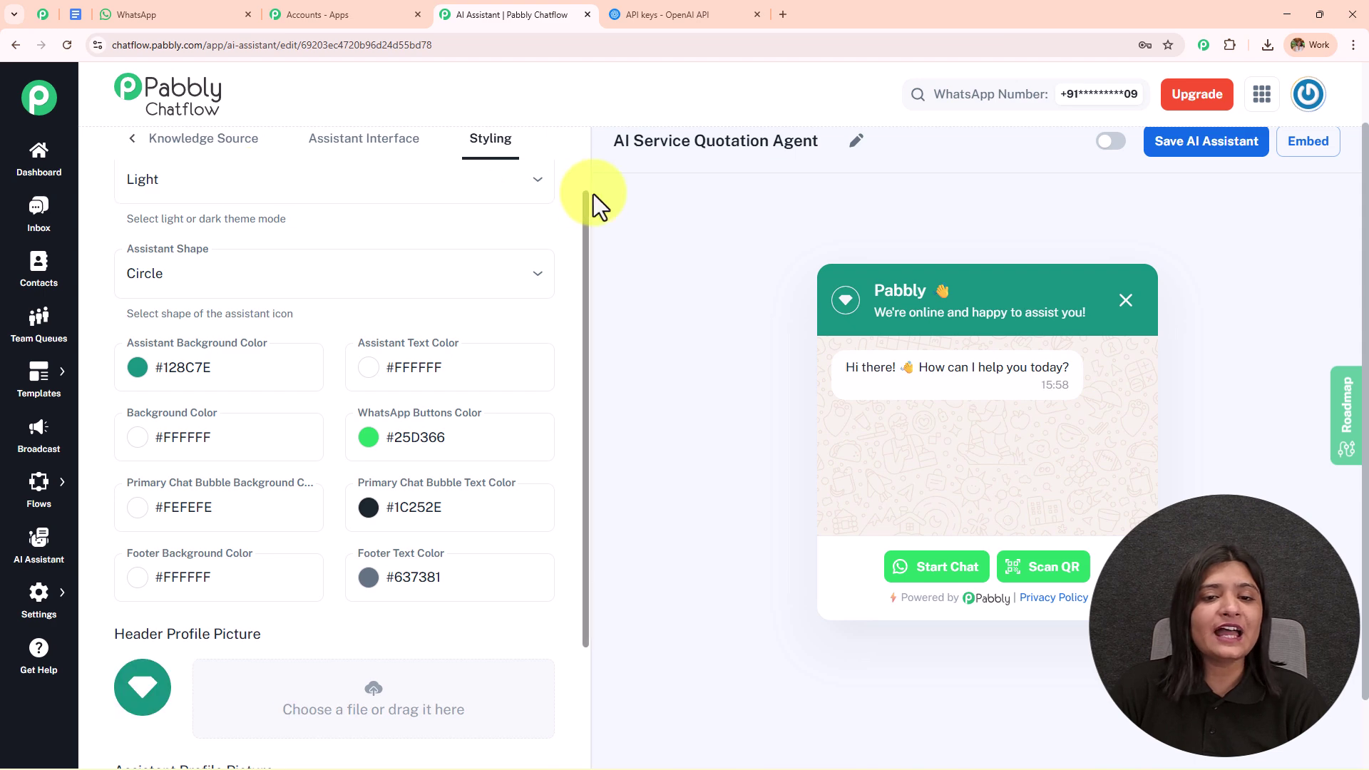
# - Try the Dark theme mode for the assistant, returning the theme to Light
pyautogui.moveTo(586, 203); pyautogui.dragTo(583, 173)
pyautogui.click(177, 228)
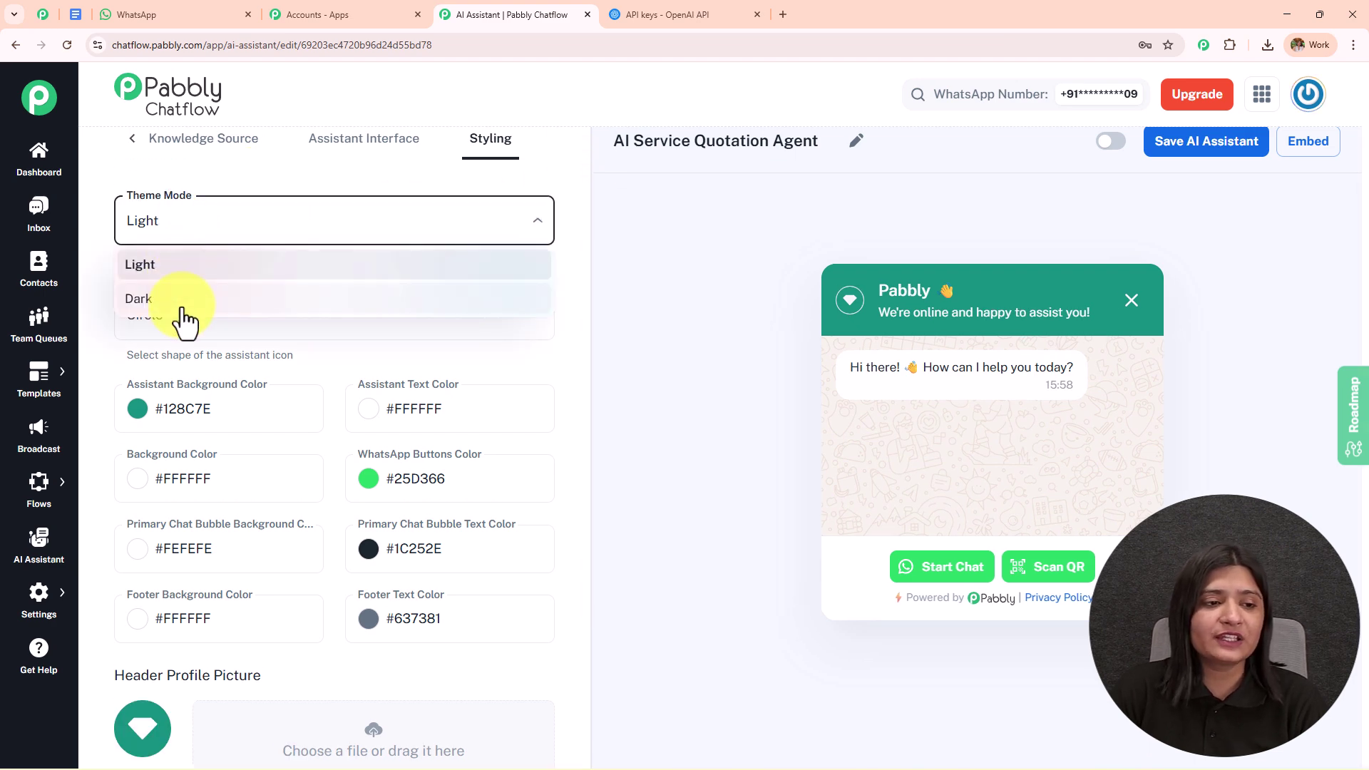
pyautogui.click(183, 303)
pyautogui.click(201, 241)
pyautogui.click(199, 267)
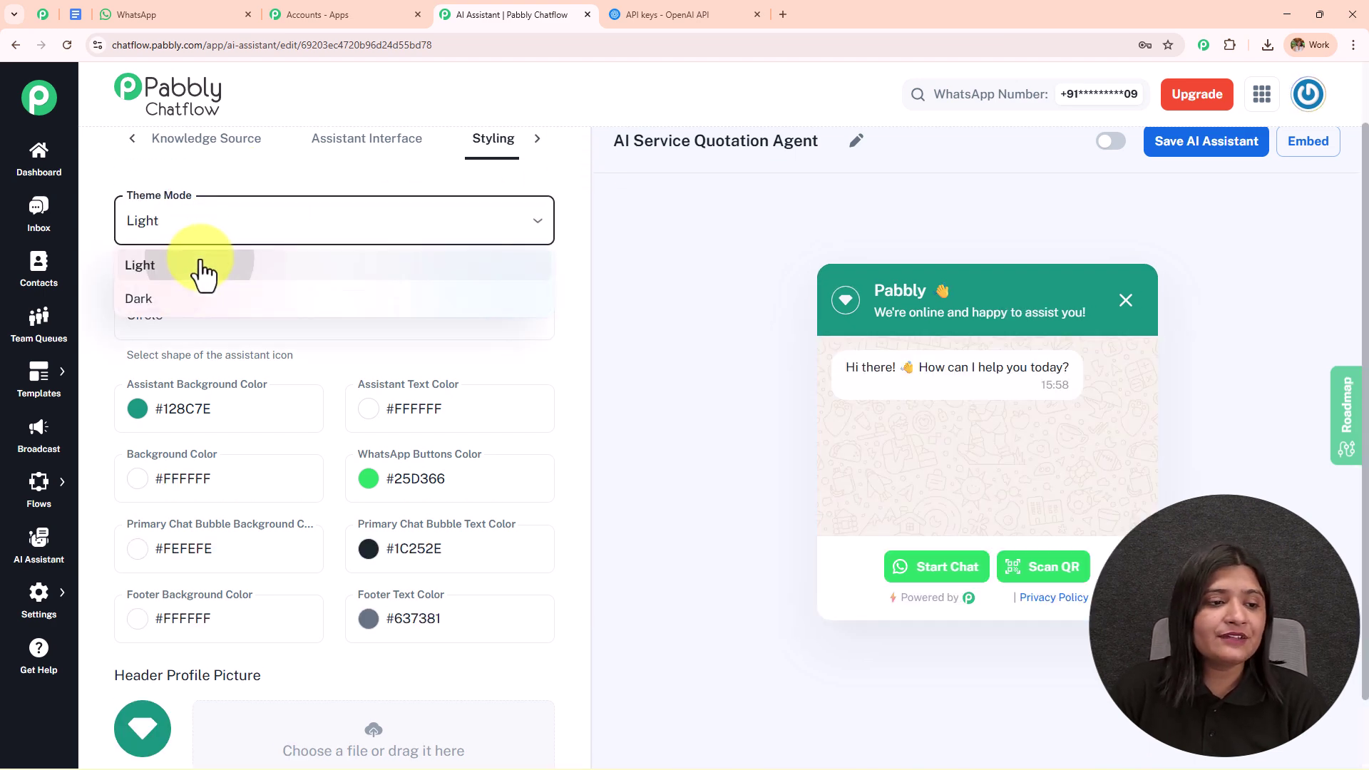
# - Try the Square and Rounded Square assistant shapes, returning the shape to Circle
pyautogui.click(190, 297)
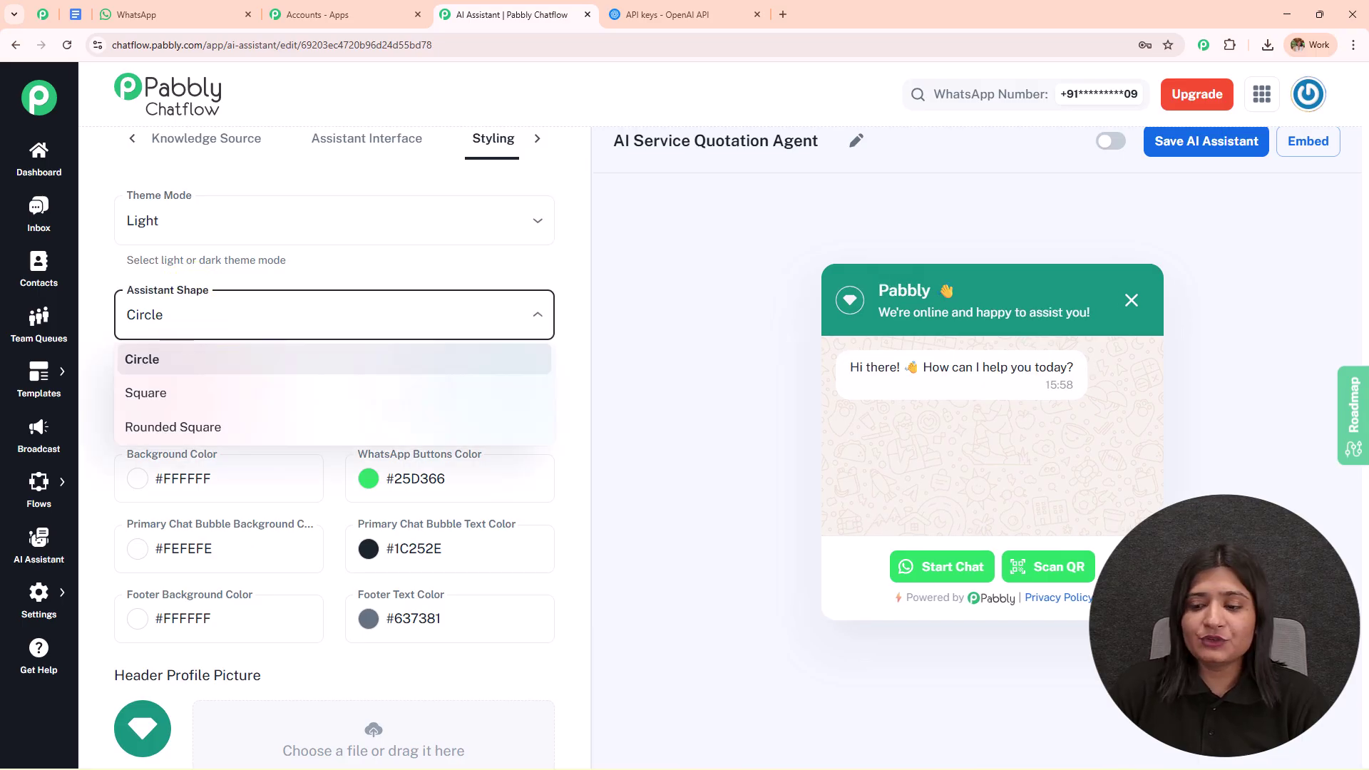
pyautogui.click(191, 393)
pyautogui.click(194, 305)
pyautogui.click(178, 426)
pyautogui.click(188, 360)
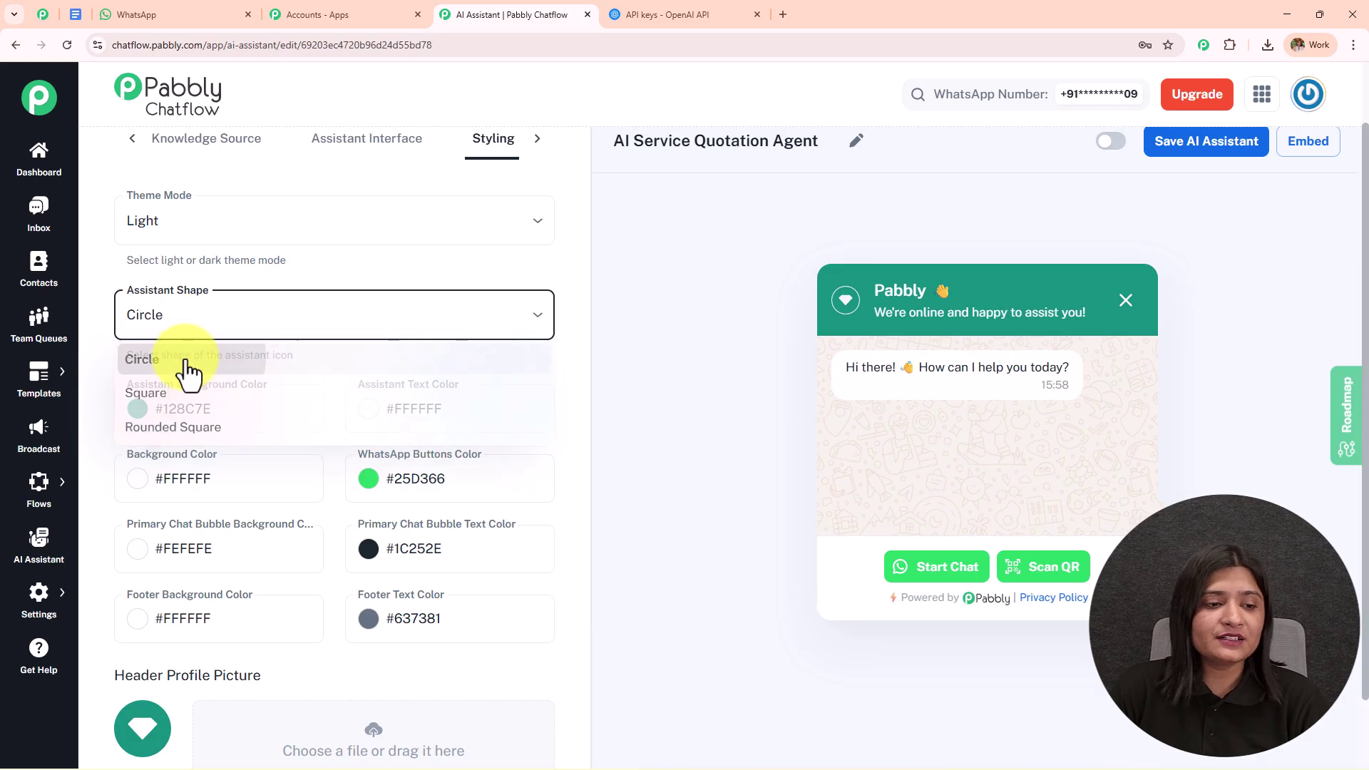
# - Review the color fields and the header profile, assistant profile and background picture options in the Styling settings
pyautogui.scroll(-2, 268, 327)
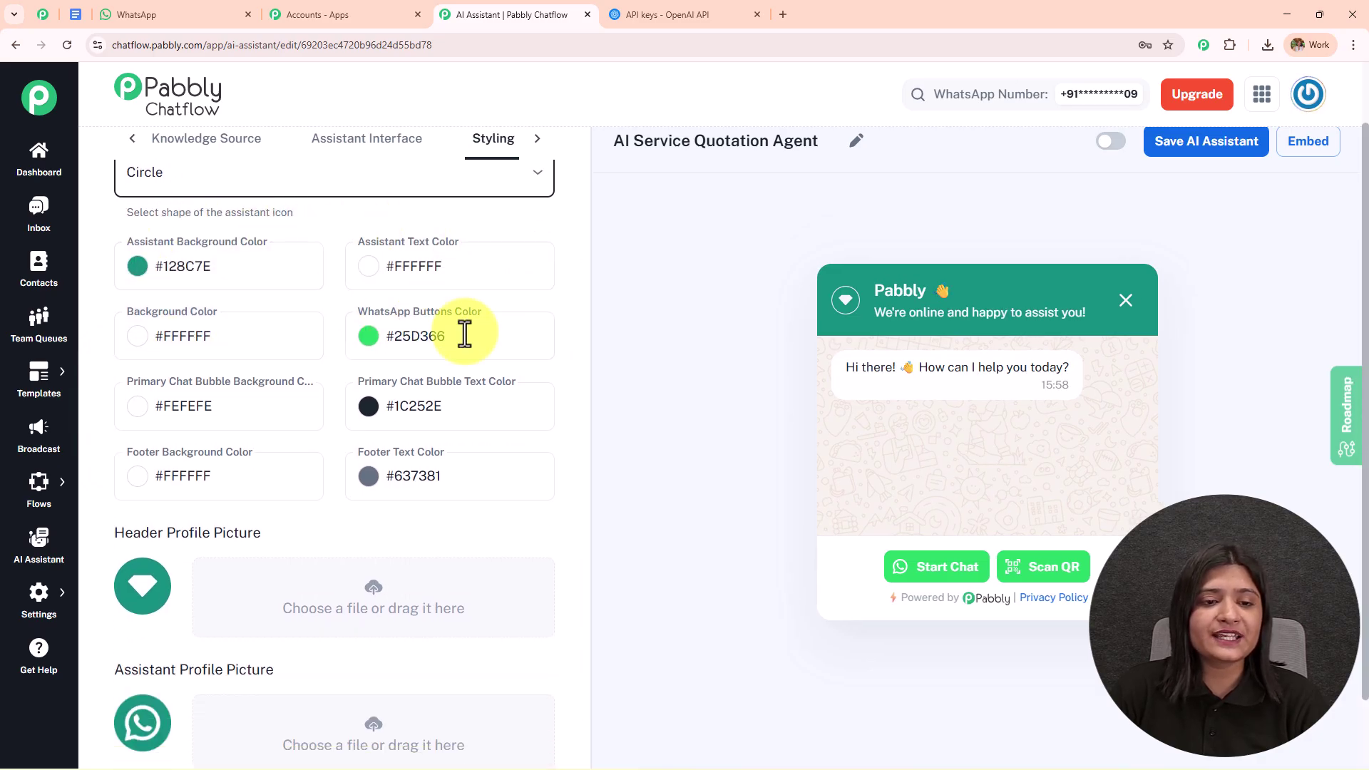
pyautogui.click(437, 406)
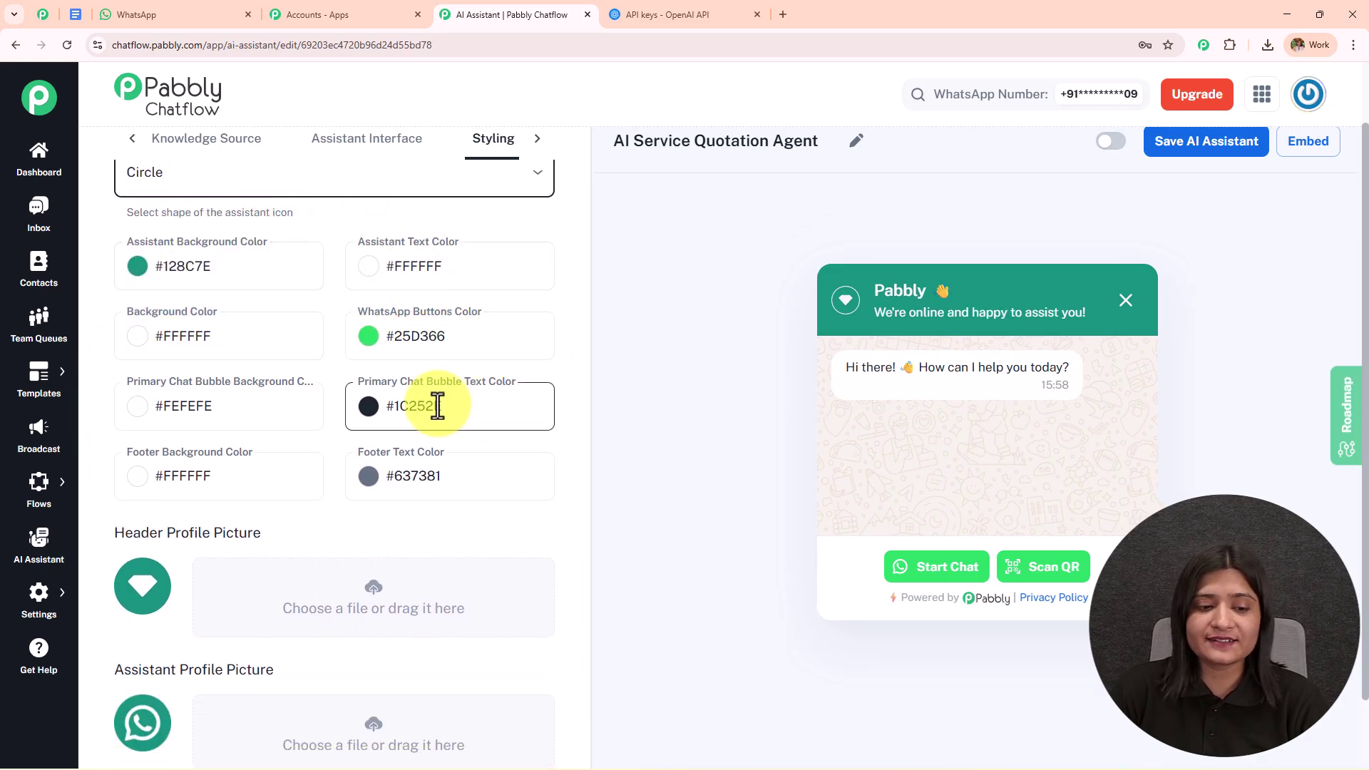
pyautogui.scroll(-2, 437, 407)
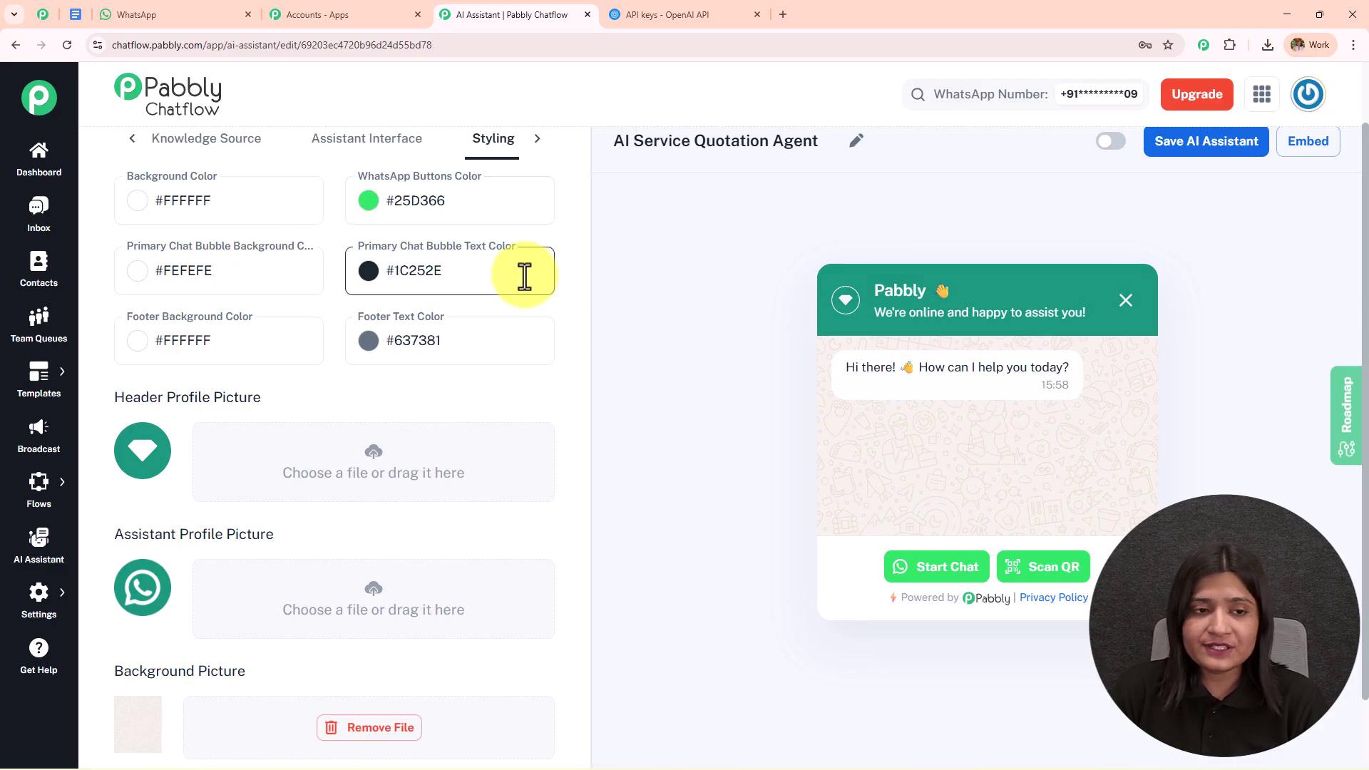
pyautogui.scroll(-2, 491, 289)
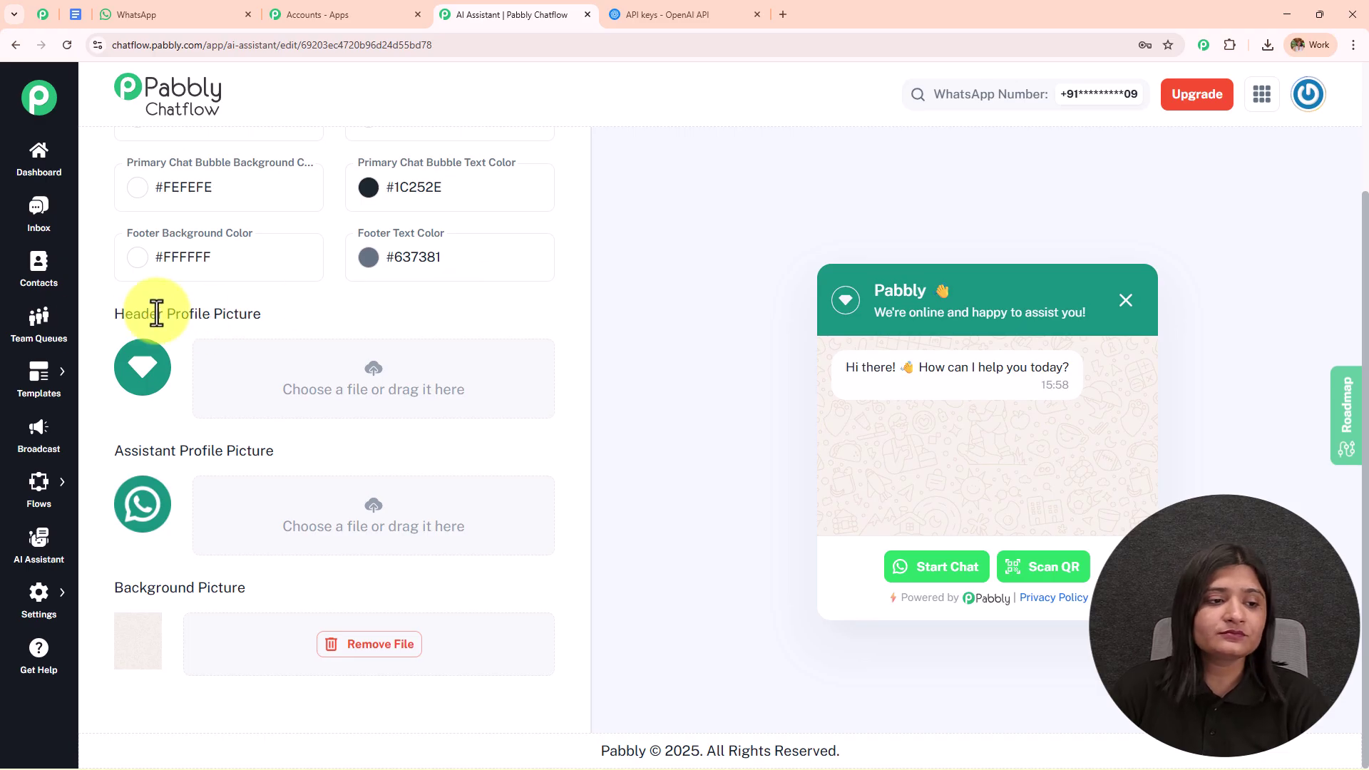
pyautogui.moveTo(95, 324); pyautogui.dragTo(362, 326)
pyautogui.moveTo(108, 456); pyautogui.dragTo(358, 463)
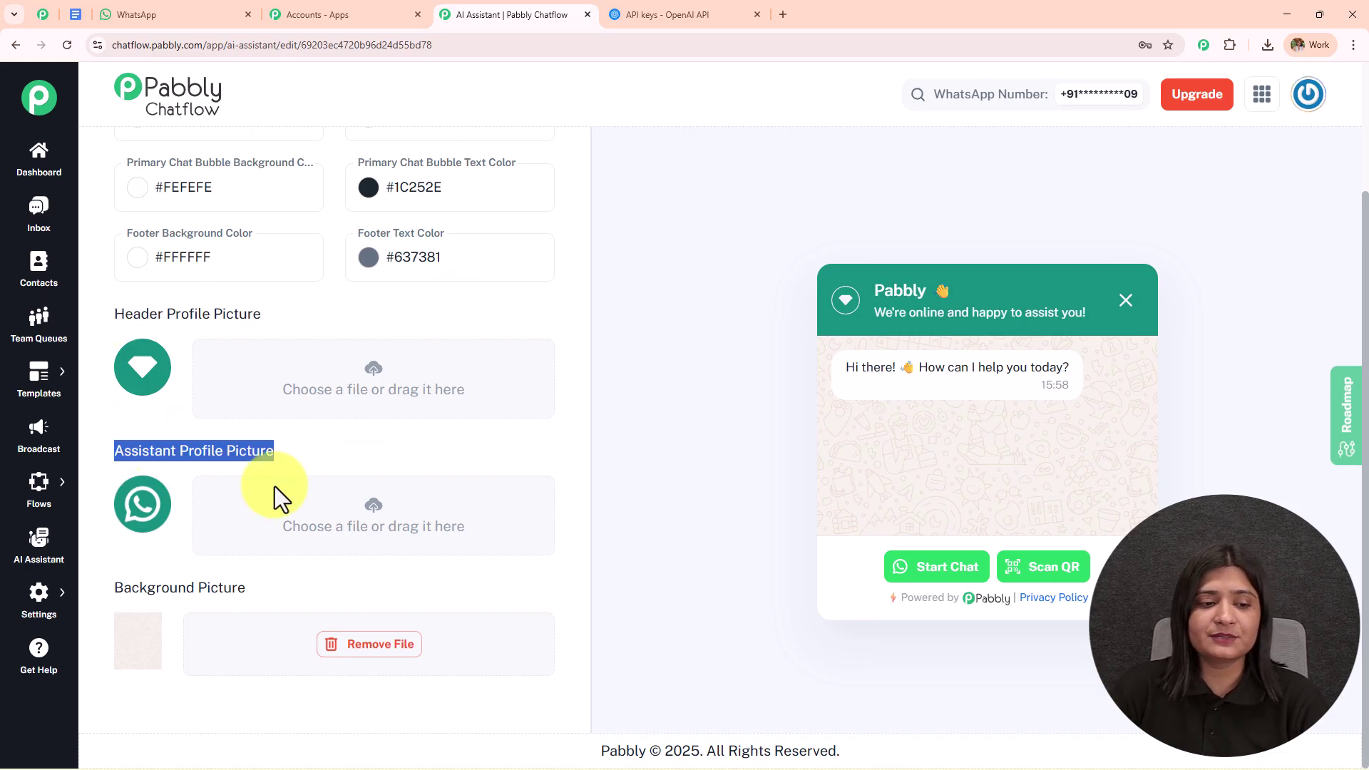
pyautogui.moveTo(110, 589); pyautogui.dragTo(414, 584)
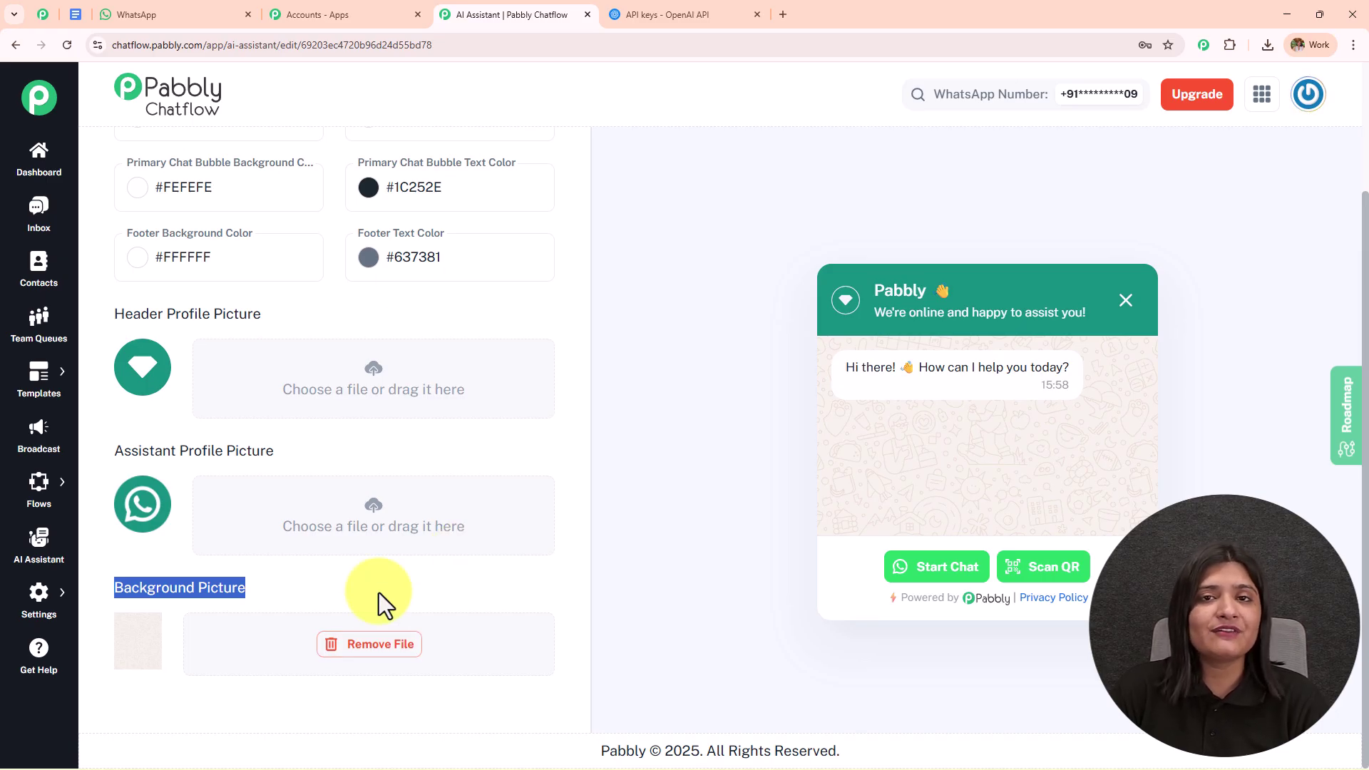
pyautogui.scroll(2, 1363, 270)
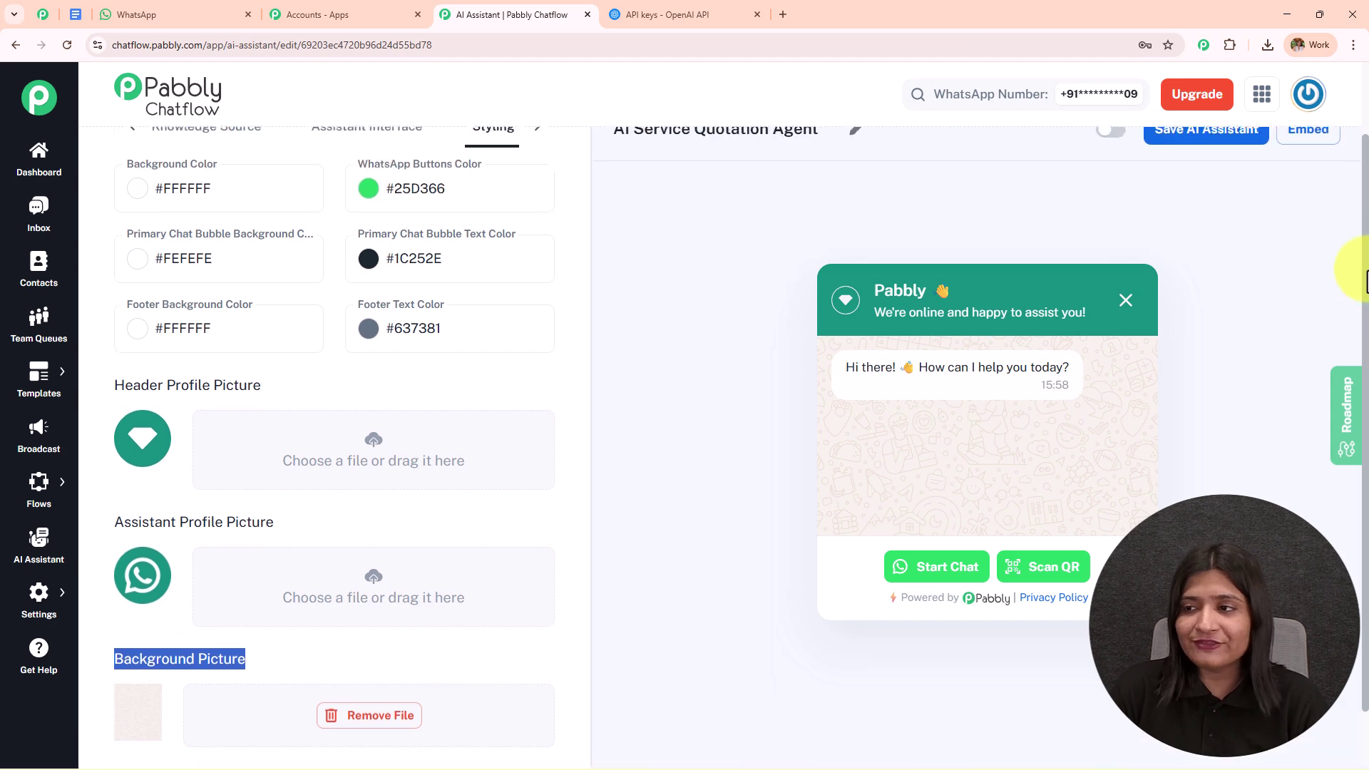
pyautogui.scroll(1, 1363, 265)
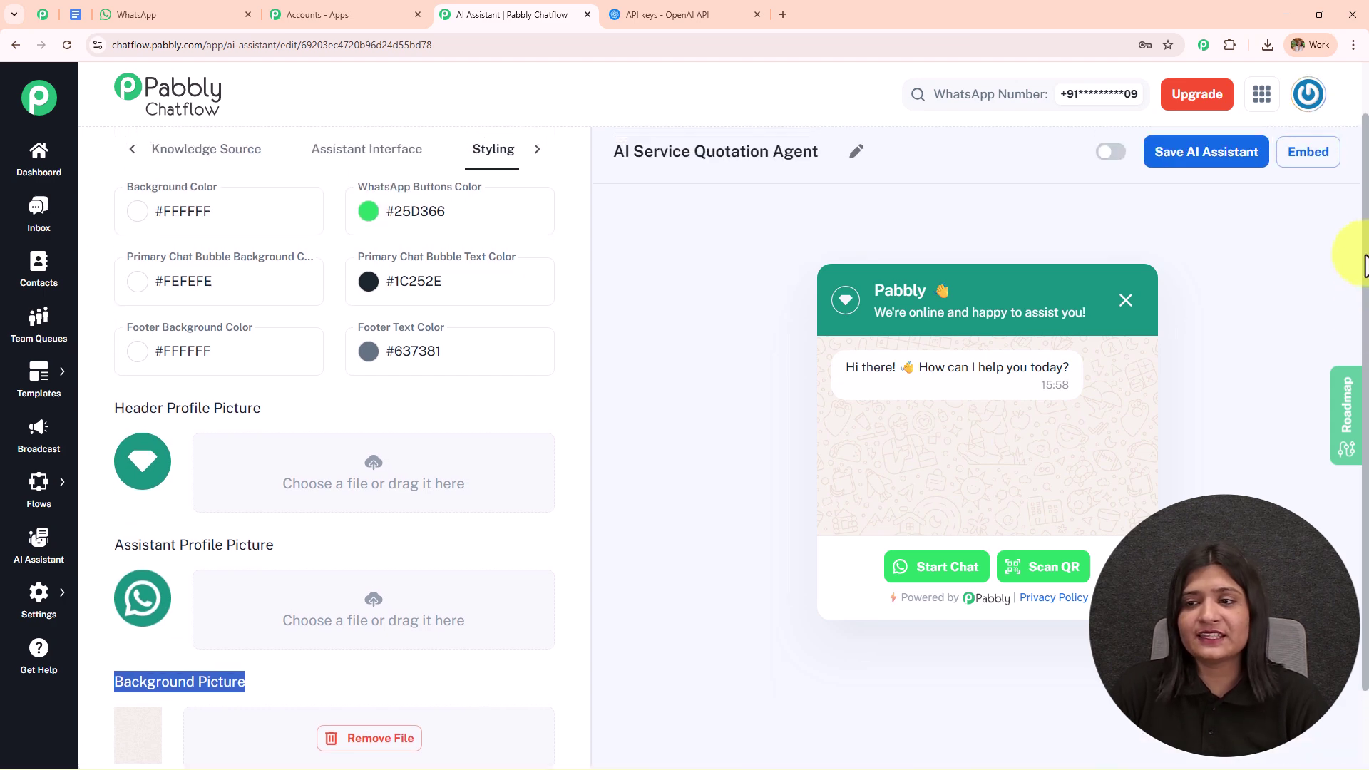
# - Activate the AI Service Quotation Agent, save the assistant and dismiss the notification
pyautogui.click(1114, 152)
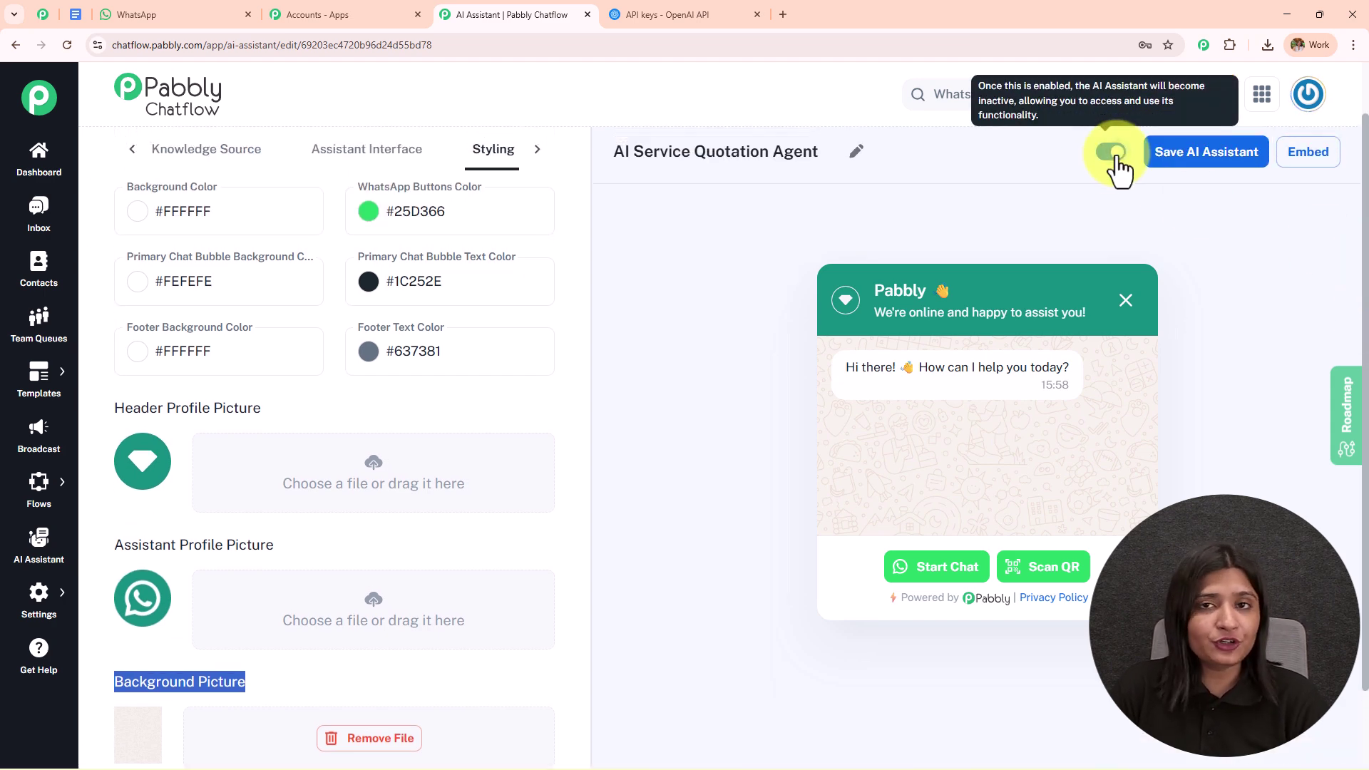
pyautogui.click(1196, 163)
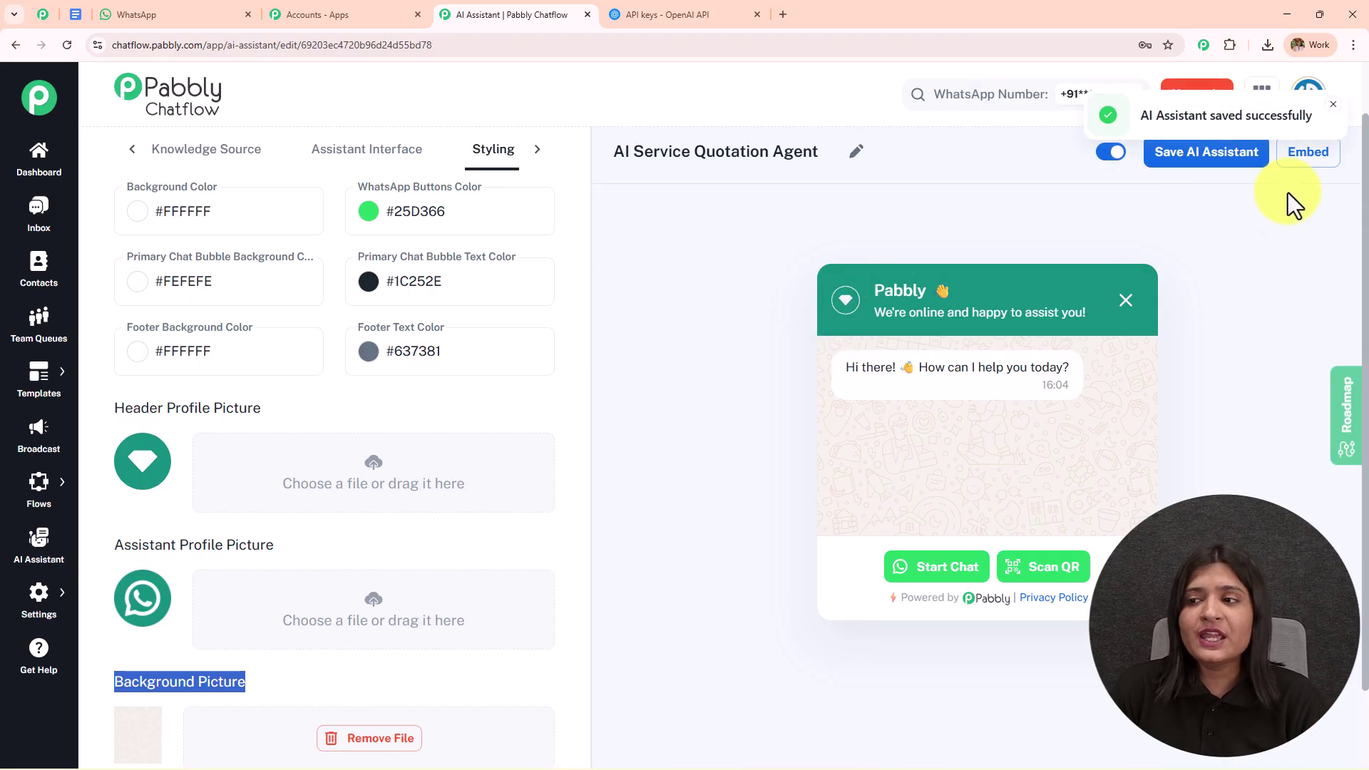
pyautogui.click(1332, 106)
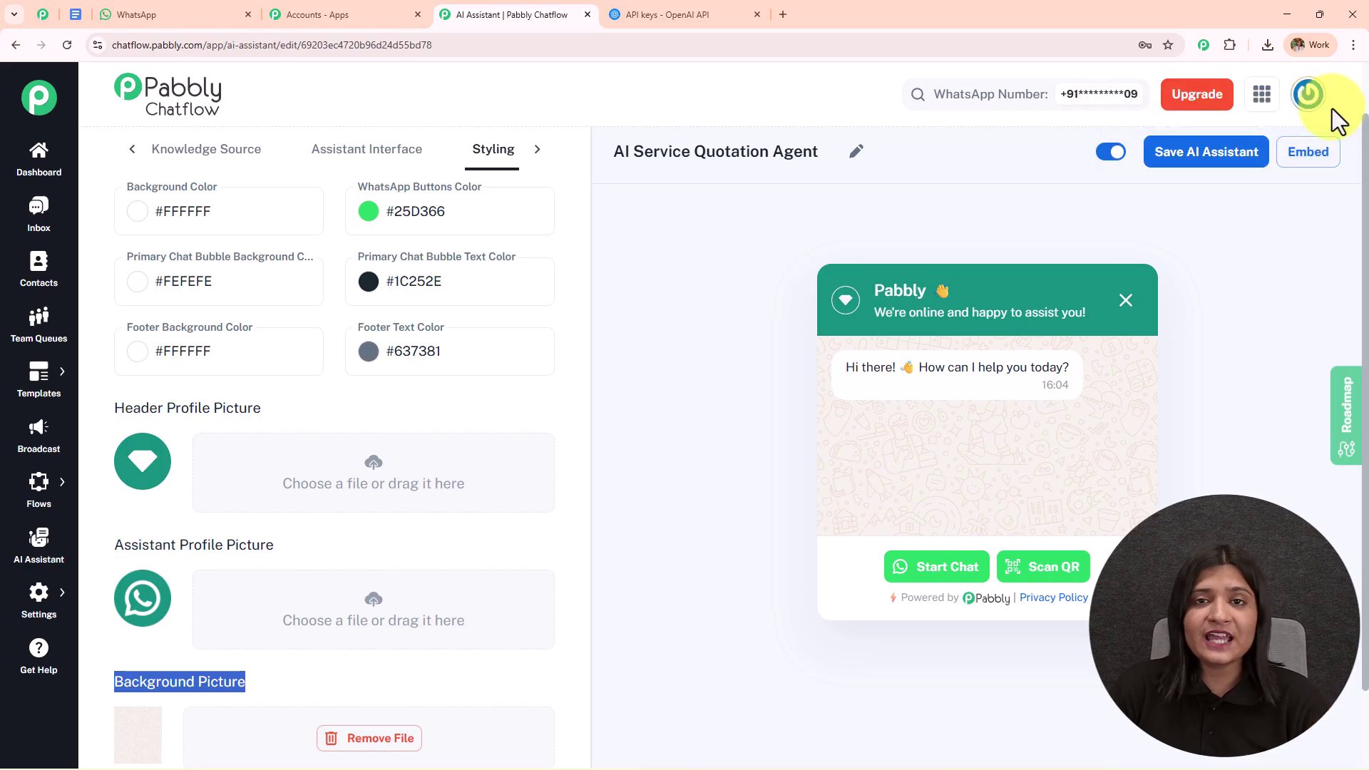
# - View the assistant's website embed script and close the embed dialog
pyautogui.click(1304, 165)
pyautogui.moveTo(666, 418); pyautogui.dragTo(399, 326)
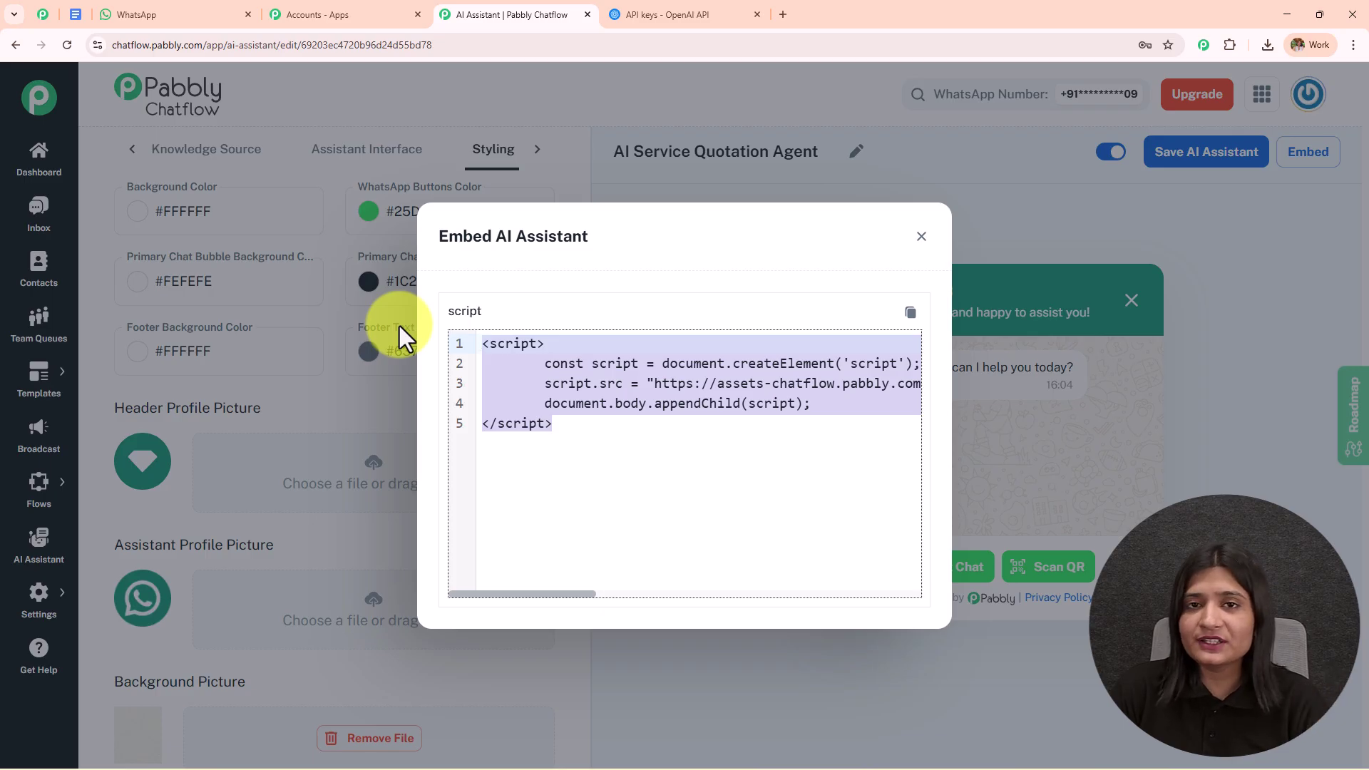
pyautogui.click(920, 238)
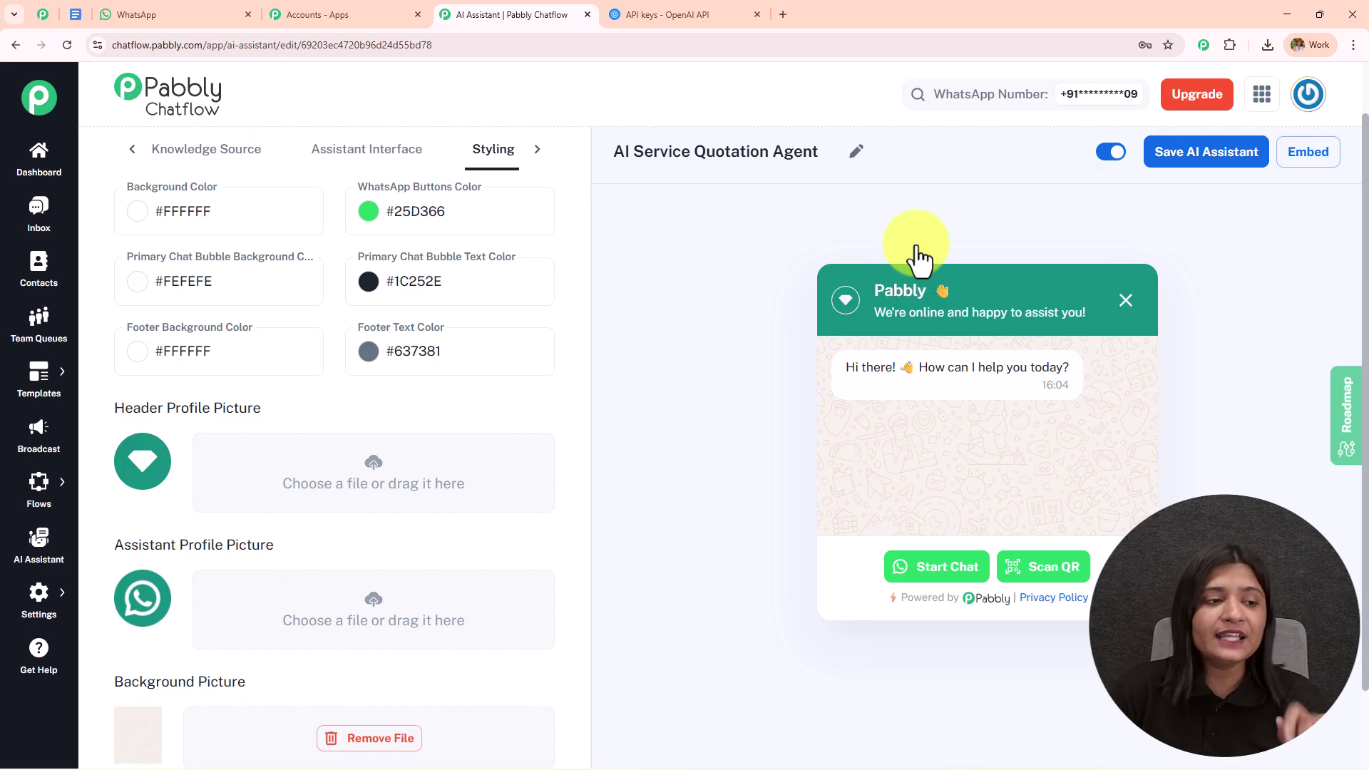
# - Open the Inbox in a new tab and enable the AI Service Quotation Agent for the second contact's chat
pyautogui.middleClick(34, 239)
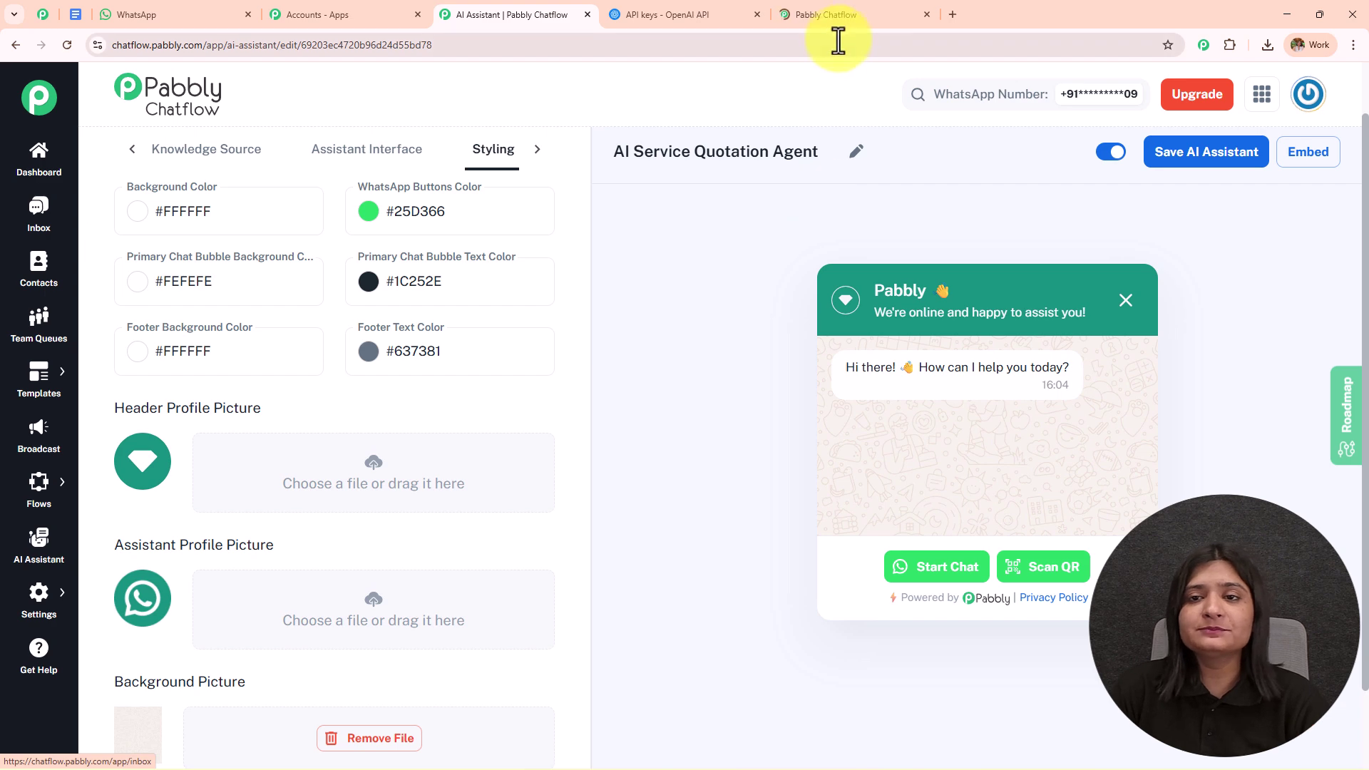
pyautogui.click(838, 16)
pyautogui.click(227, 374)
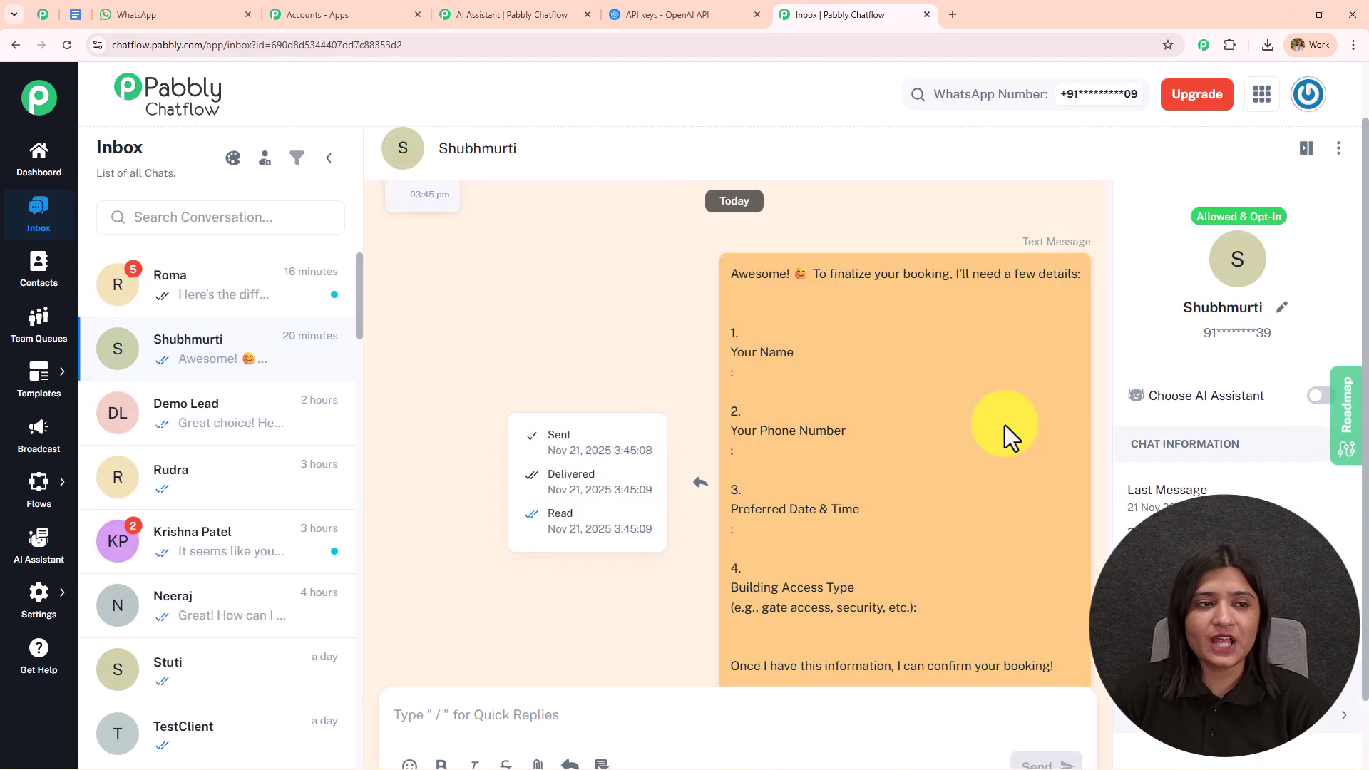
pyautogui.click(1319, 396)
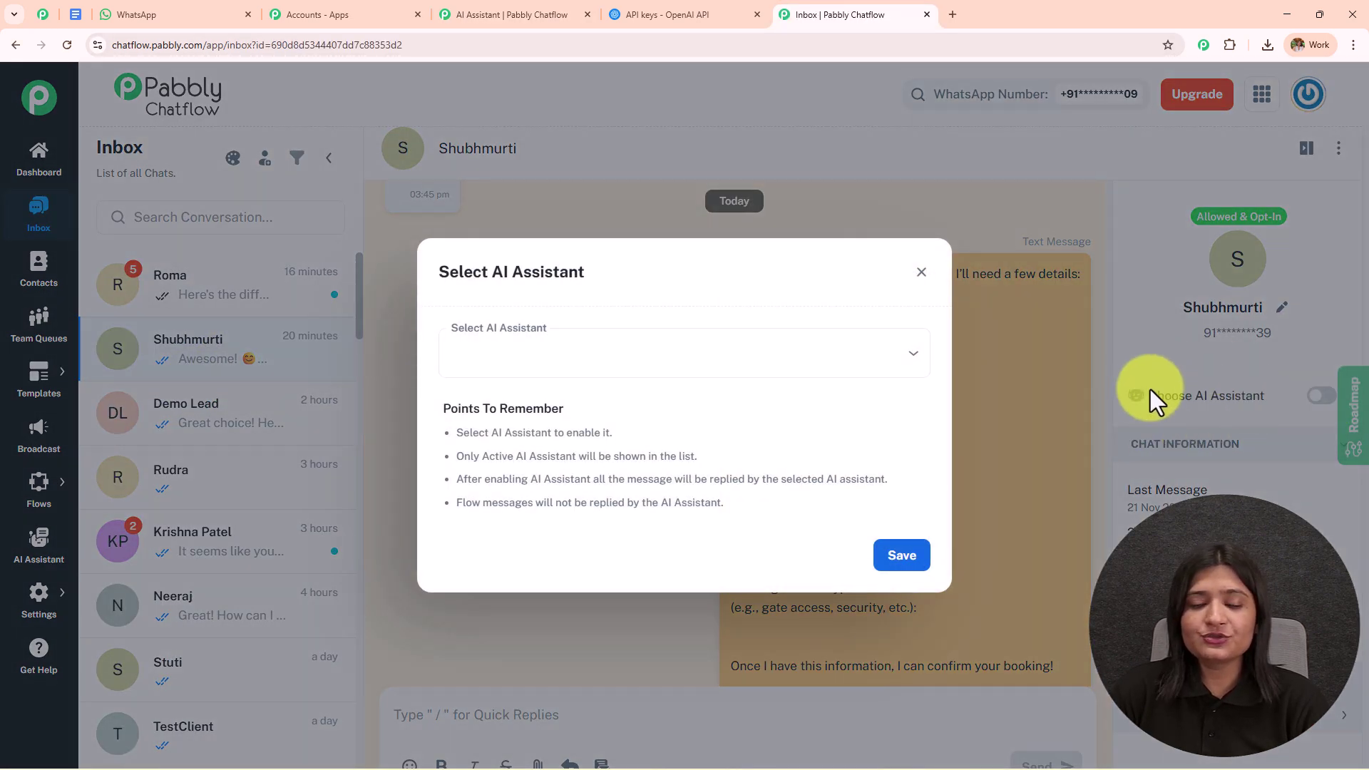
pyautogui.click(617, 356)
pyautogui.click(615, 398)
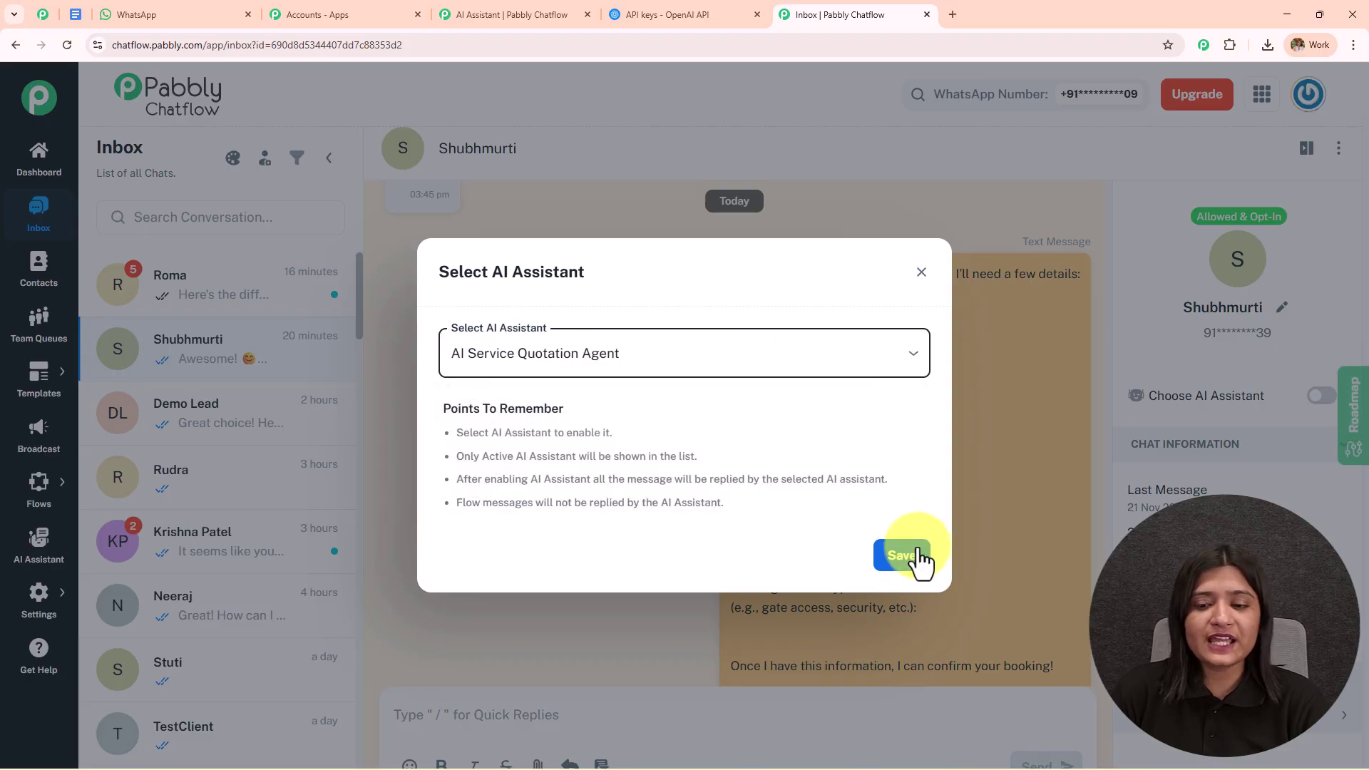
pyautogui.click(920, 554)
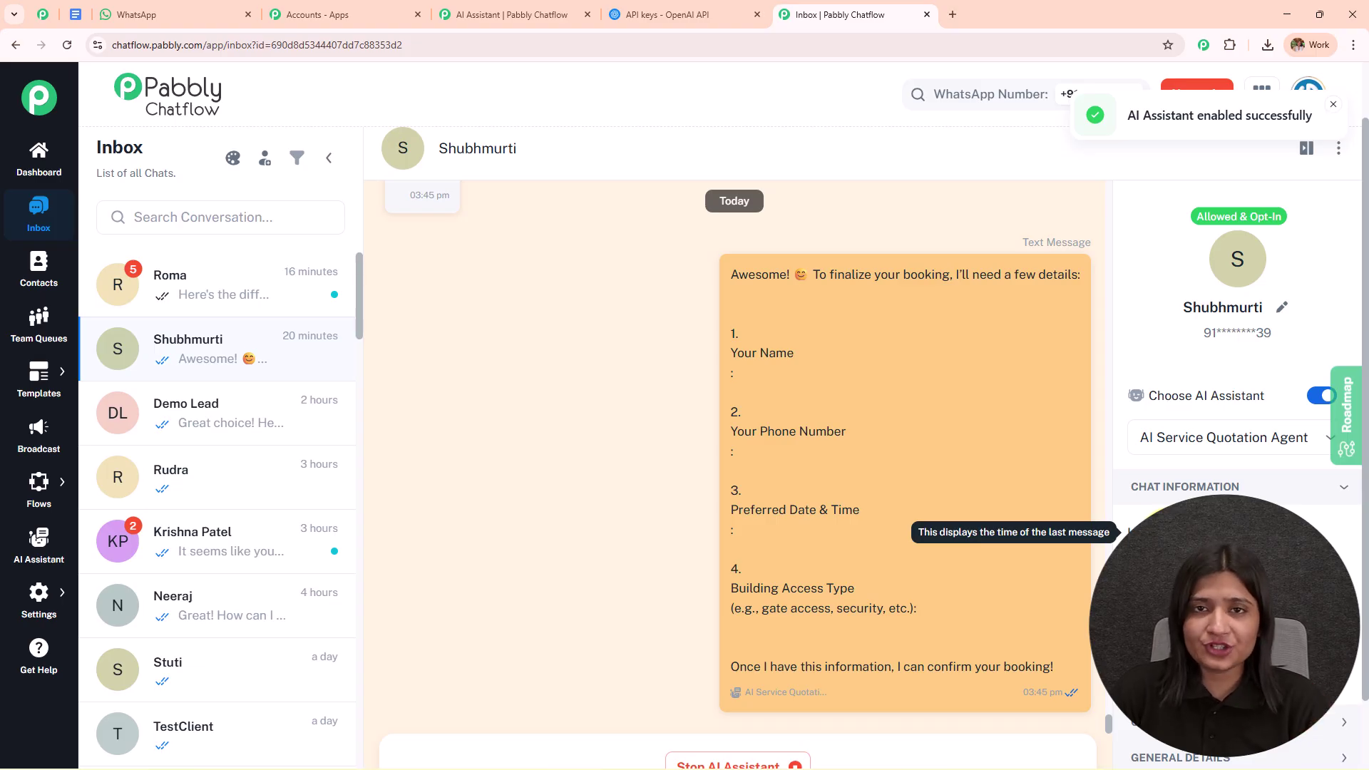
# - Open Inbox Settings in a new tab and find the Enable AI Auto Replies option under AI Auto-Reply Settings
pyautogui.click(36, 602)
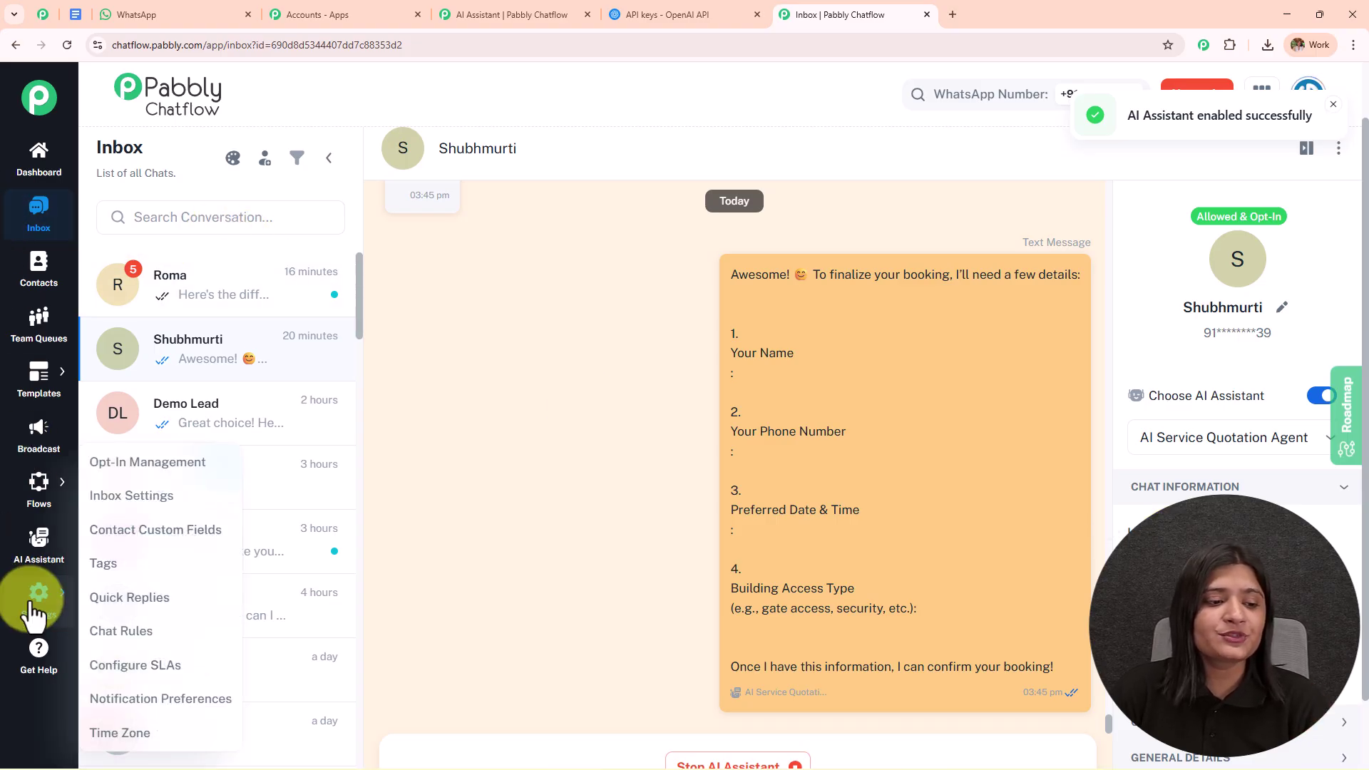
pyautogui.middleClick(180, 509)
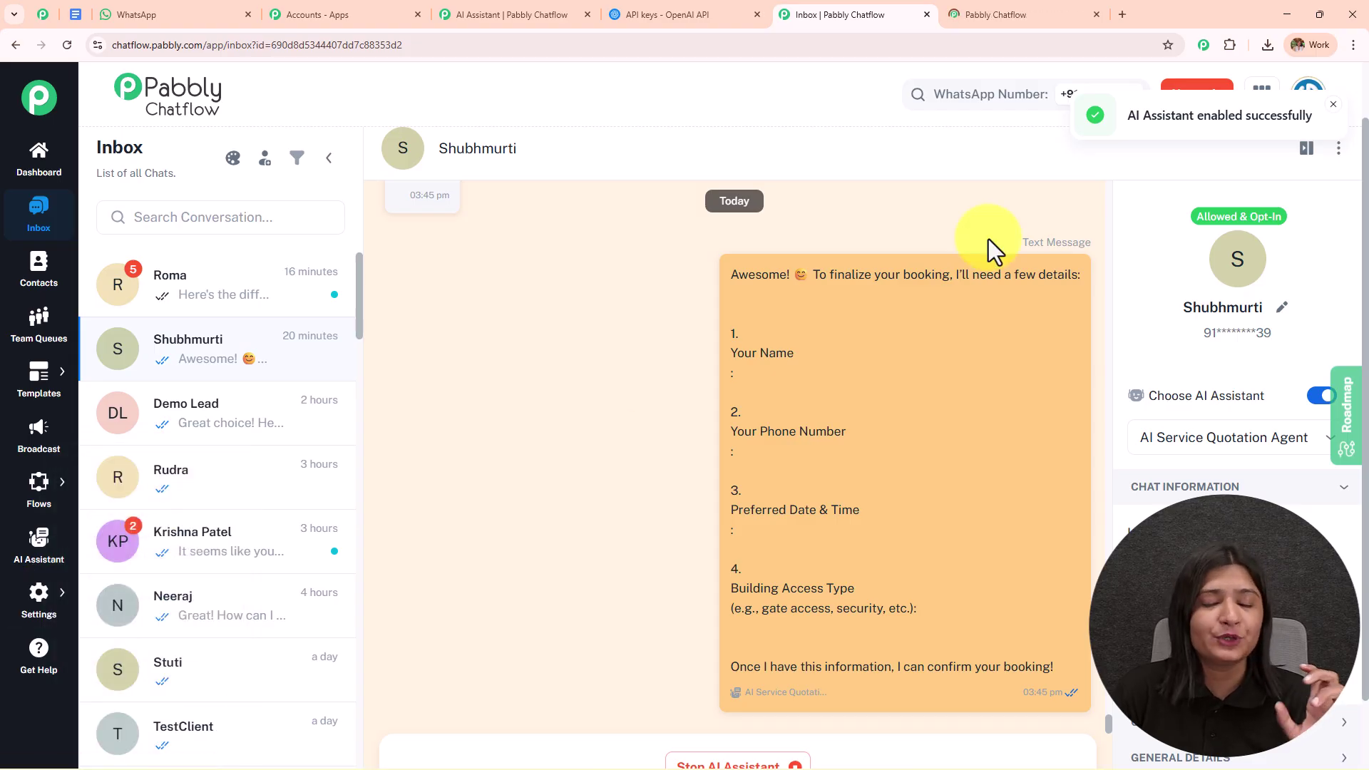
pyautogui.click(1026, 14)
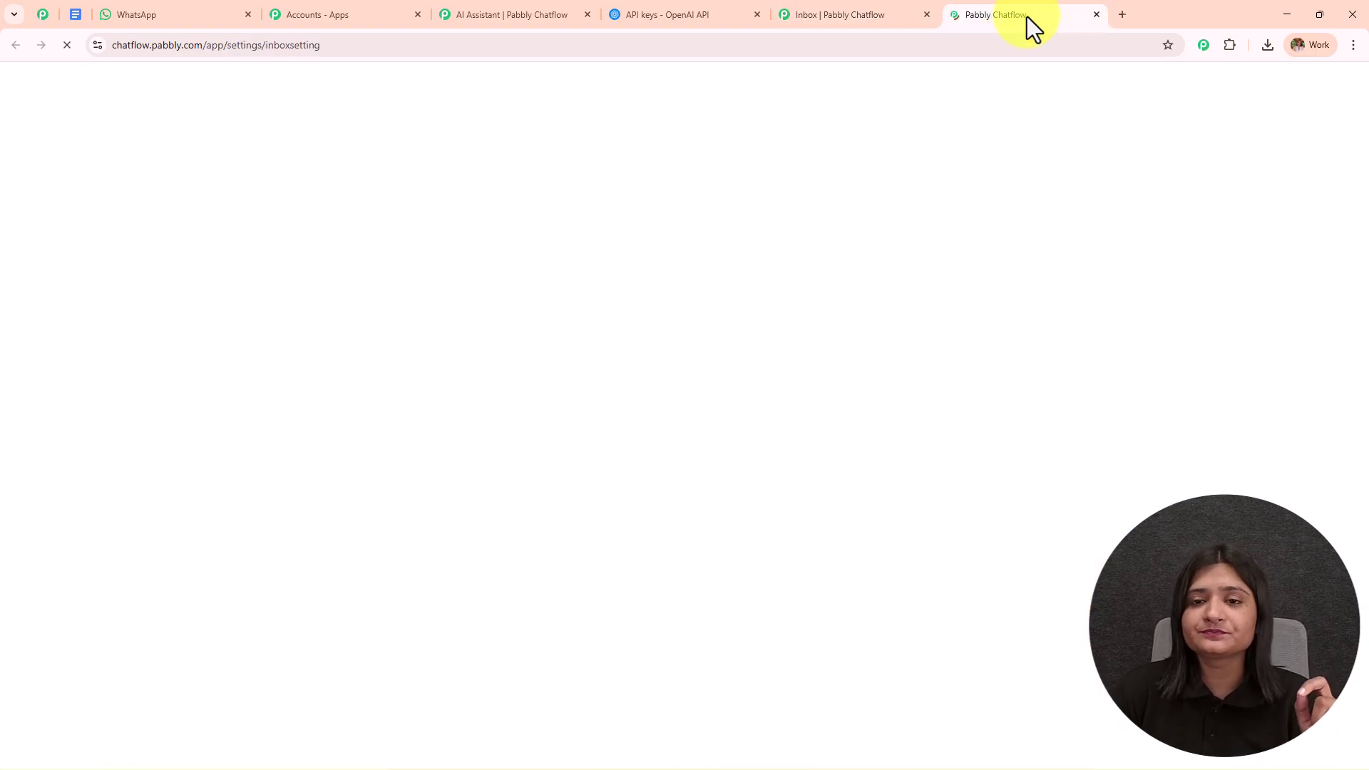
pyautogui.moveTo(97, 179); pyautogui.dragTo(507, 174)
pyautogui.scroll(-15, 431, 373)
pyautogui.scroll(-2, 430, 373)
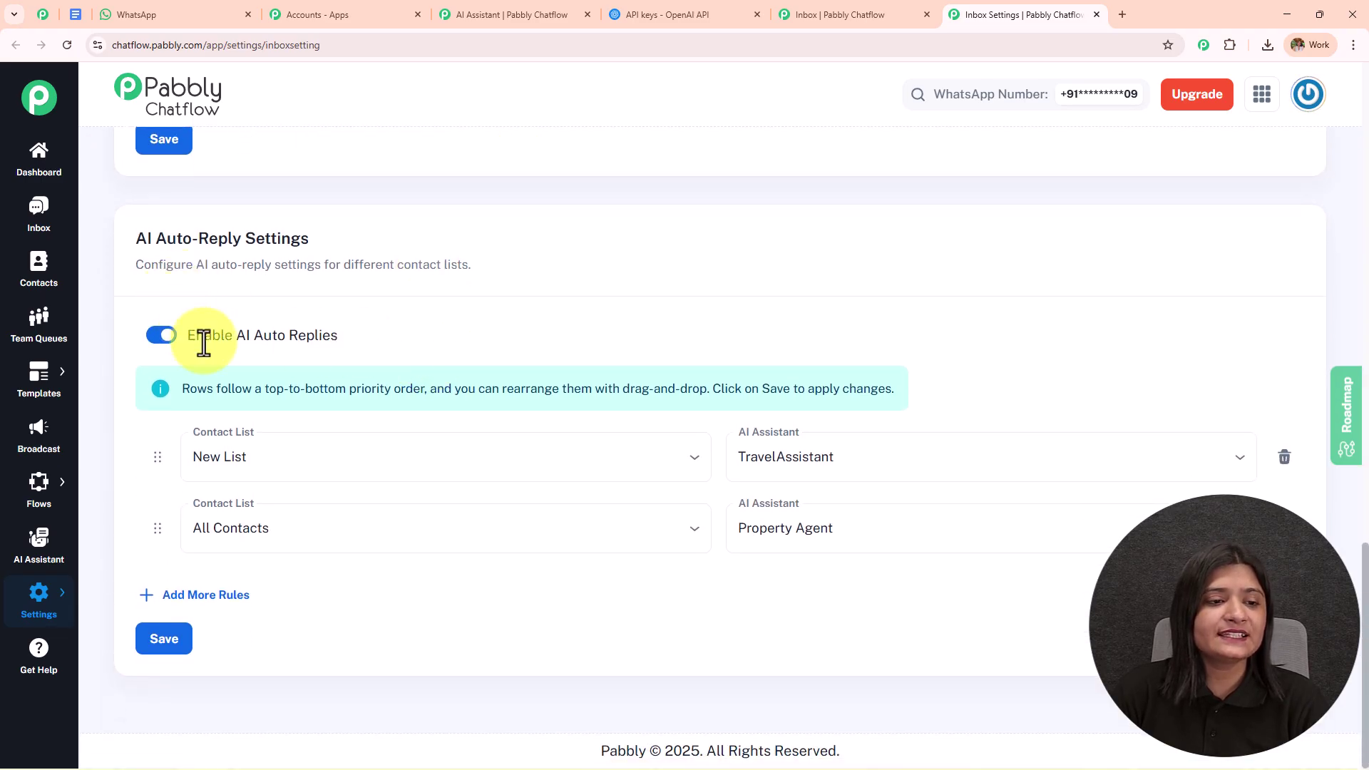
pyautogui.moveTo(183, 336); pyautogui.dragTo(481, 317)
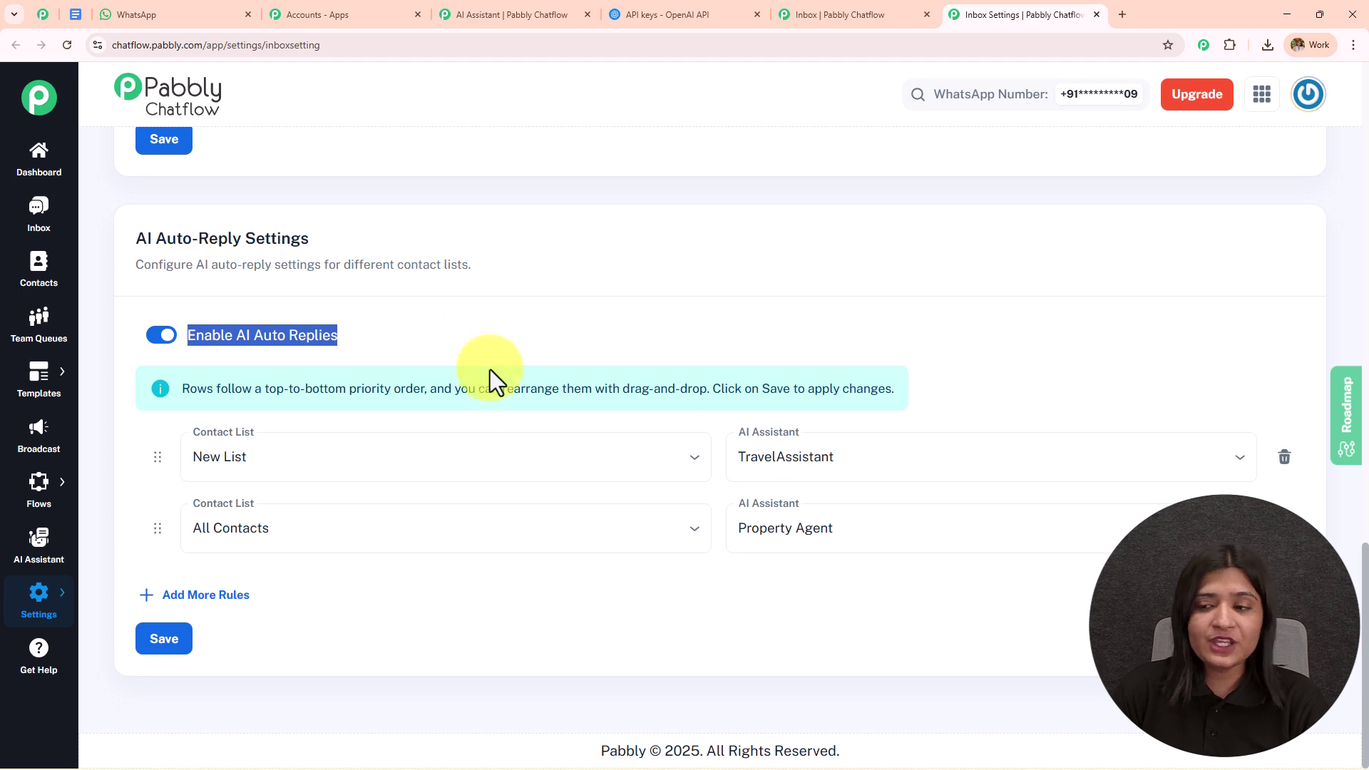
# - Disable AI Auto Replies for all chats and enable them again
pyautogui.click(161, 335)
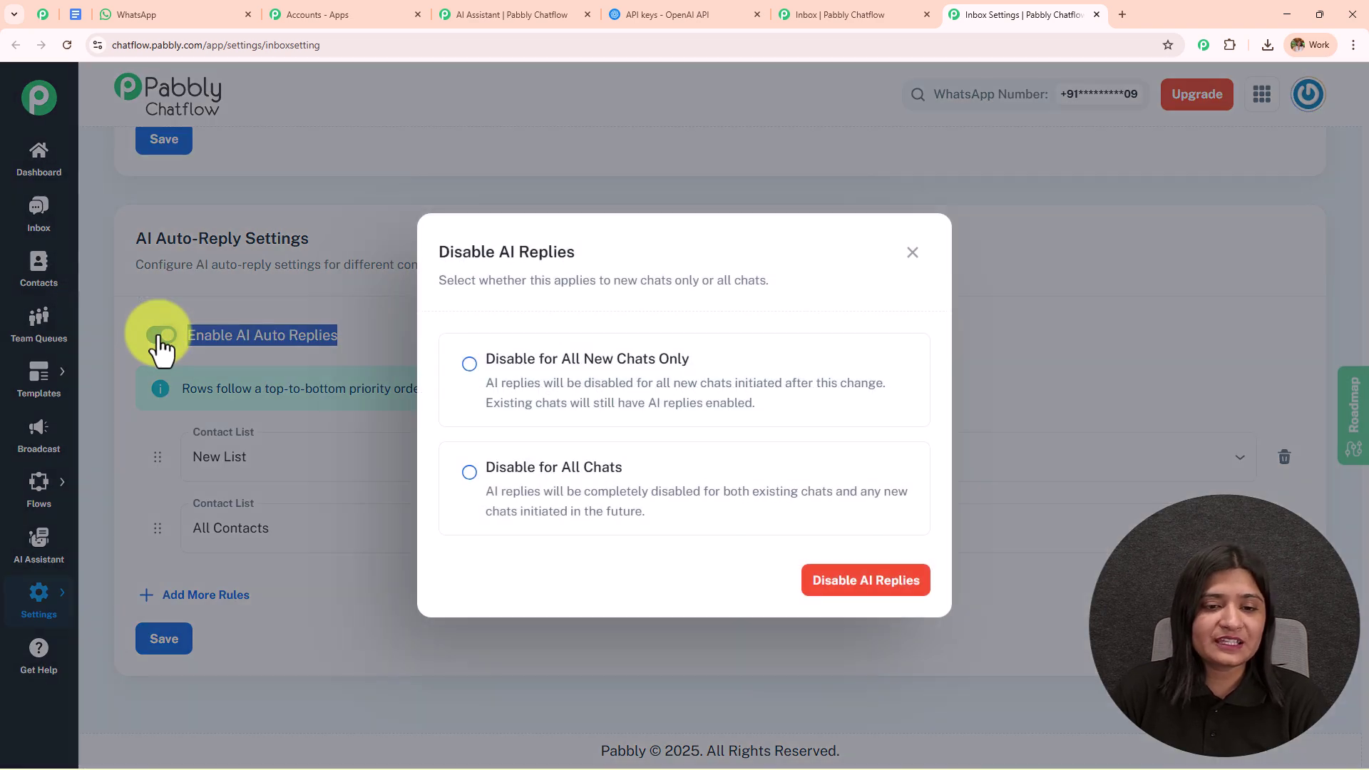
pyautogui.click(495, 490)
pyautogui.click(517, 581)
pyautogui.write('D')
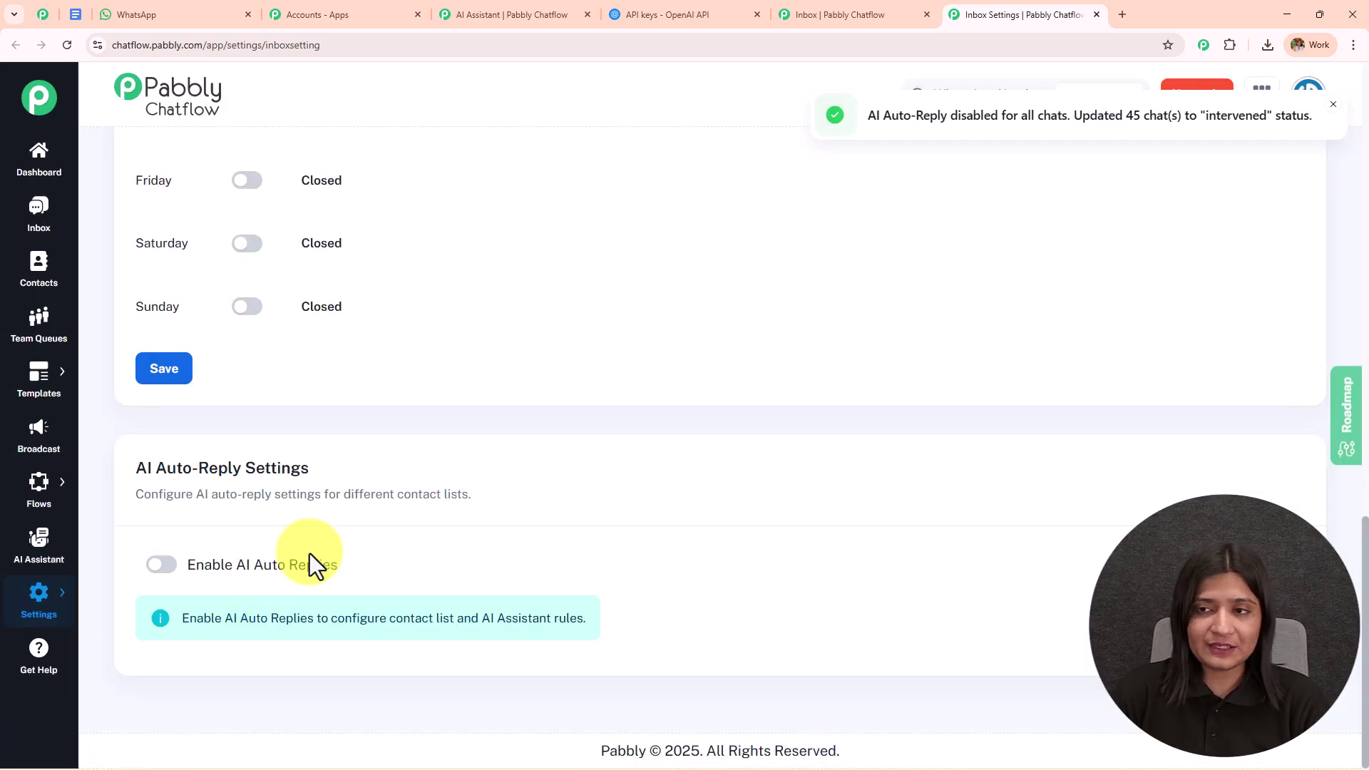
pyautogui.click(163, 565)
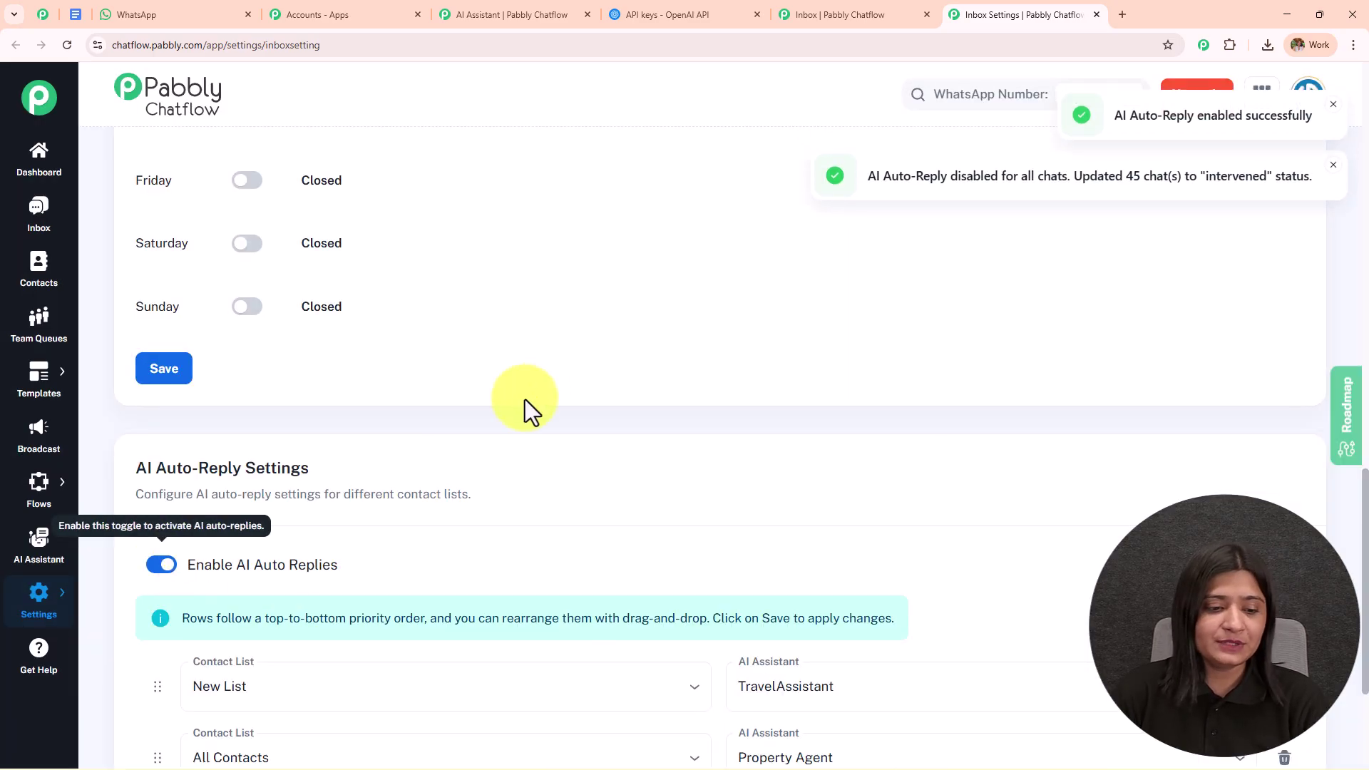
# - Delete the existing auto-reply rules for New List with TravelAssistant and All Contacts with Property Agent
pyautogui.scroll(-3, 499, 413)
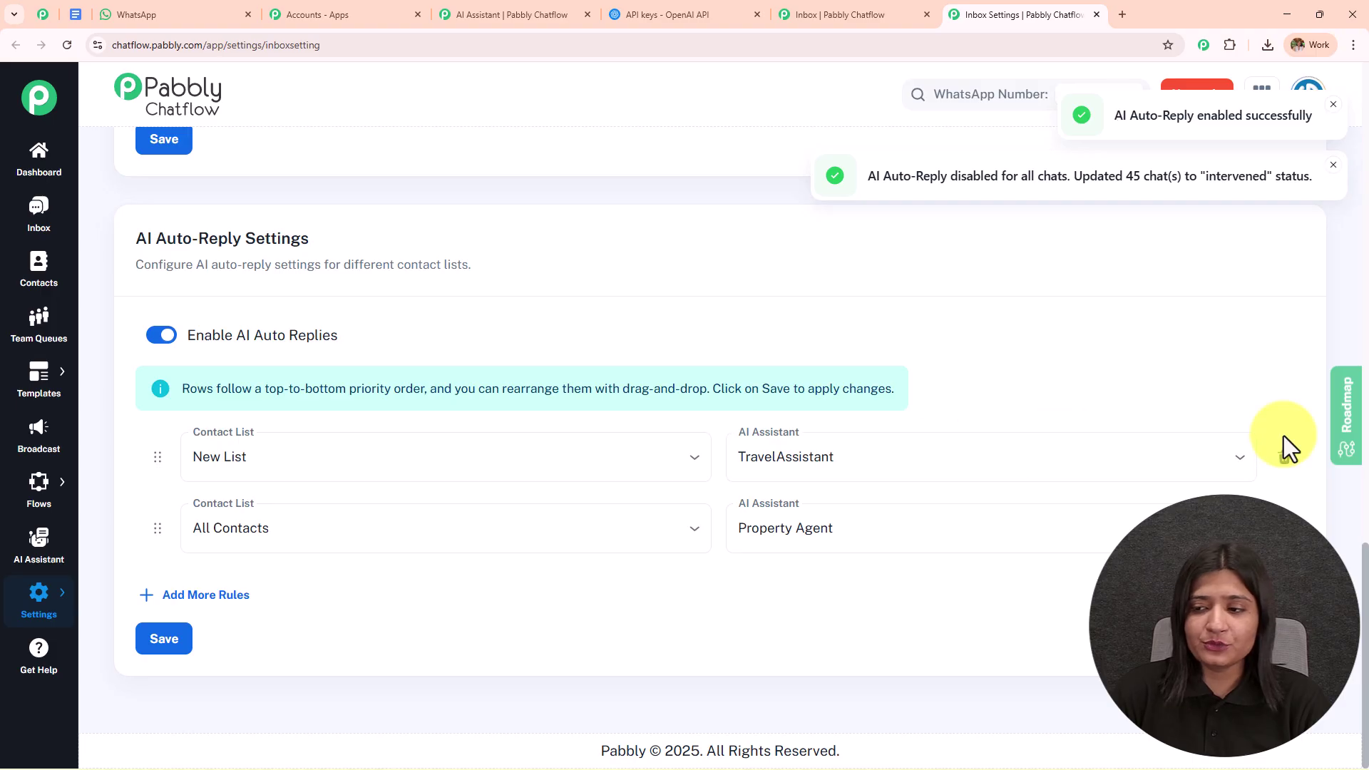
pyautogui.click(1285, 460)
pyautogui.click(830, 462)
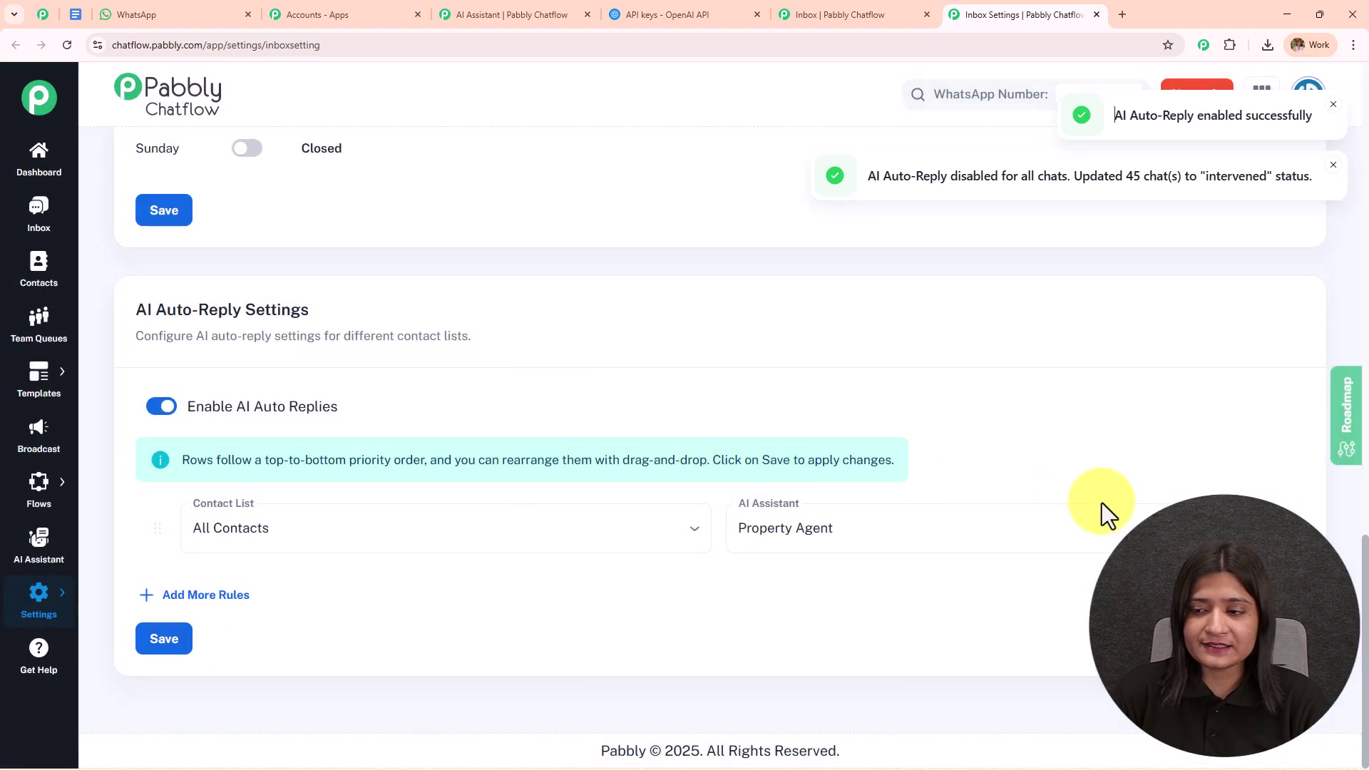
pyautogui.click(1284, 527)
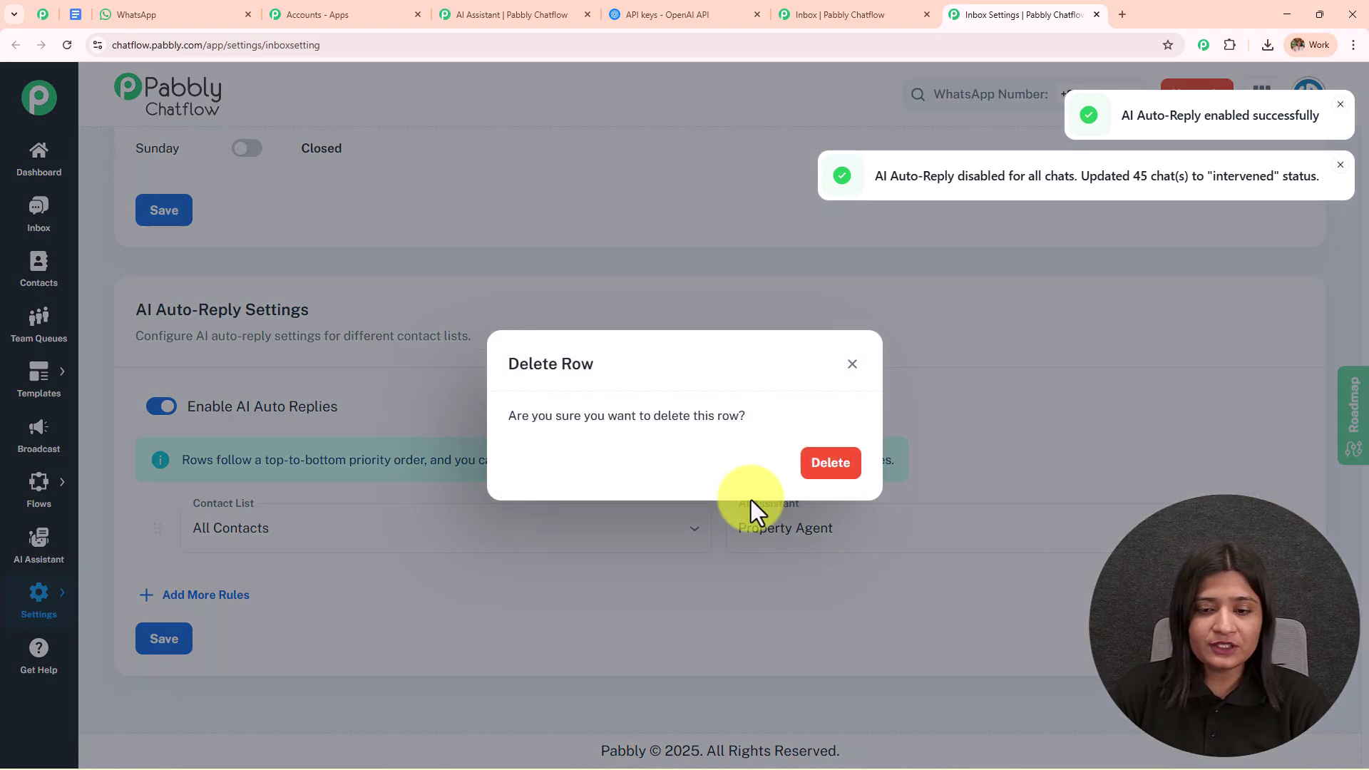
pyautogui.click(834, 465)
# - Add two auto-reply rules, one for the Festival Customers contact list and one for All Contacts
pyautogui.click(236, 603)
pyautogui.click(278, 536)
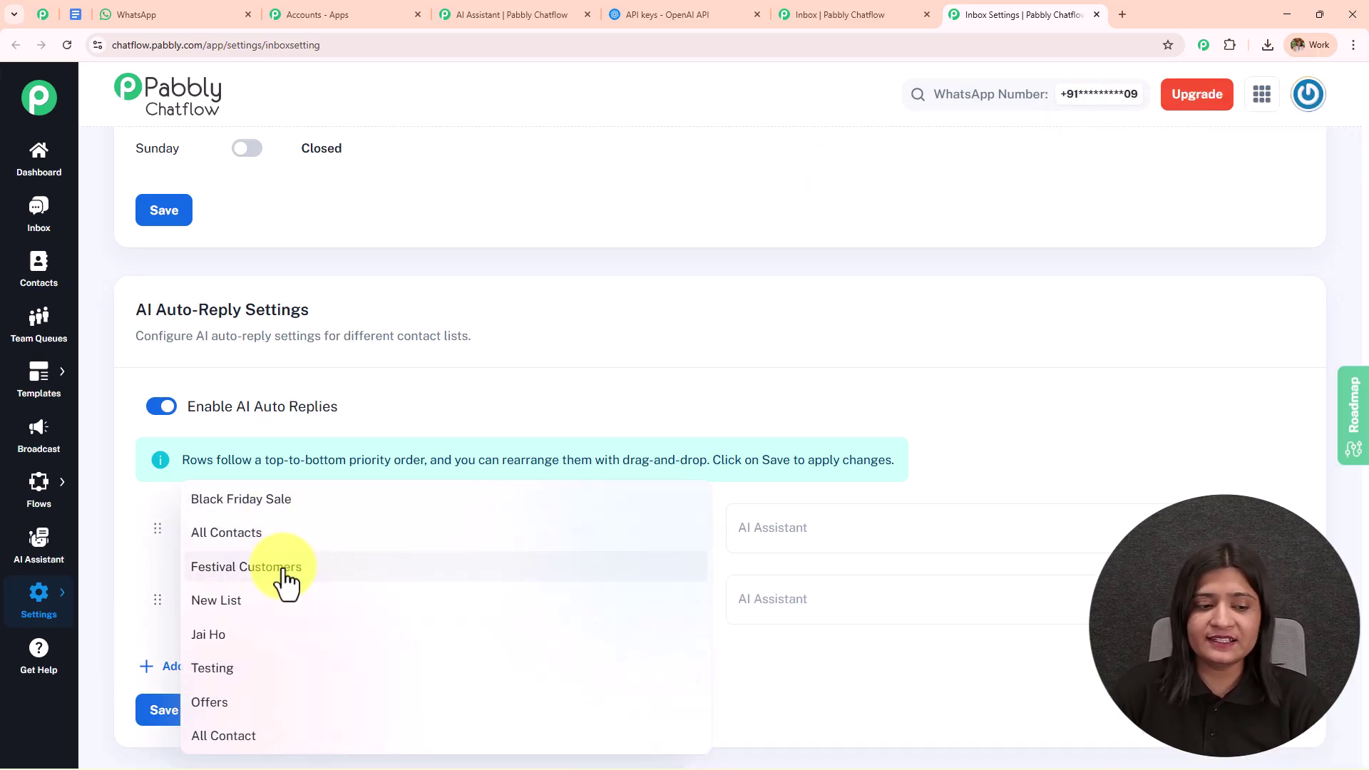
pyautogui.click(284, 569)
pyautogui.click(284, 605)
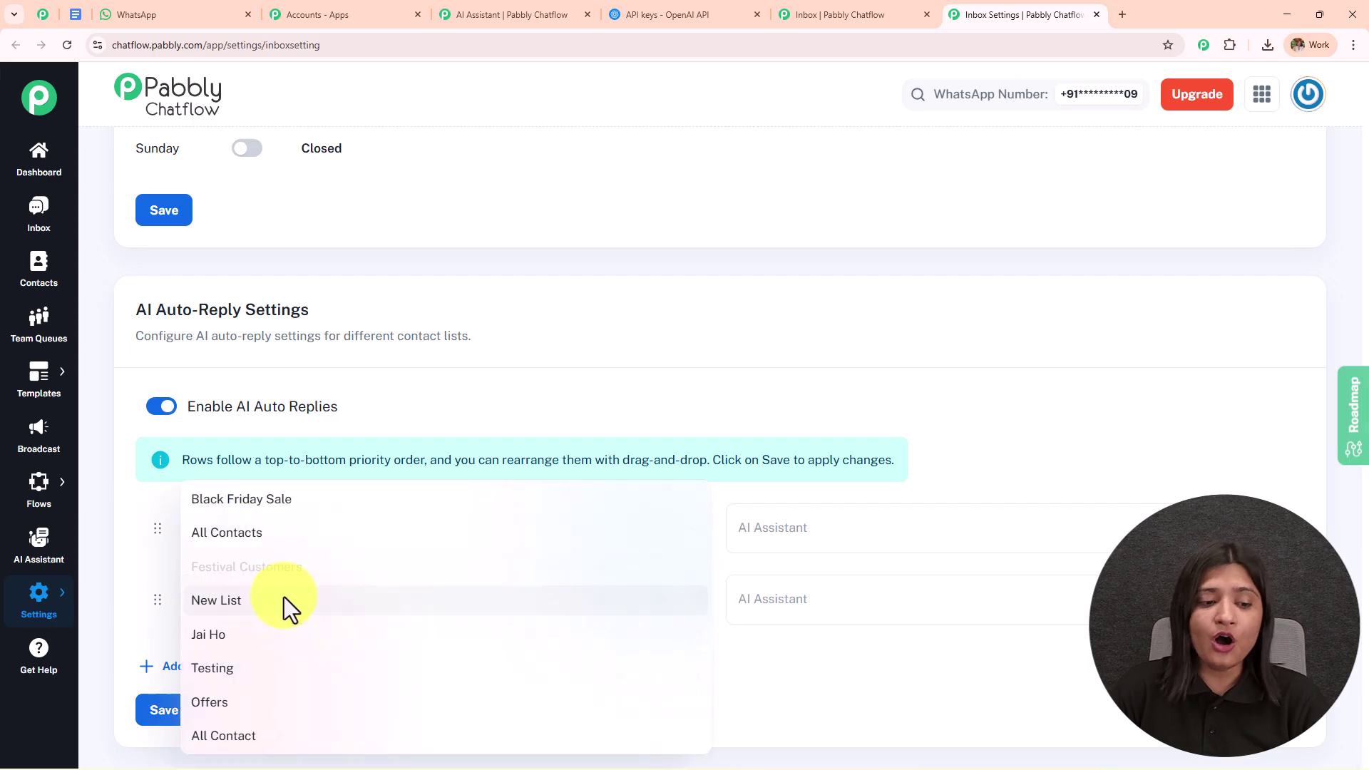
pyautogui.click(289, 534)
# - Assign AI Service Quotation Agent to Festival Customers and the Test assistant to All Contacts, and save the auto-reply rules
pyautogui.click(811, 543)
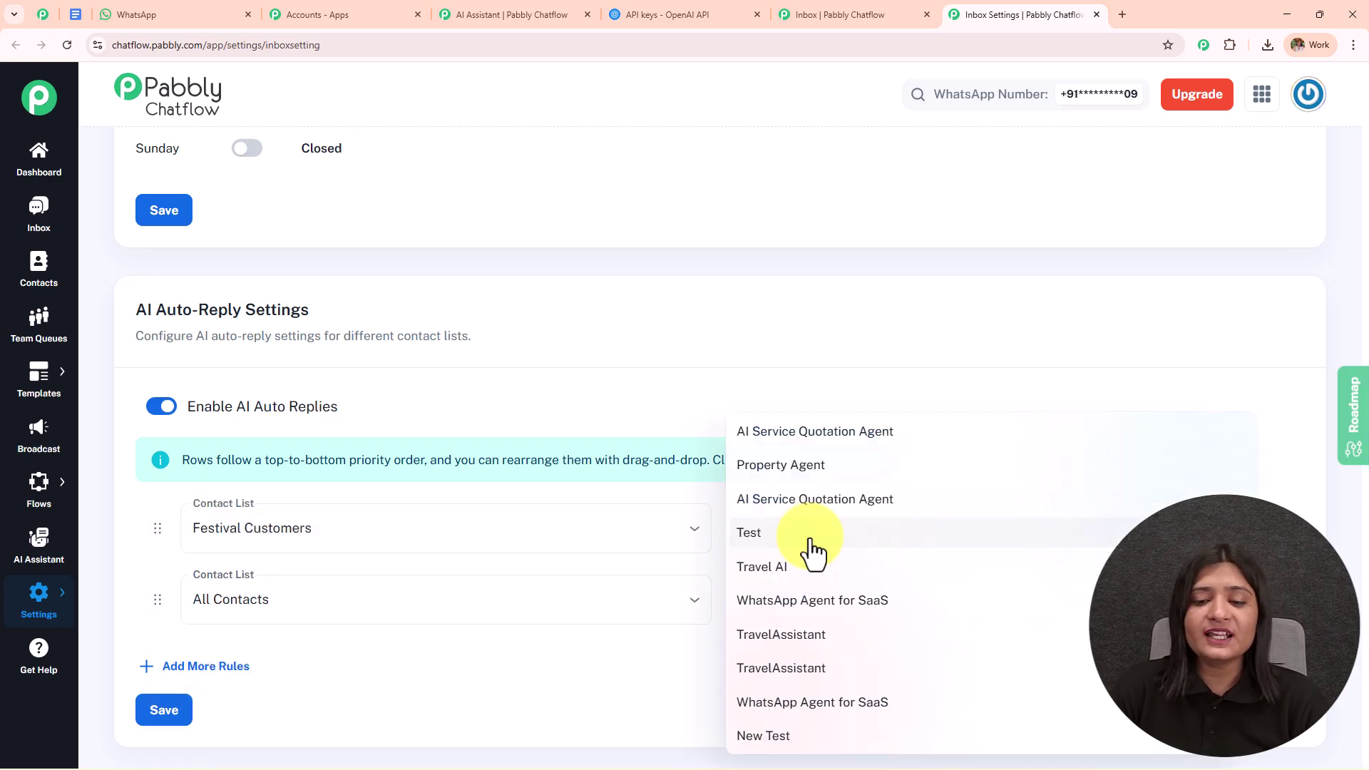
pyautogui.click(824, 436)
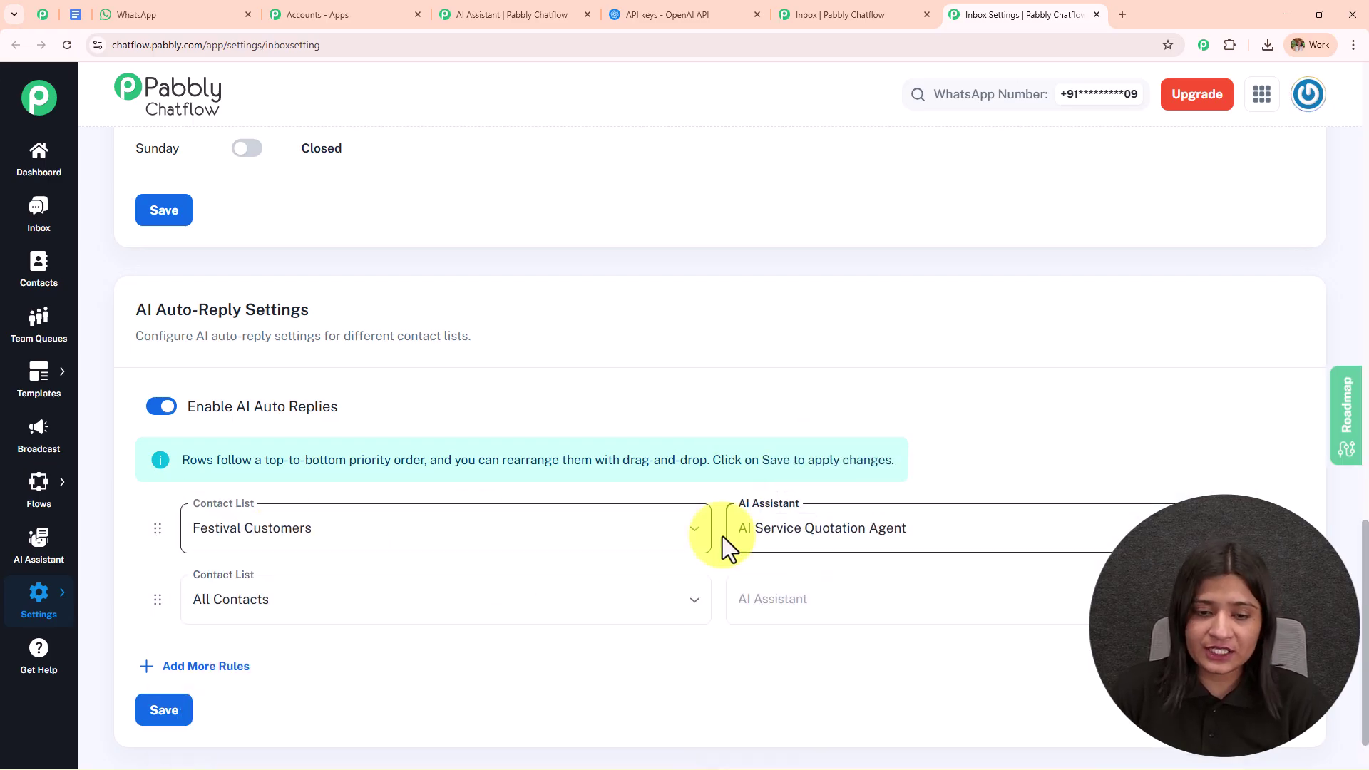
pyautogui.click(868, 610)
pyautogui.click(825, 541)
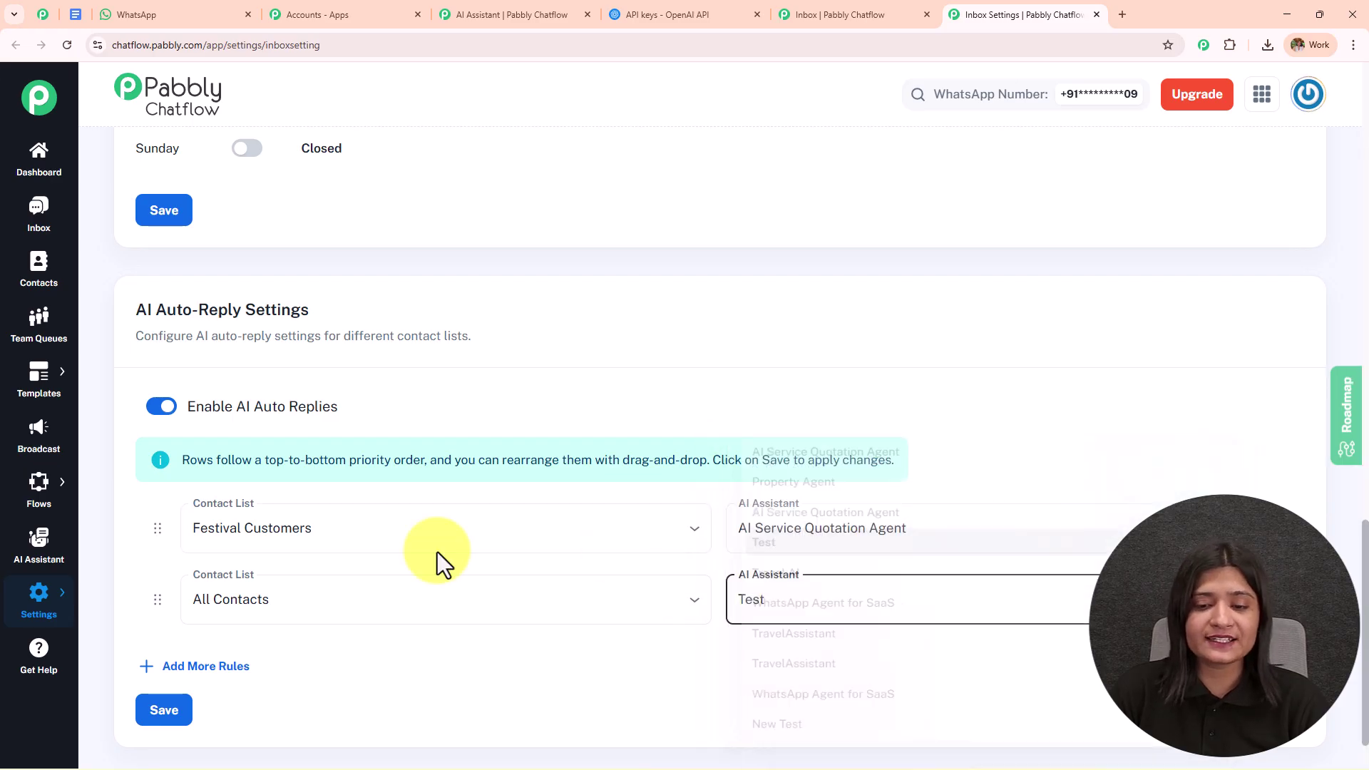
pyautogui.click(182, 717)
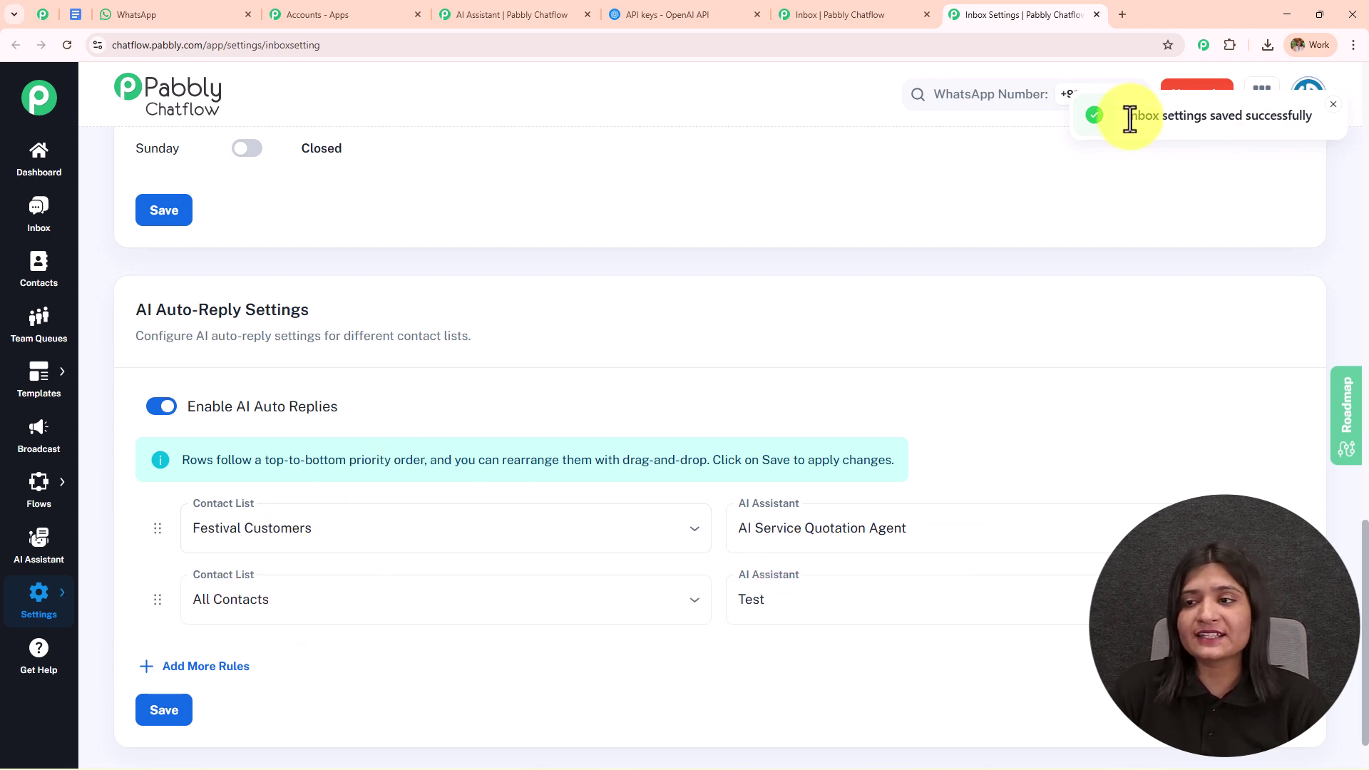
pyautogui.moveTo(1123, 116); pyautogui.dragTo(1352, 121)
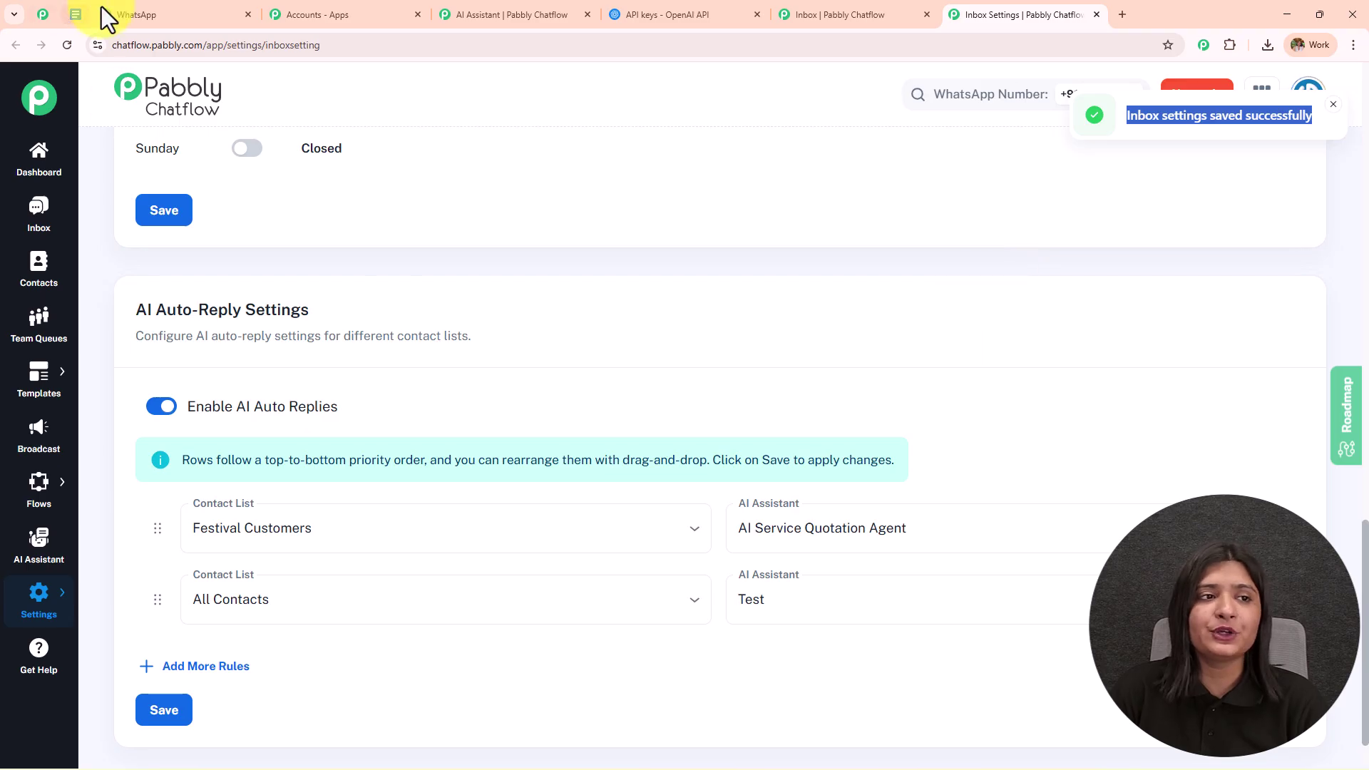
# - Switch to WhatsApp and send "What is the price for 1bhk" to the Pabbly Chatflow Number chat
pyautogui.click(178, 15)
pyautogui.scroll(-4, 827, 680)
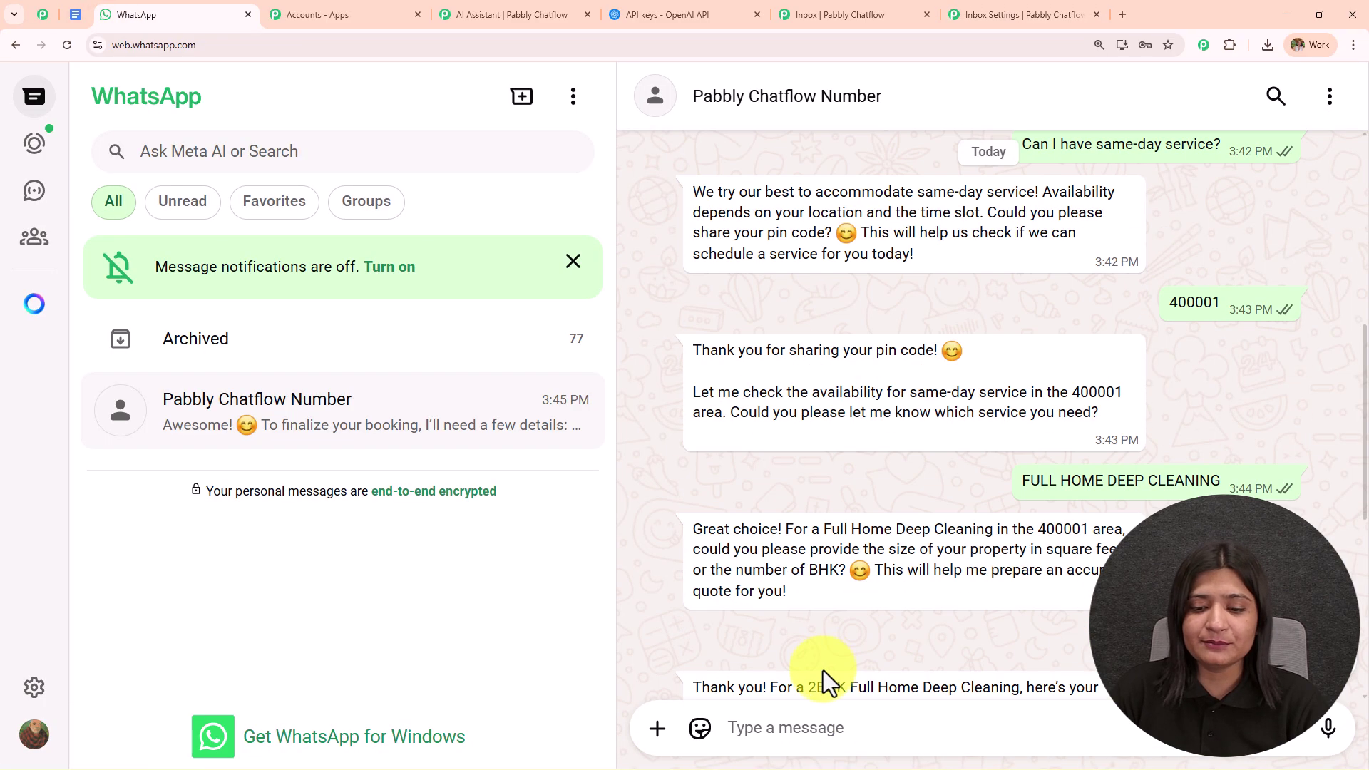
pyautogui.click(794, 729)
pyautogui.write('Wh')
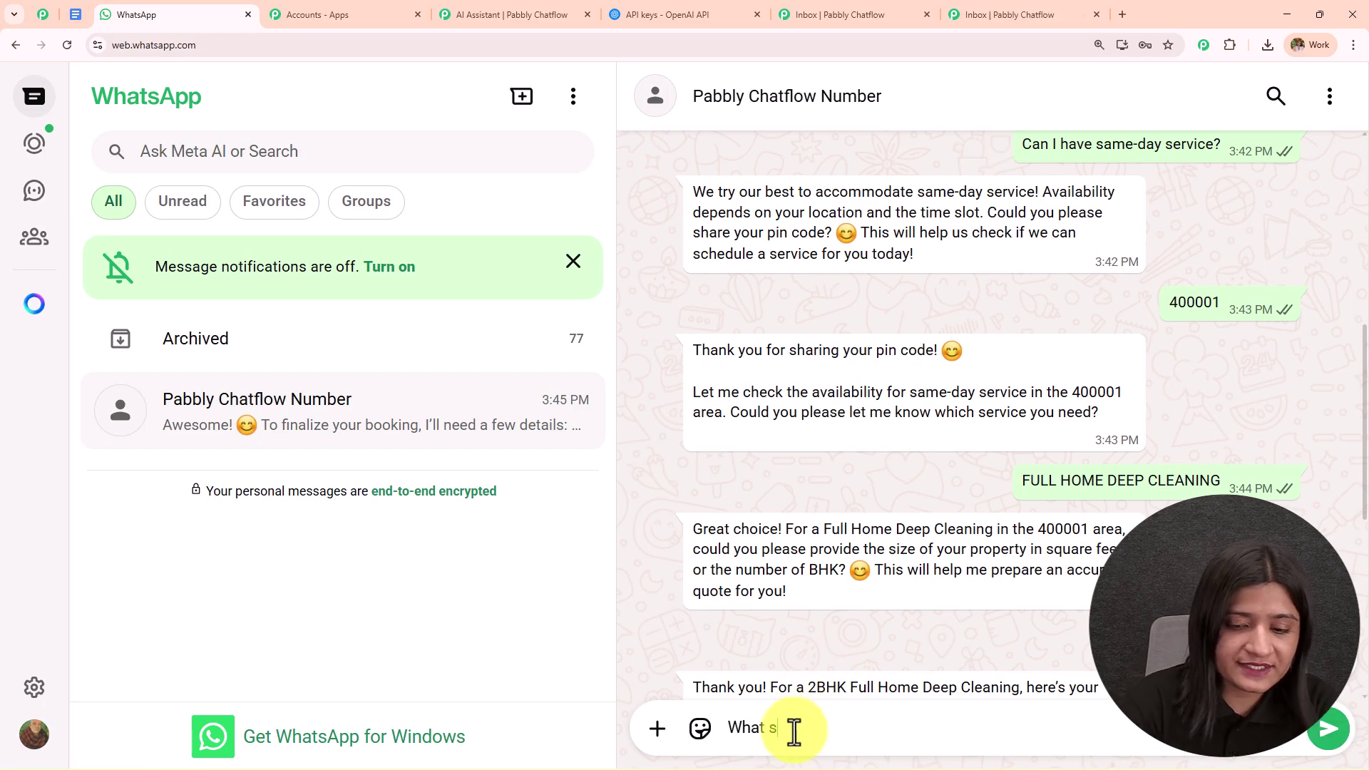
pyautogui.write('at is the price for 1bhk')
pyautogui.press('Return')
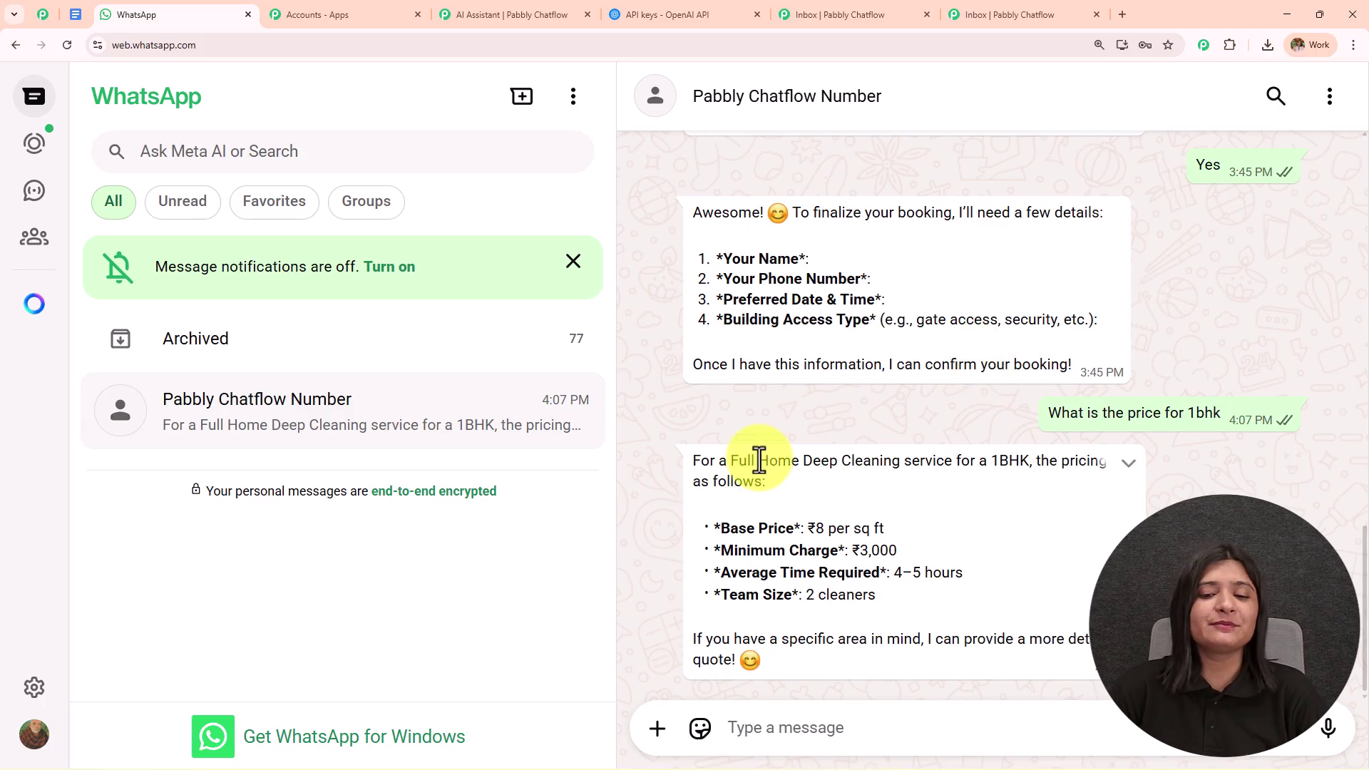
# - Review the service, pricing, average time and team size in the assistant's reply to the 1BHK question
pyautogui.moveTo(731, 460); pyautogui.dragTo(1034, 460)
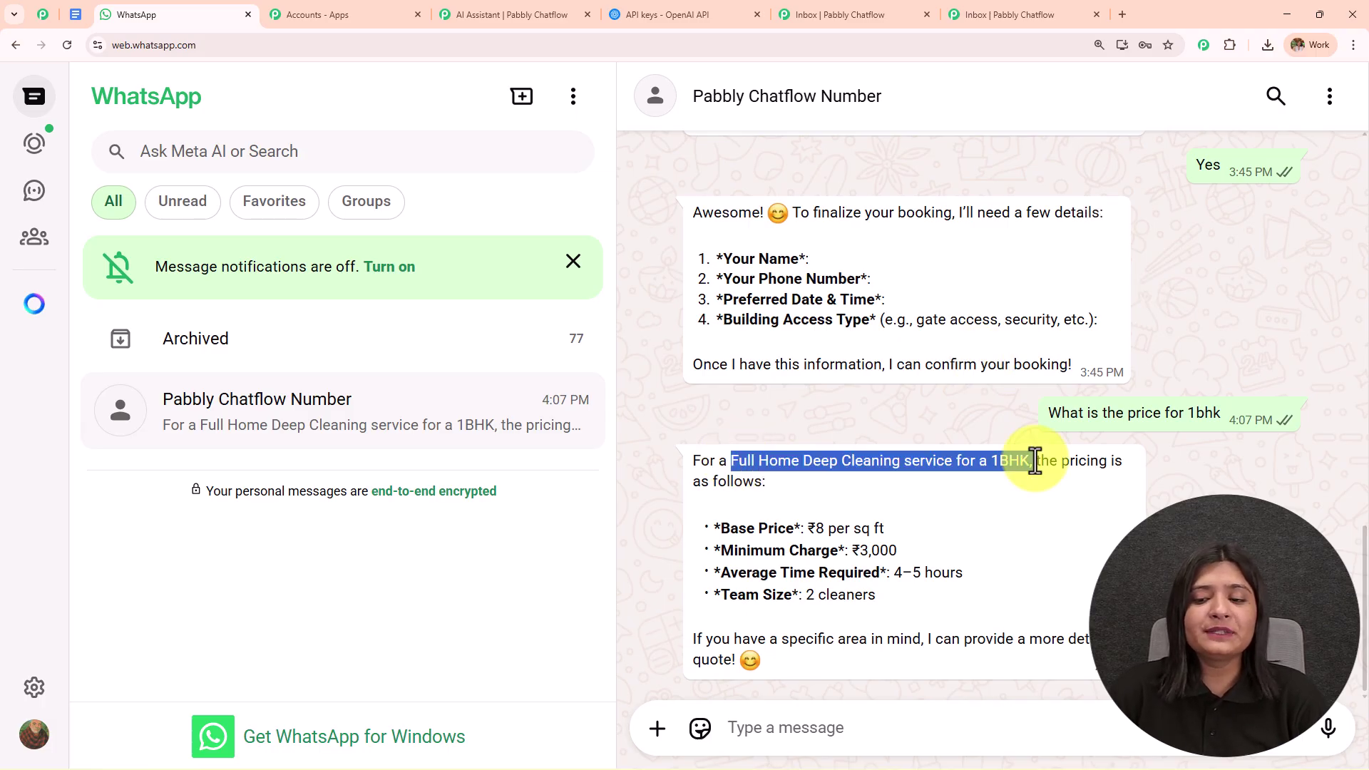
pyautogui.moveTo(810, 528); pyautogui.dragTo(1008, 559)
pyautogui.moveTo(891, 571); pyautogui.dragTo(963, 573)
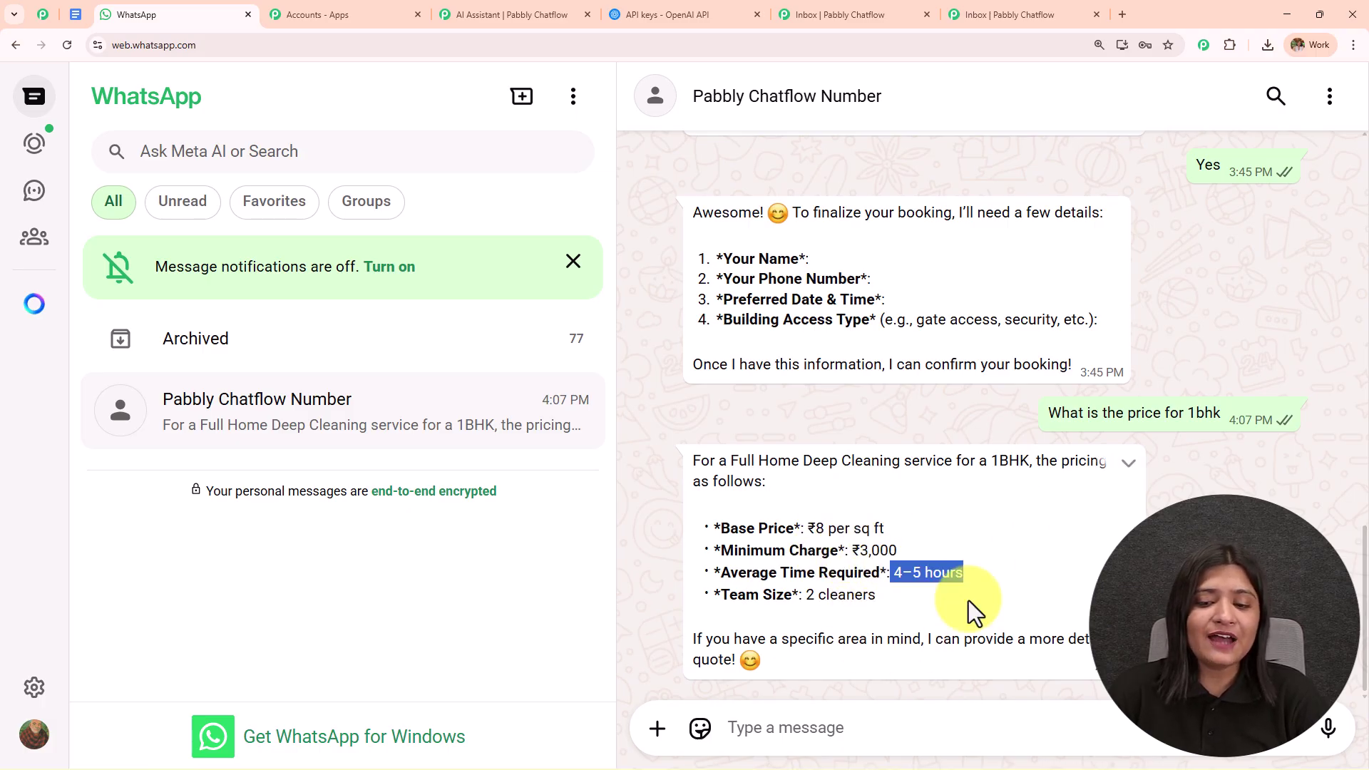
pyautogui.moveTo(813, 596); pyautogui.dragTo(975, 599)
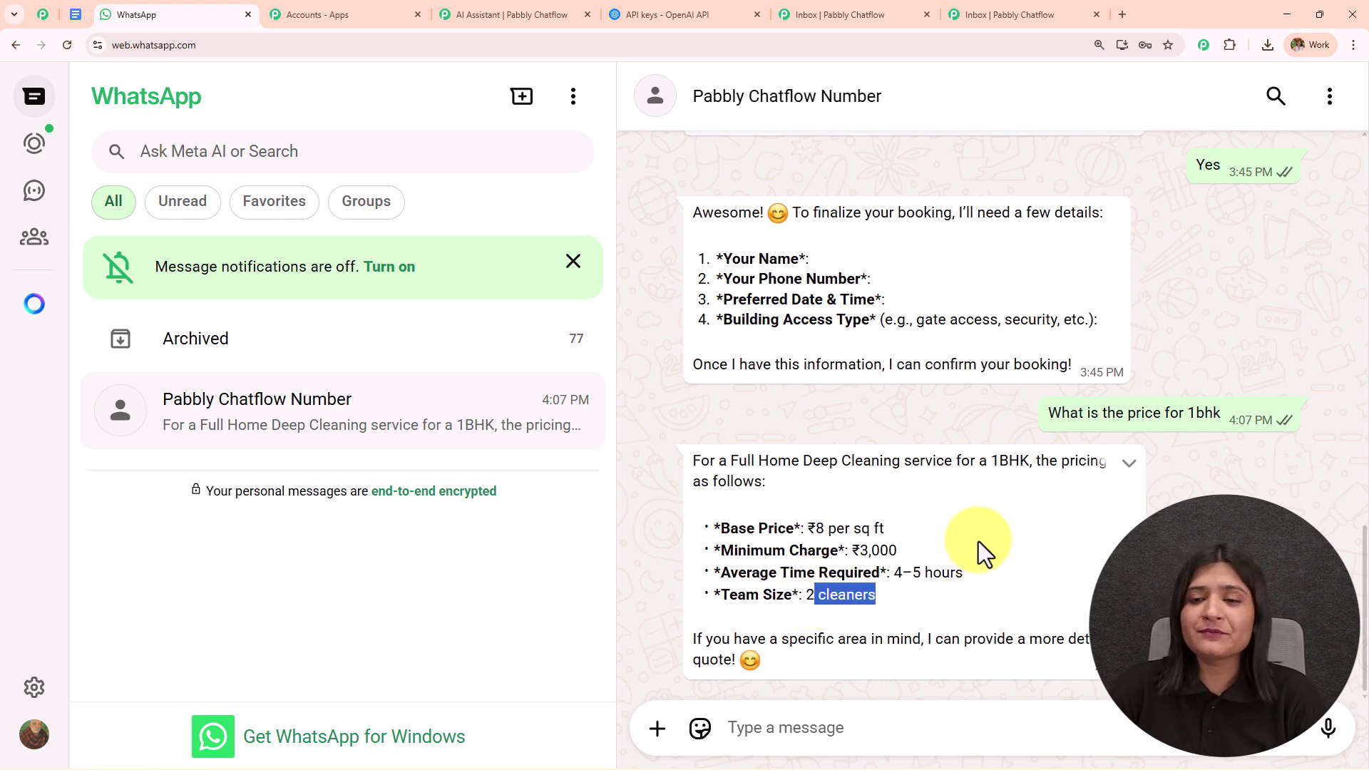